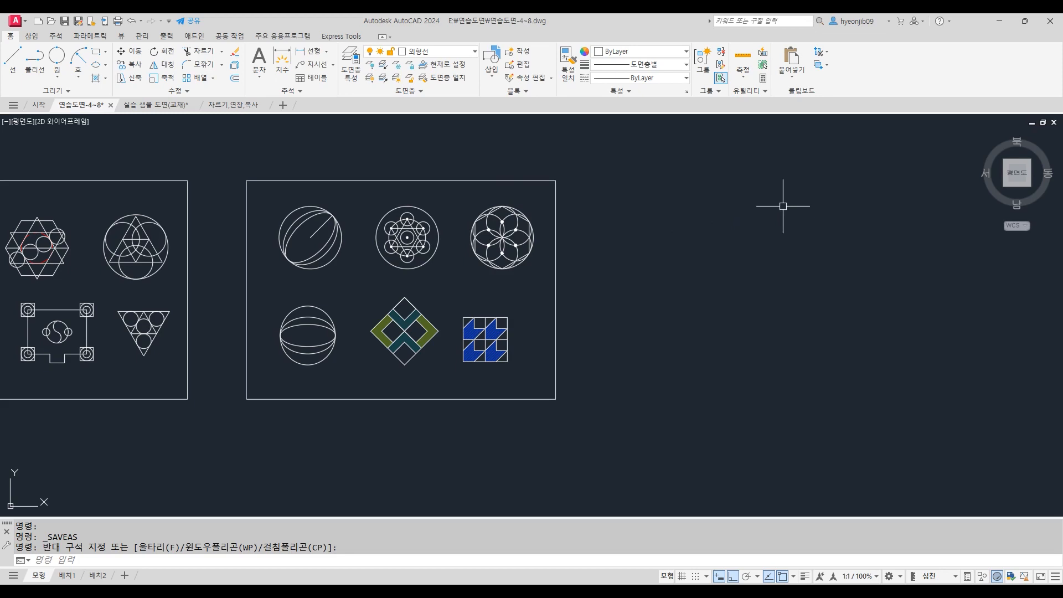
pyautogui.write('o')
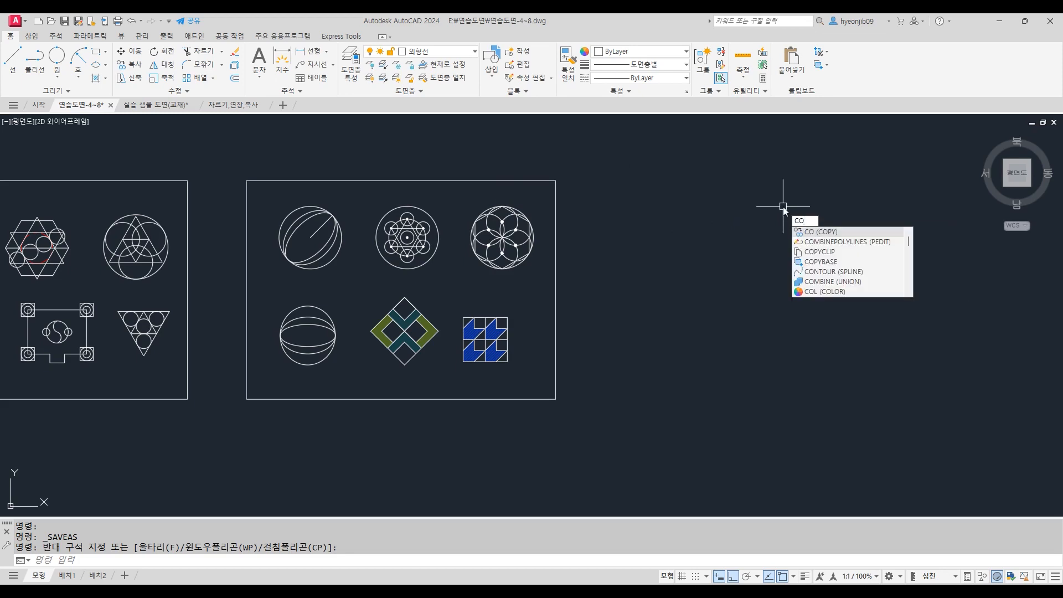
pyautogui.press('Return')
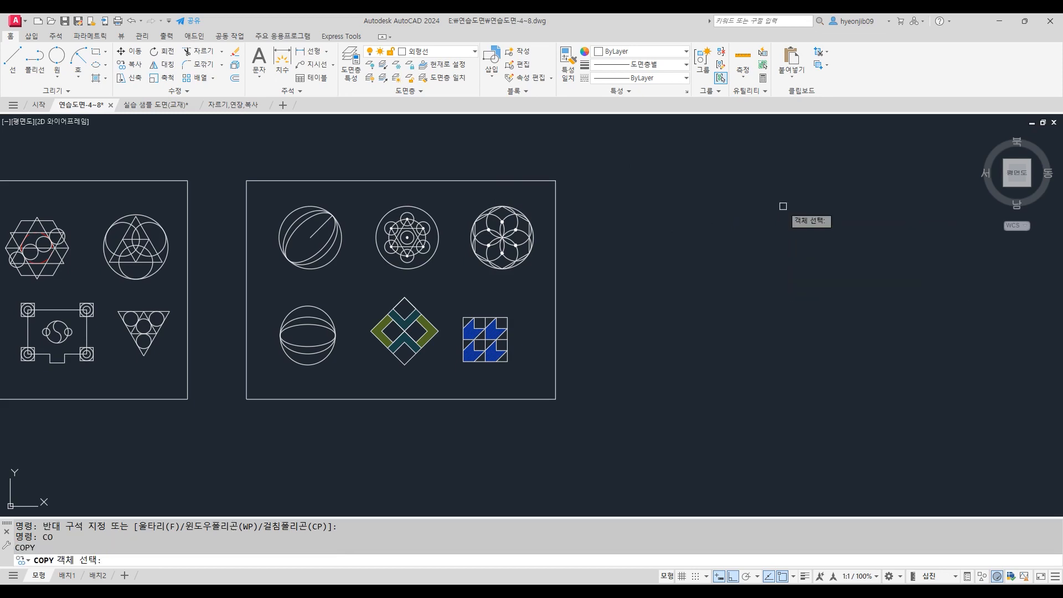
pyautogui.click(376, 181)
pyautogui.press('Return')
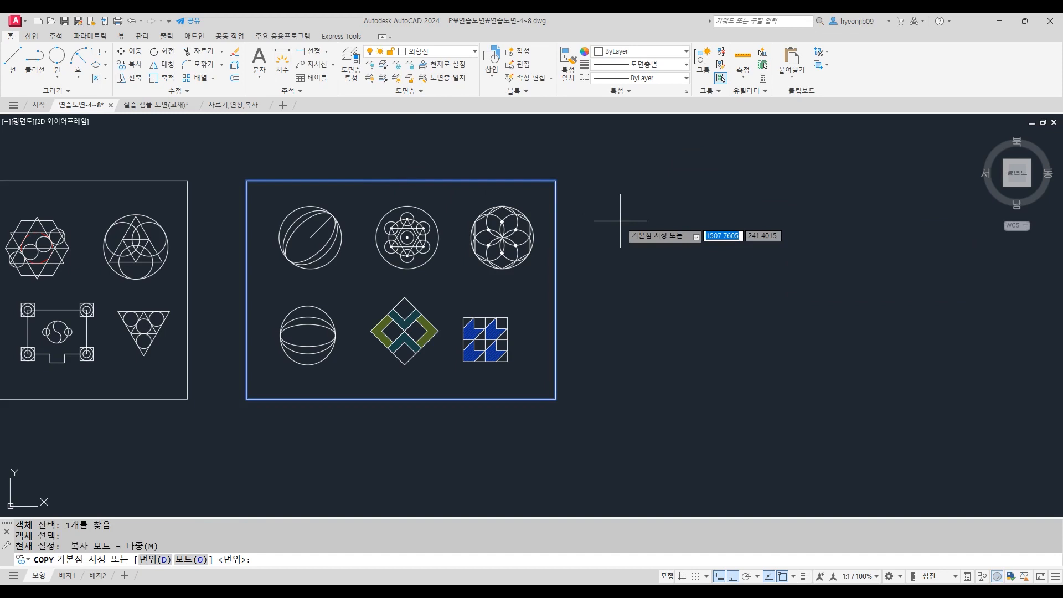
pyautogui.click(556, 180)
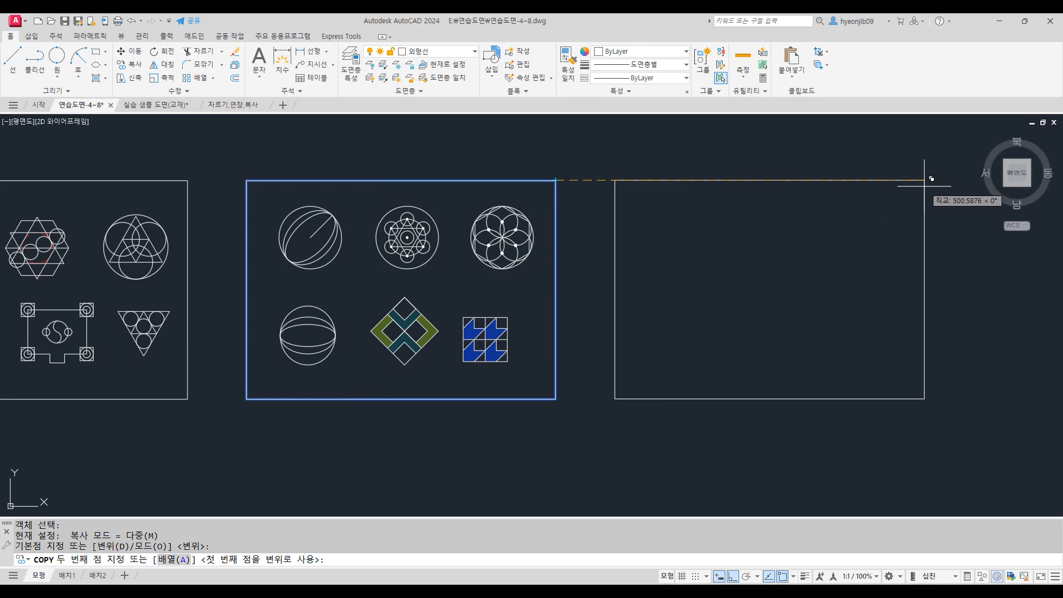
pyautogui.press('Escape')
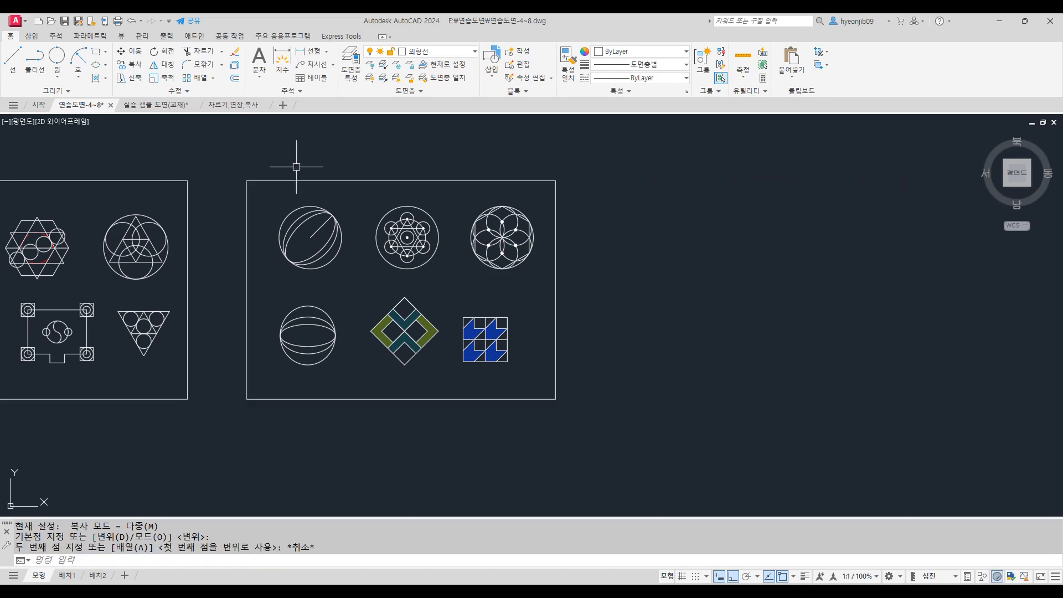
# Step: Copy the right-hand rectangular frame one frame spacing further right, from the left frame's upper-right corner to the right frame's upper-right corner
pyautogui.press('Return')
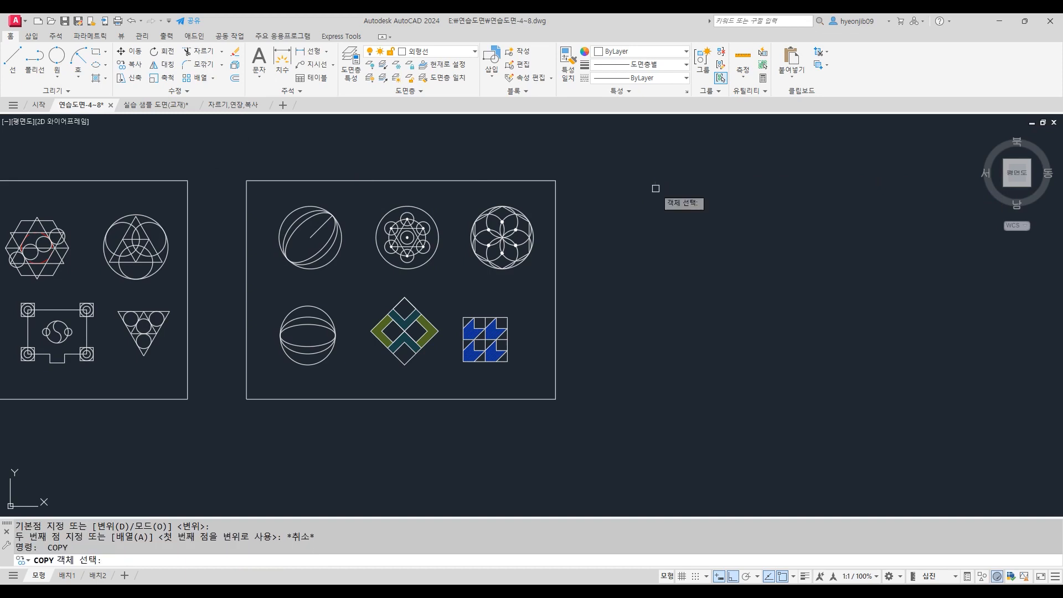
pyautogui.click(520, 180)
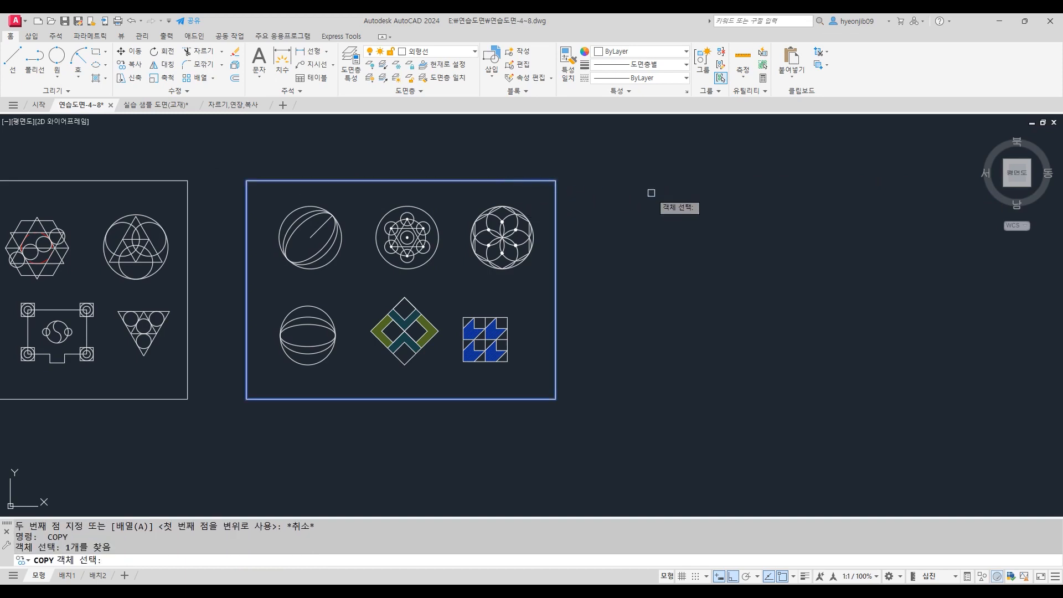
pyautogui.press('Return')
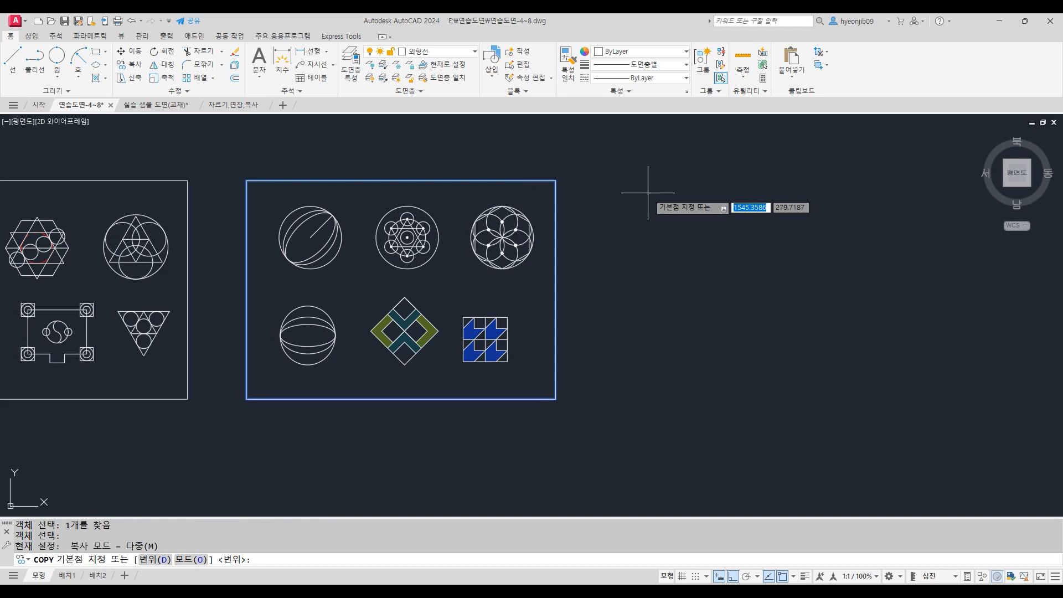
pyautogui.moveTo(270, 169); pyautogui.dragTo(448, 184, button='middle')
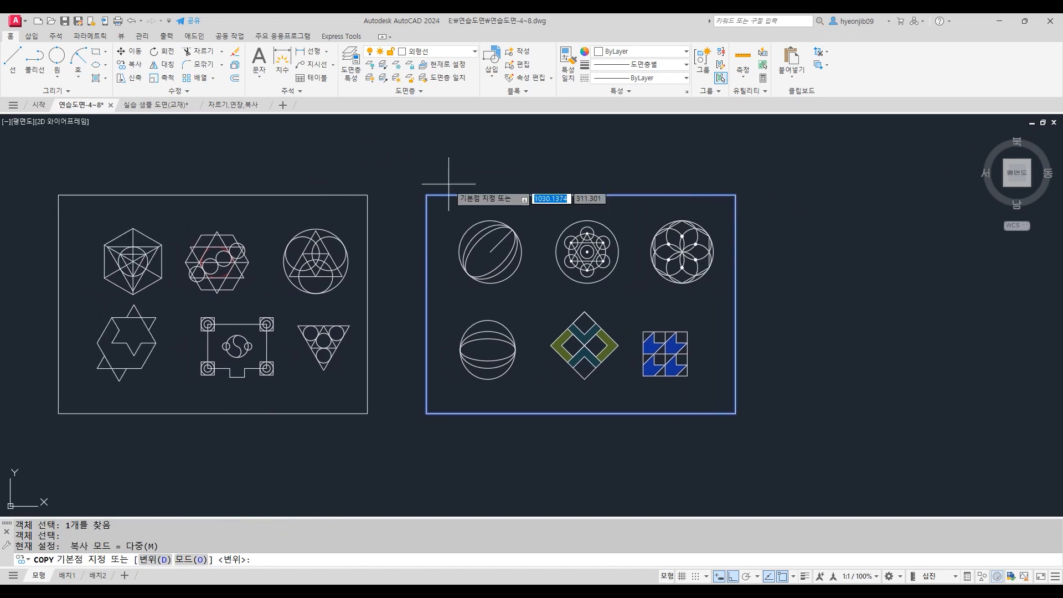
pyautogui.click(368, 195)
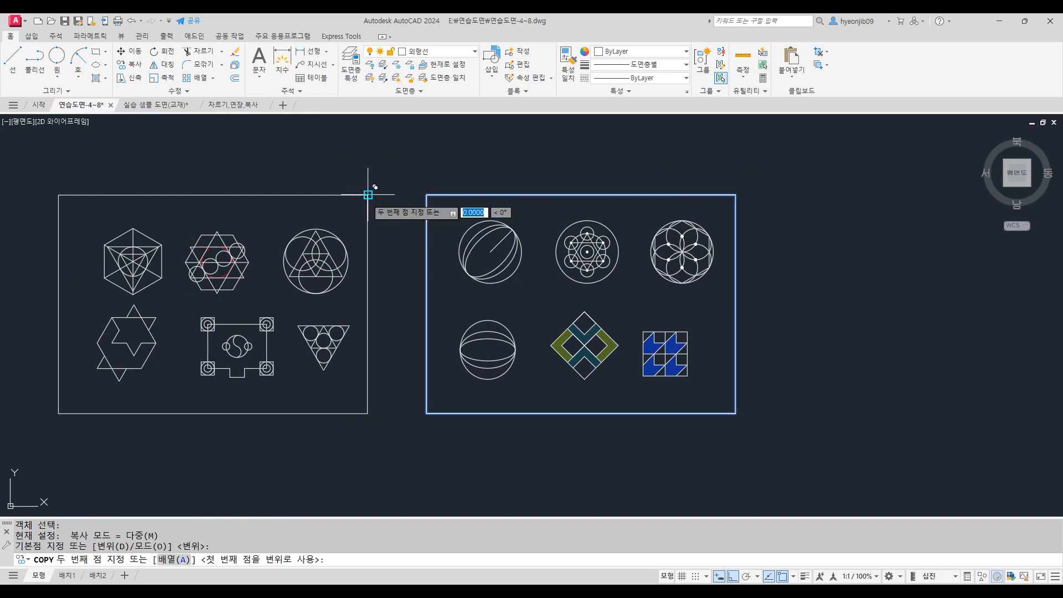
pyautogui.click(736, 195)
pyautogui.press('Return')
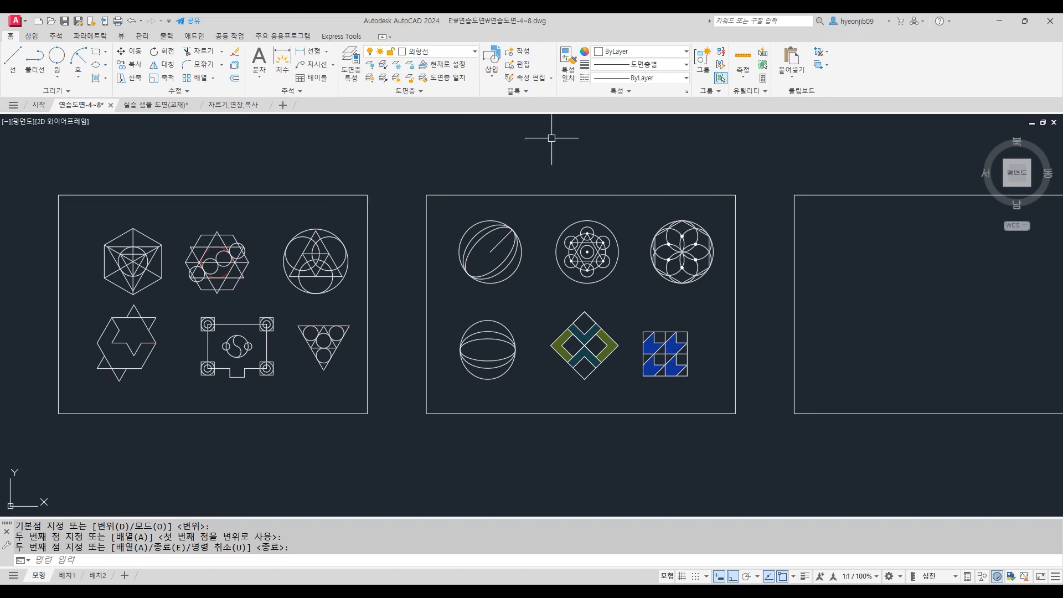
# Step: Draw an 80 by 80 square in the upper-left area of the new empty frame
pyautogui.moveTo(761, 238); pyautogui.dragTo(401, 261, button='middle')
pyautogui.scroll(2, 400, 255)
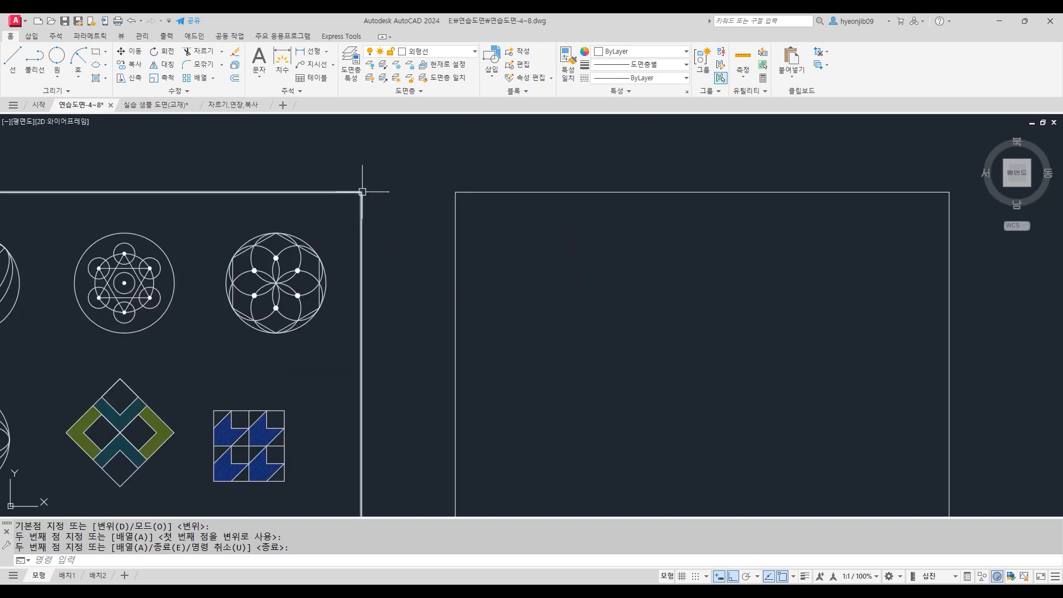
pyautogui.scroll(-2, 389, 183)
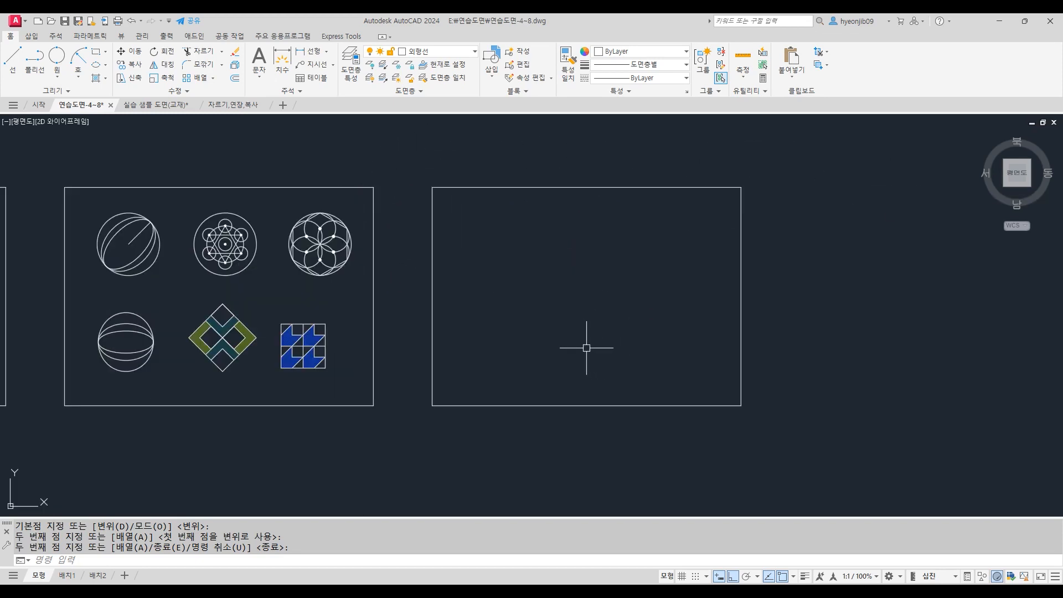
pyautogui.scroll(2, 608, 281)
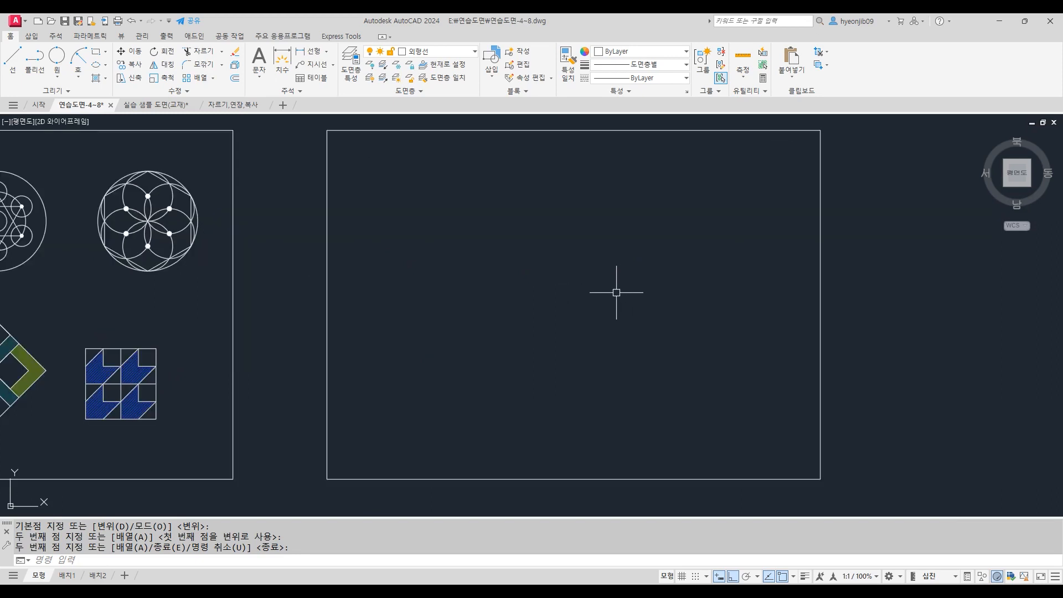
pyautogui.moveTo(608, 283); pyautogui.dragTo(540, 286, button='middle')
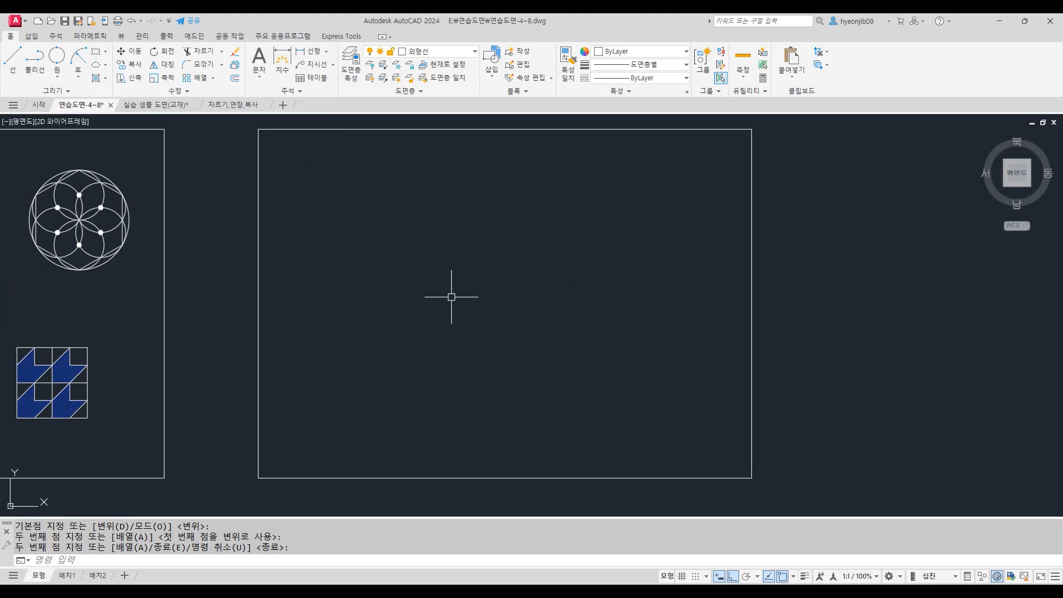
pyautogui.write('rec')
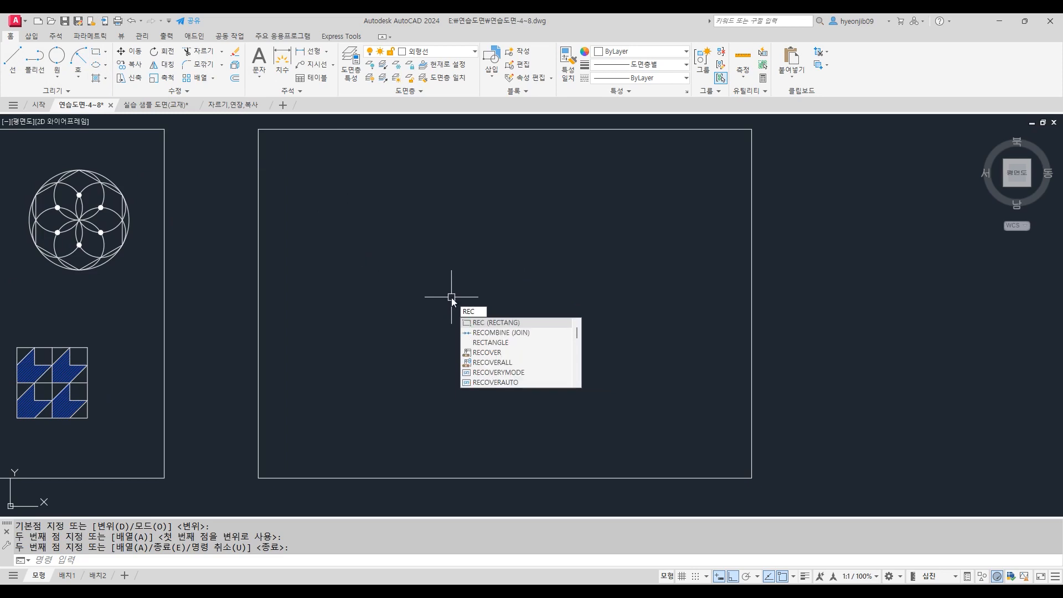
pyautogui.press('Return')
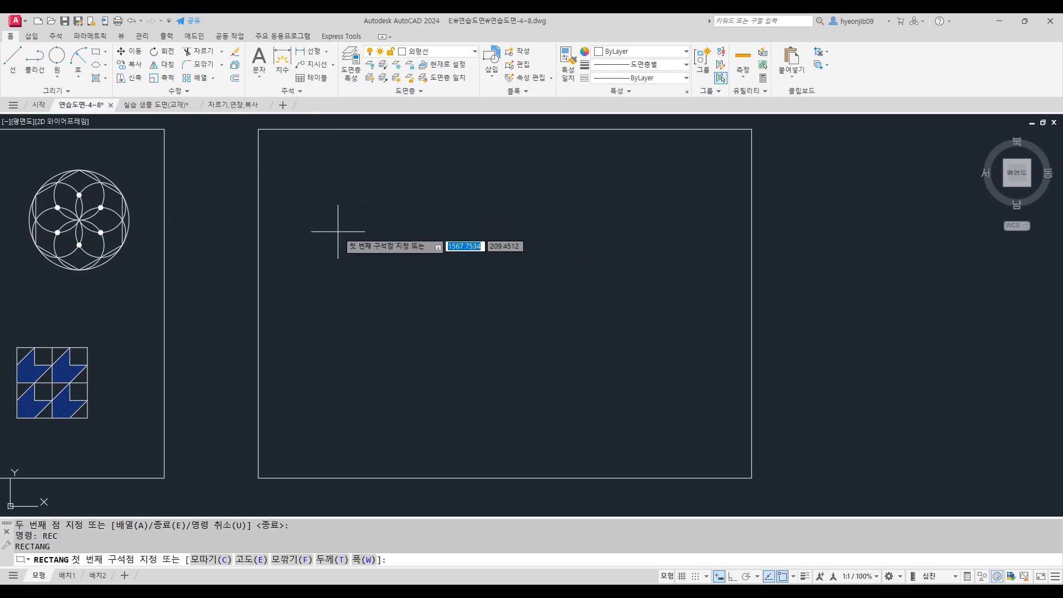
pyautogui.click(316, 270)
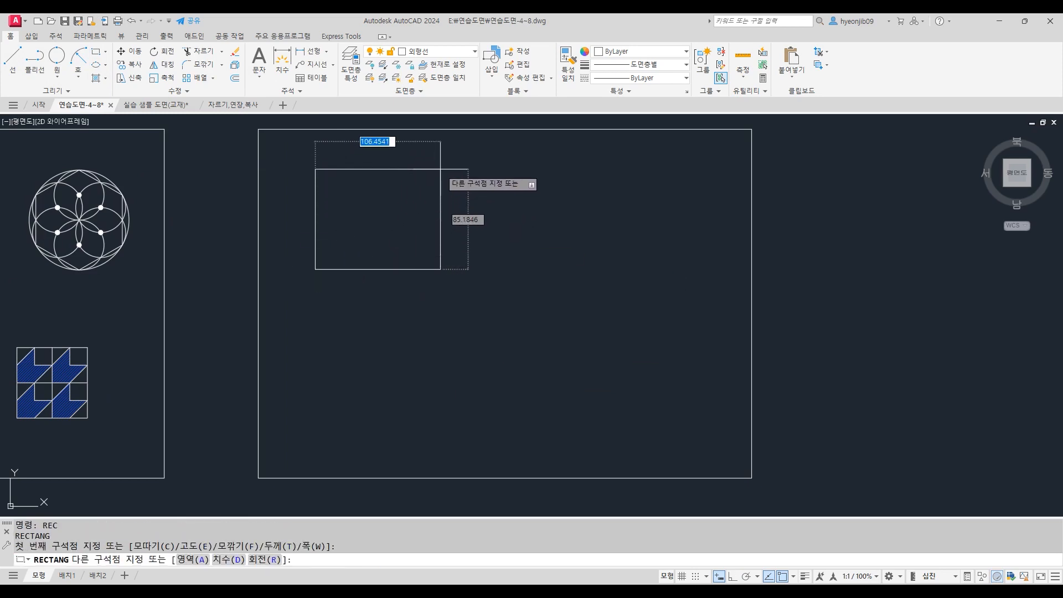
pyautogui.write('80')
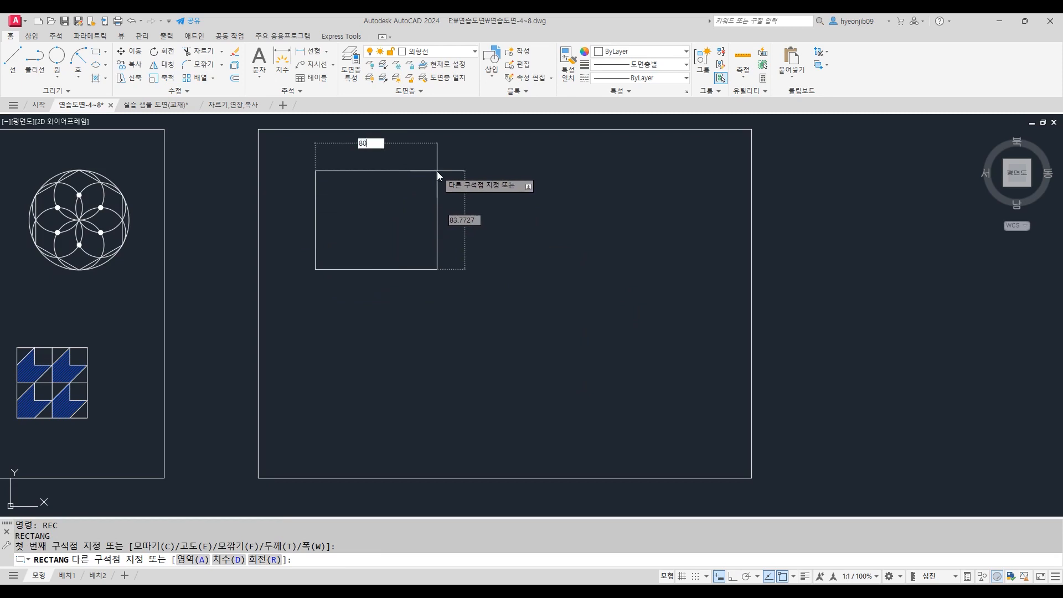
pyautogui.press('Tab')
pyautogui.write('80')
pyautogui.press('Return')
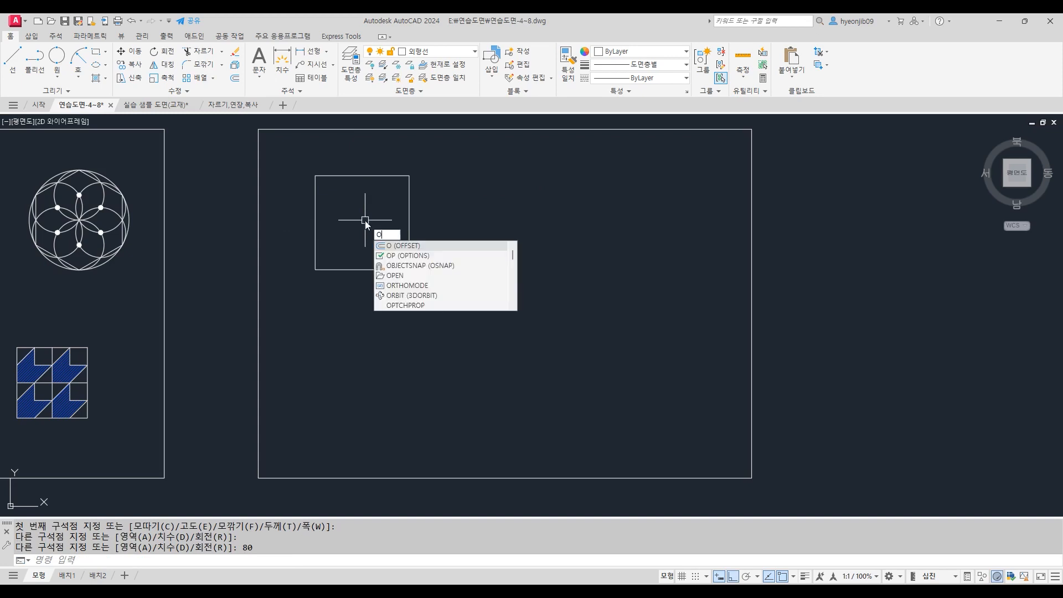
# Step: Offset the square inward three times in succession at a distance of 10 to form nested squares
pyautogui.press('Return')
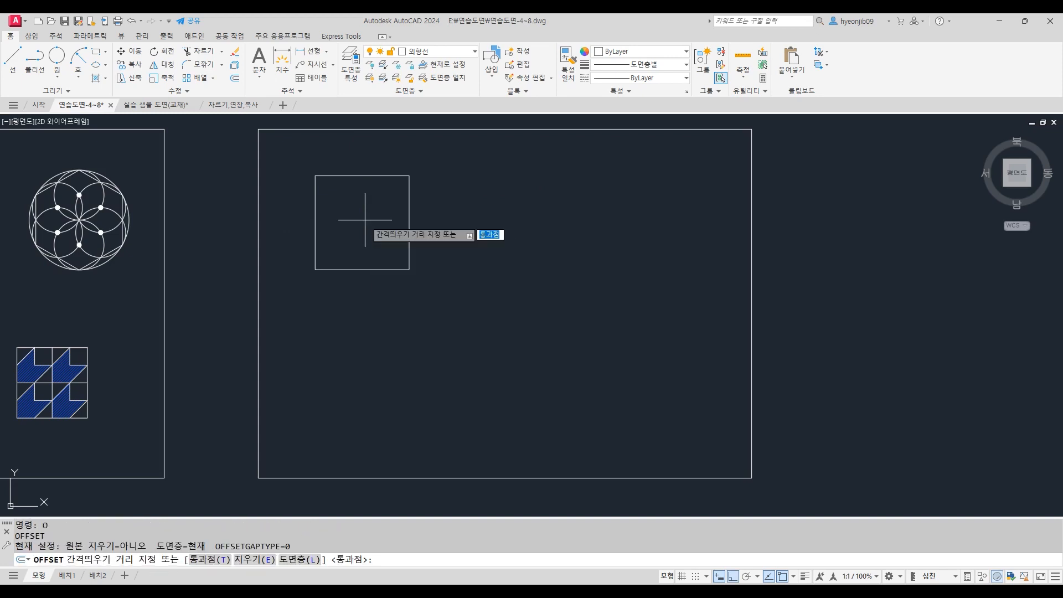
pyautogui.write('10')
pyautogui.press('Return')
pyautogui.click(376, 175)
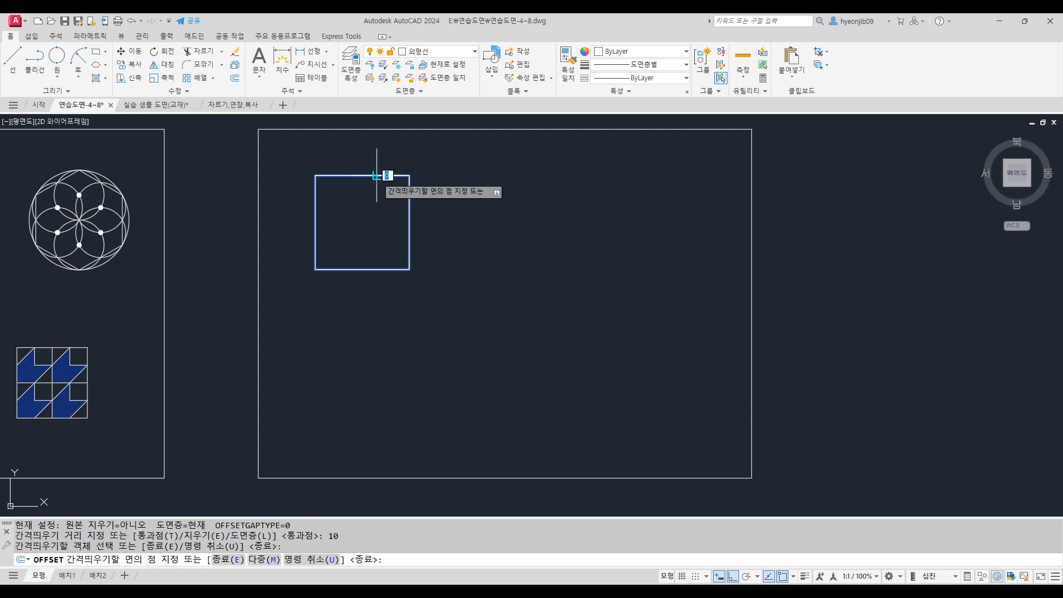
pyautogui.click(359, 204)
pyautogui.click(368, 188)
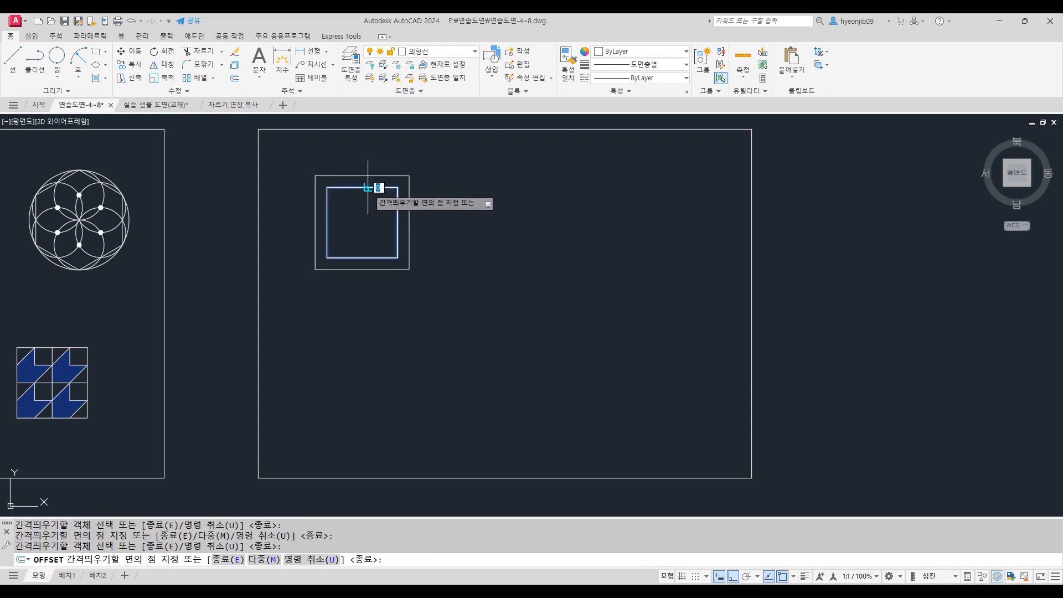
pyautogui.click(361, 194)
pyautogui.click(368, 199)
pyautogui.click(379, 216)
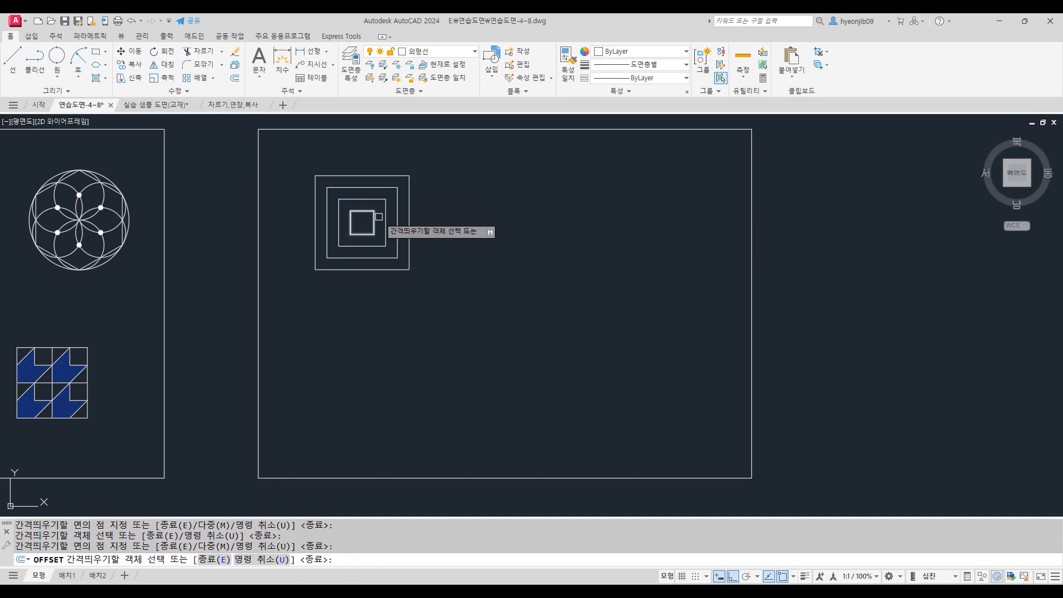
pyautogui.press('Return')
# Step: Draw a circle with a diameter of 80 to the right of the nested squares
pyautogui.scroll(2, 470, 209)
pyautogui.moveTo(501, 226); pyautogui.dragTo(427, 254, button='middle')
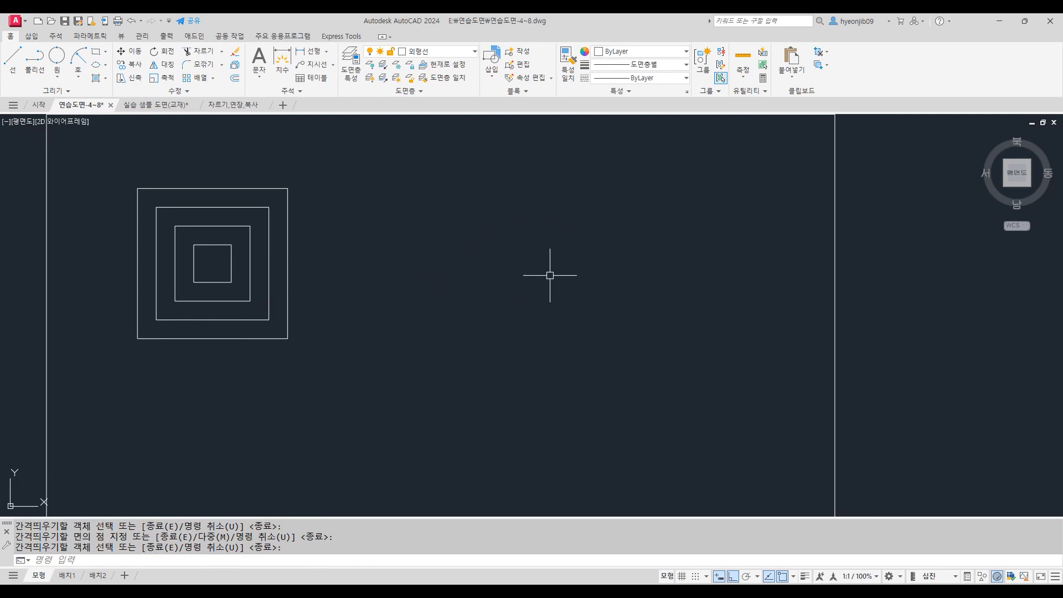
pyautogui.press('Return')
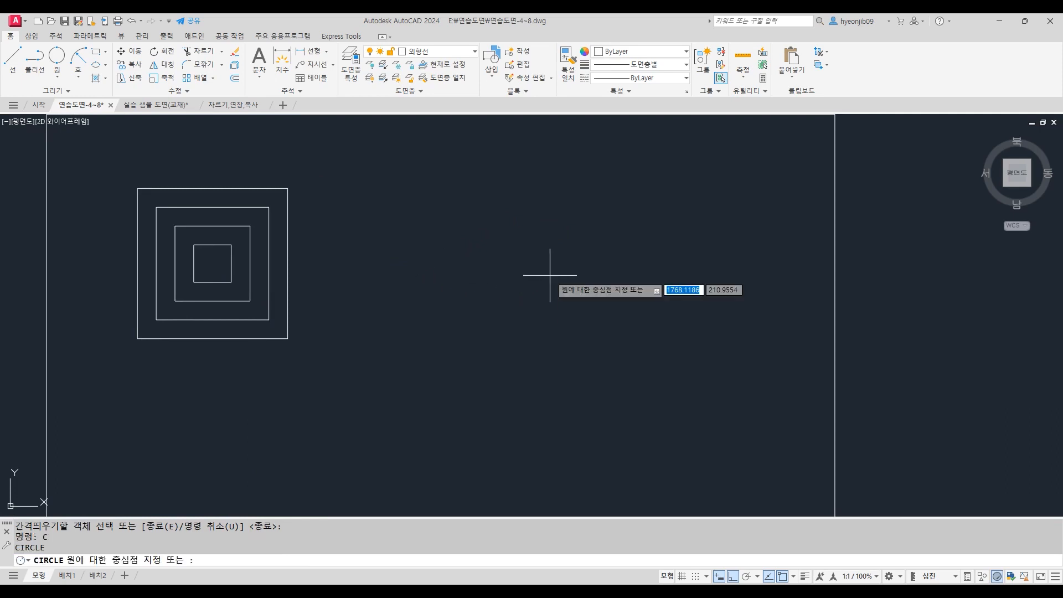
pyautogui.click(480, 257)
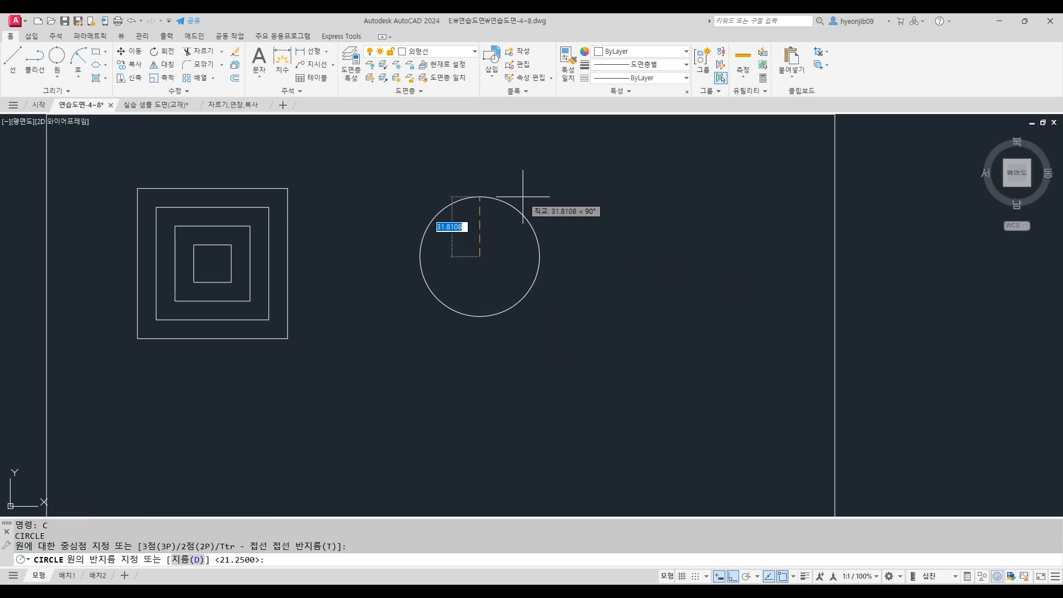
pyautogui.write('d')
pyautogui.press('Return')
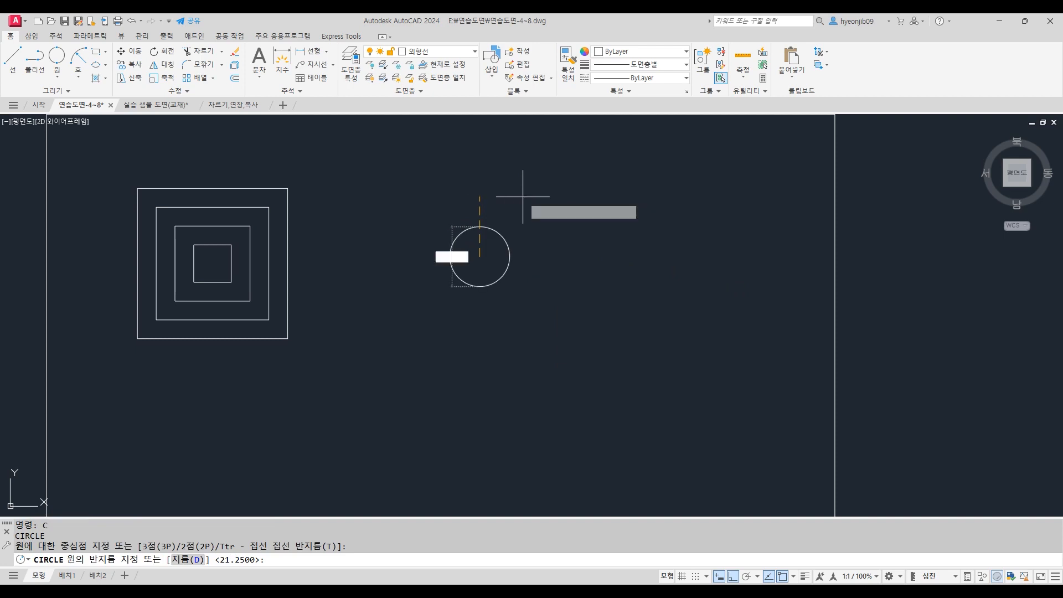
pyautogui.write('80')
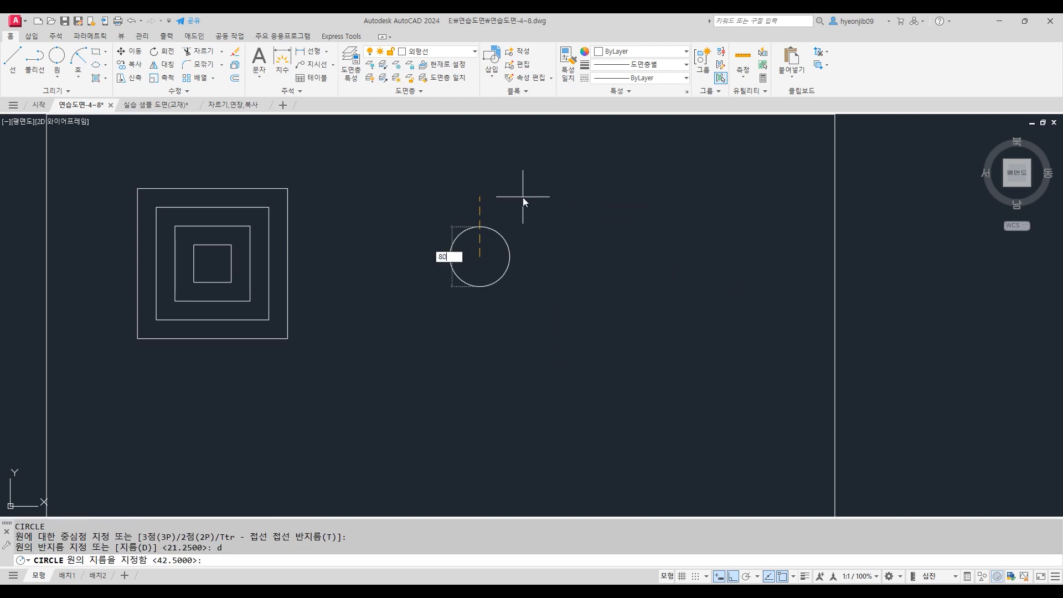
pyautogui.press('Return')
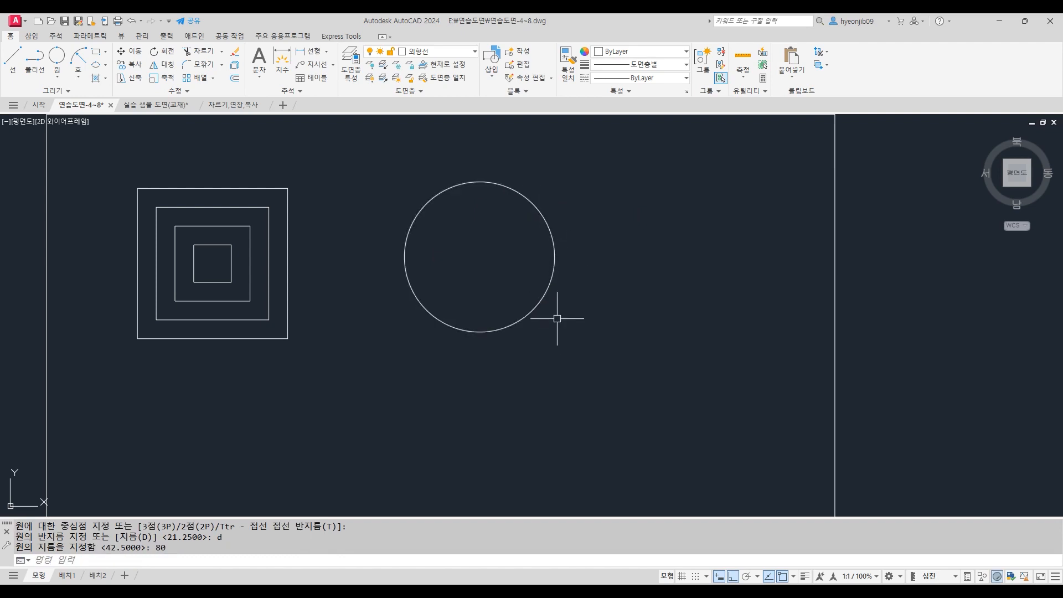
# Step: Draw a three-sided polygon inscribed in the circle, centred on the circle's centre with its apex at the circle's top quadrant
pyautogui.write('po')
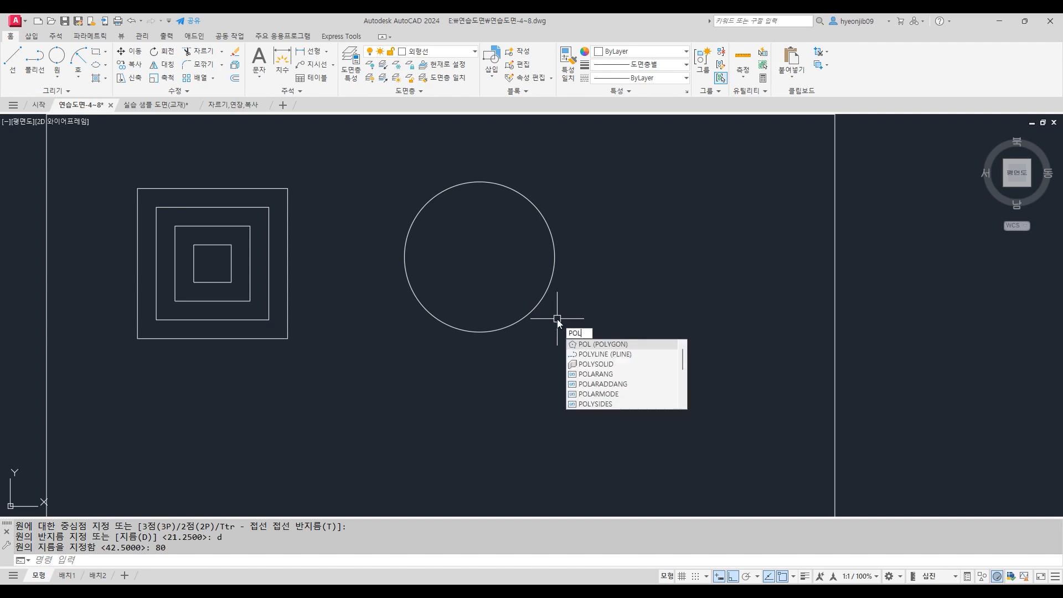
pyautogui.press('Return')
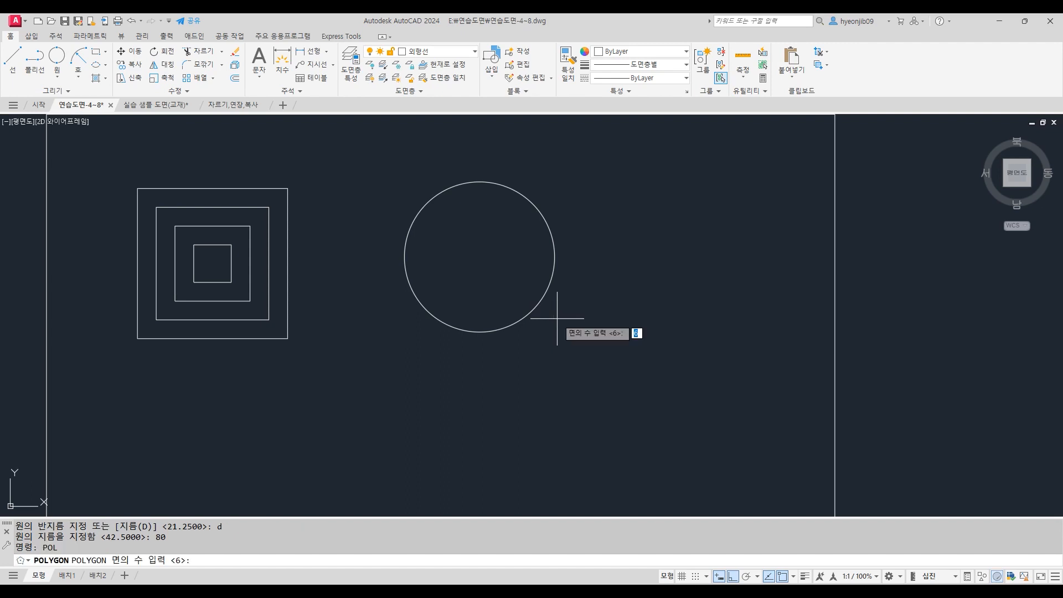
pyautogui.write('3')
pyautogui.press('Return')
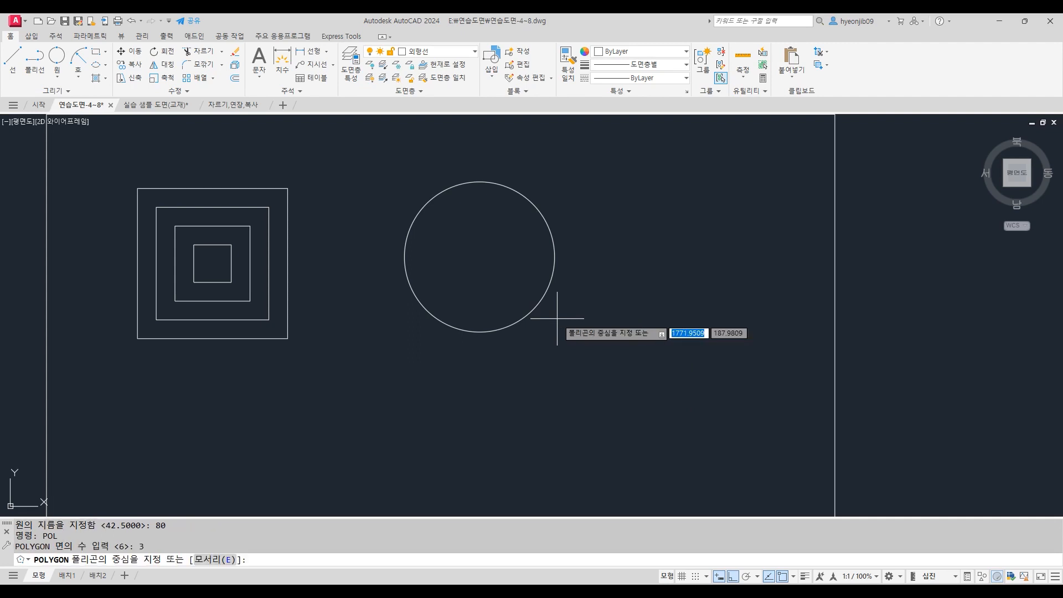
pyautogui.click(479, 257)
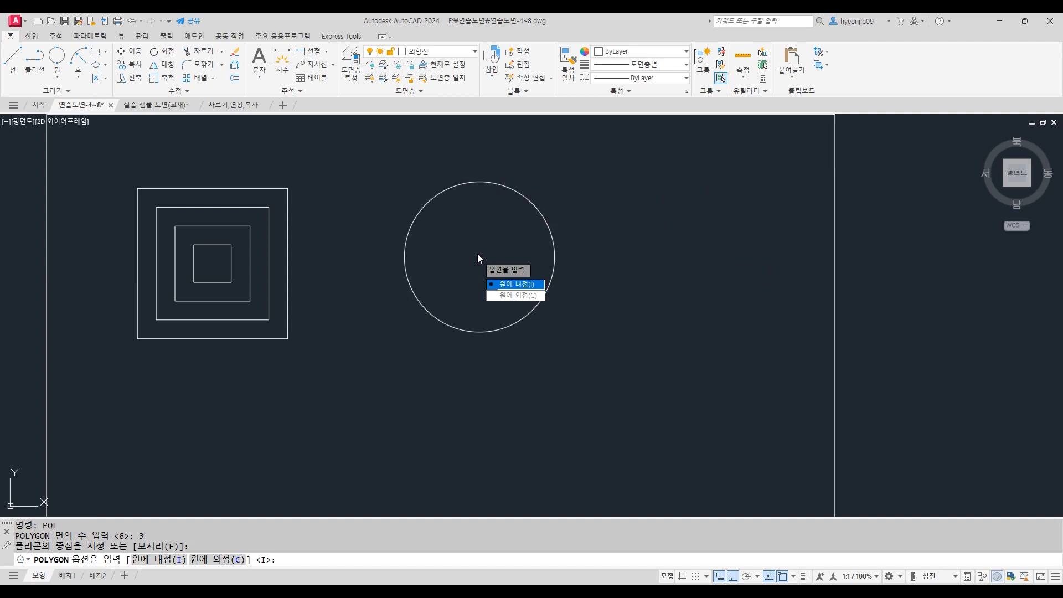
pyautogui.click(526, 285)
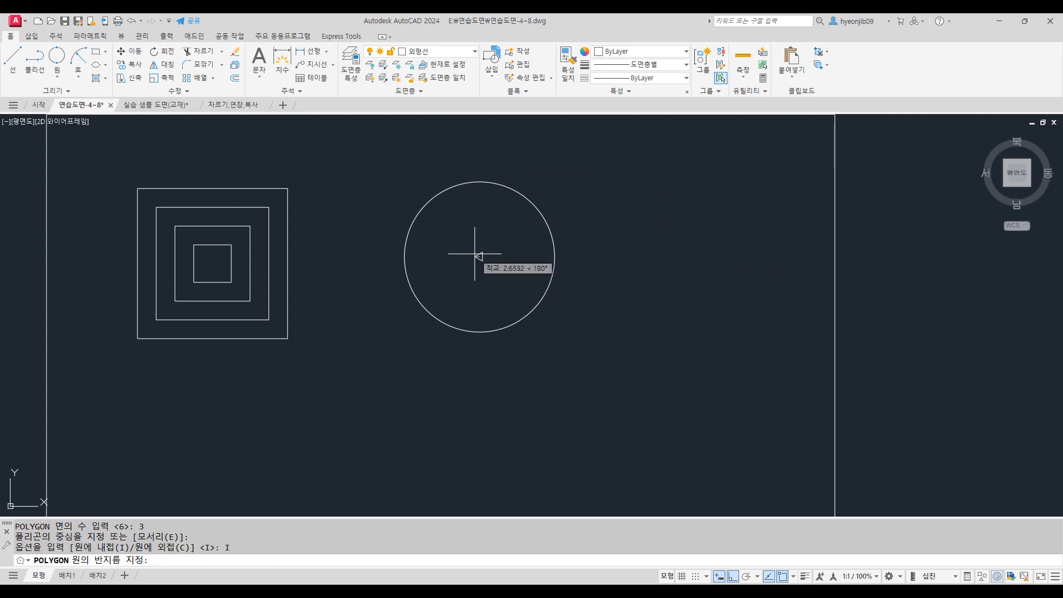
pyautogui.click(479, 183)
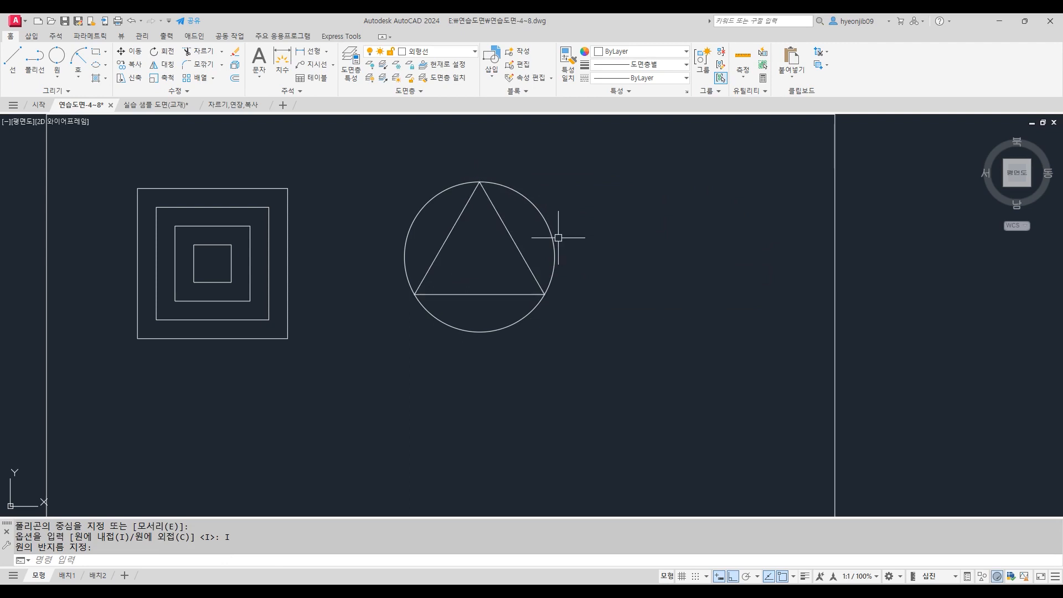
# Step: Draw a second inscribed triangle from the circle's centre, pointing down to the circle's bottom quadrant, to form a six-pointed star
pyautogui.press('Return')
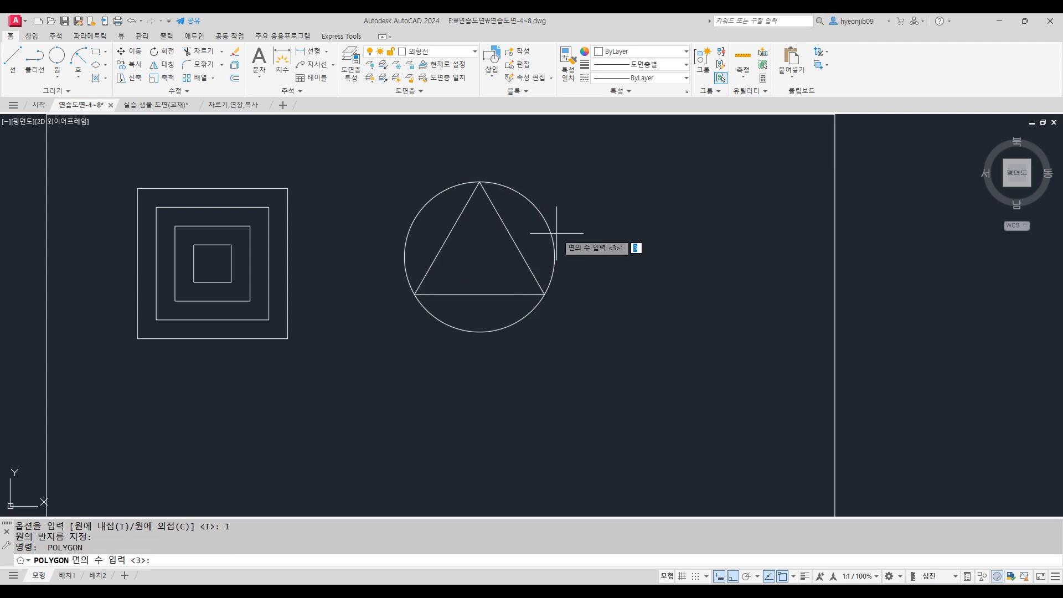
pyautogui.press('Return')
pyautogui.click(479, 256)
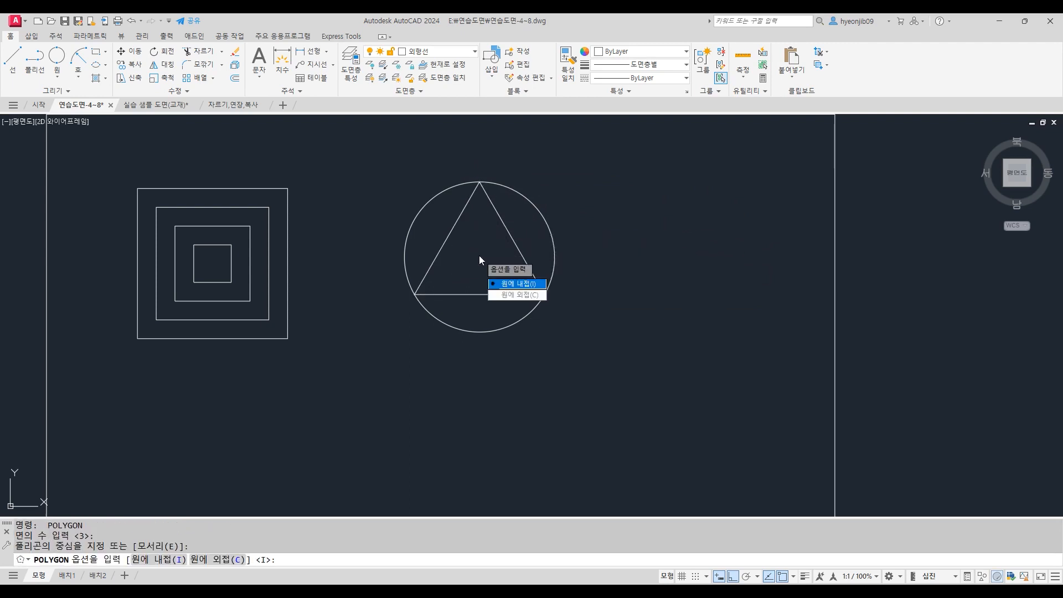
pyautogui.click(521, 288)
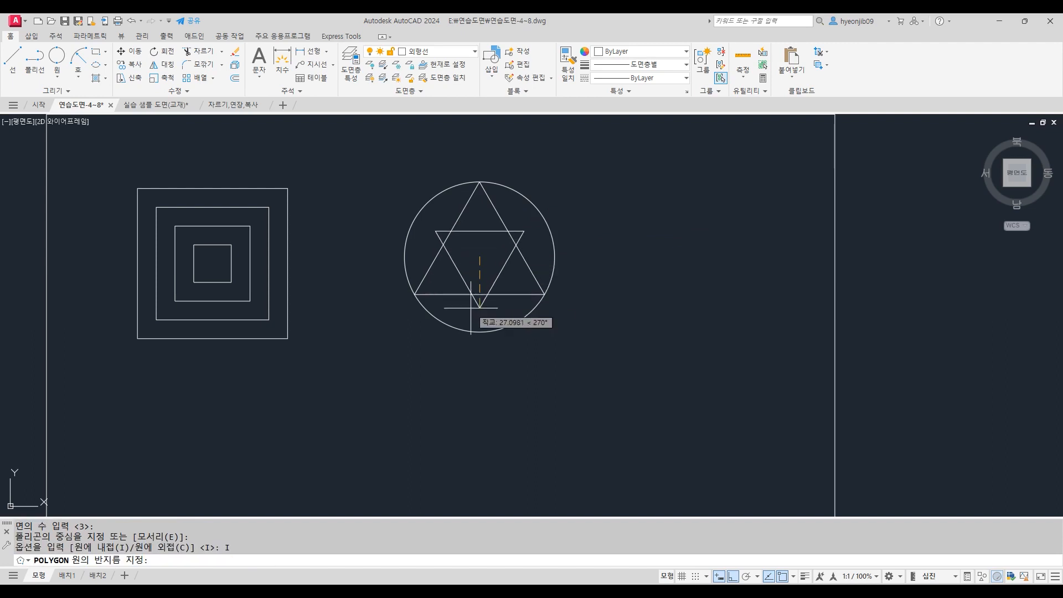
pyautogui.click(480, 332)
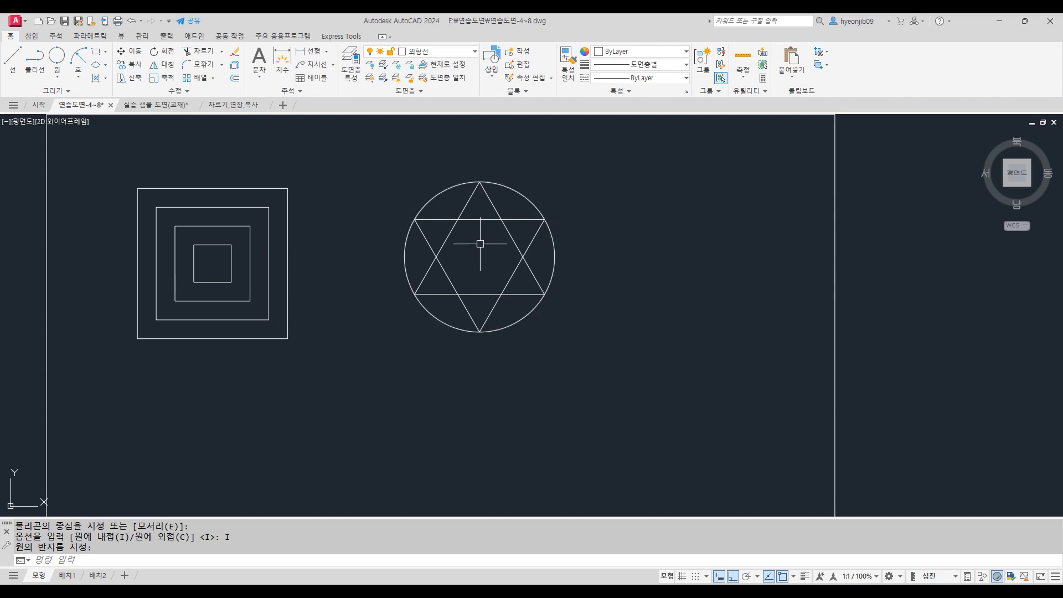
# Step: Offset both inscribed triangles inward at a distance of 8
pyautogui.write('O')
pyautogui.press('Return')
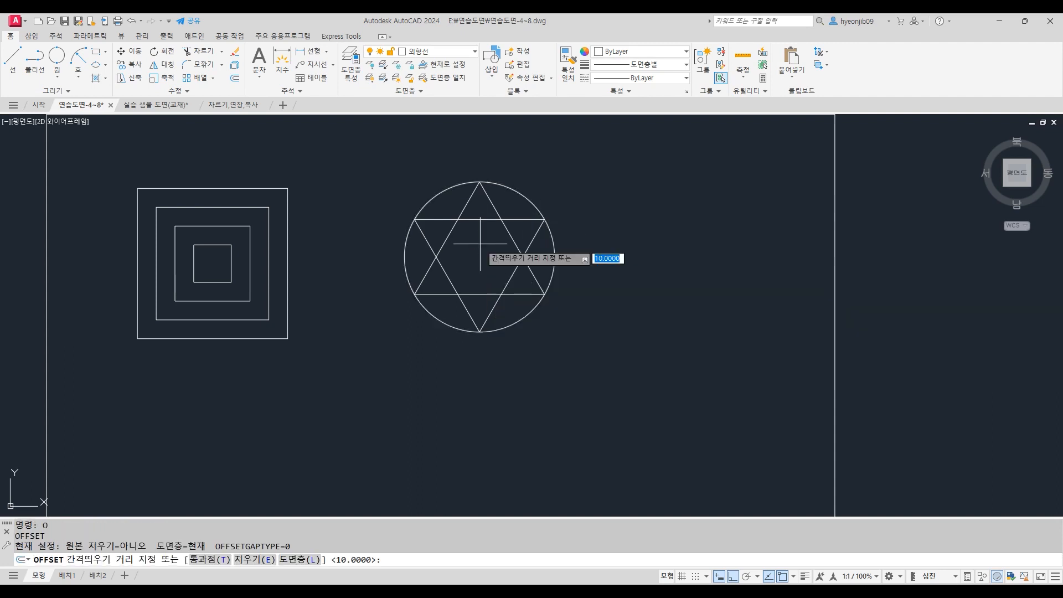
pyautogui.write('8')
pyautogui.press('Return')
pyautogui.click(491, 220)
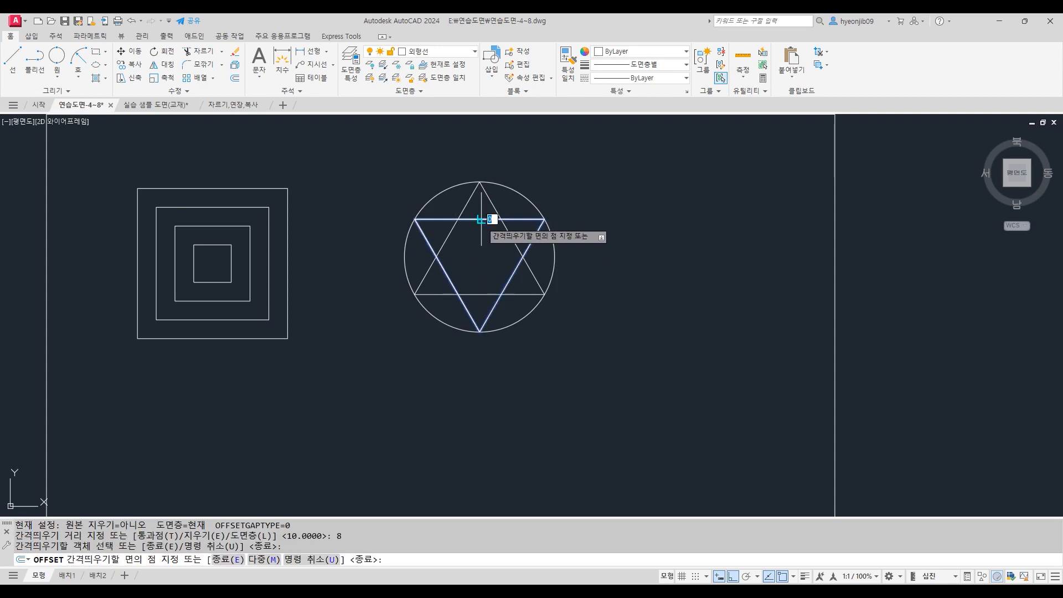
pyautogui.click(479, 254)
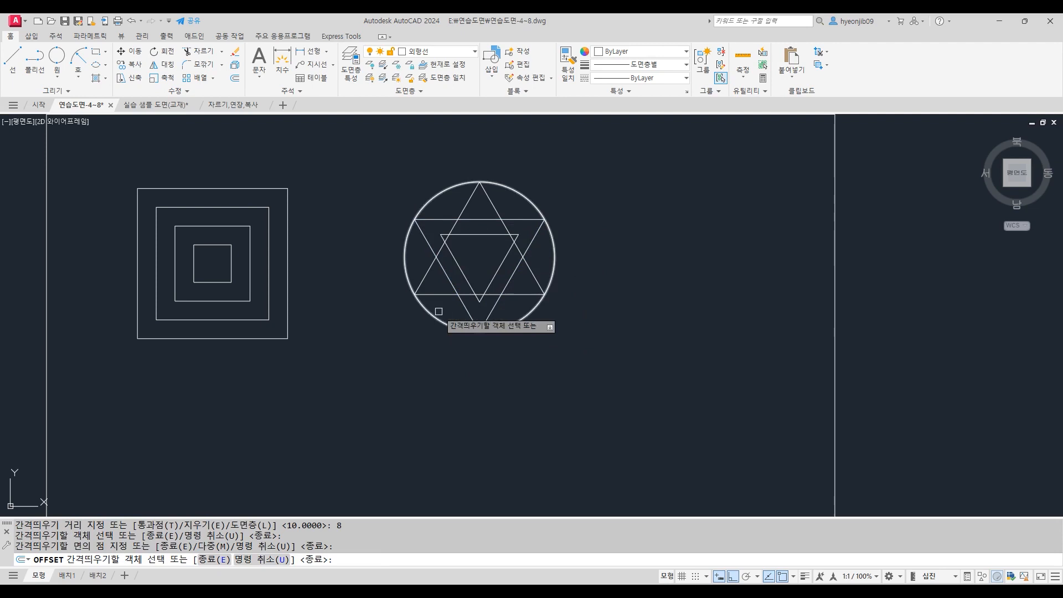
pyautogui.click(425, 279)
pyautogui.click(481, 271)
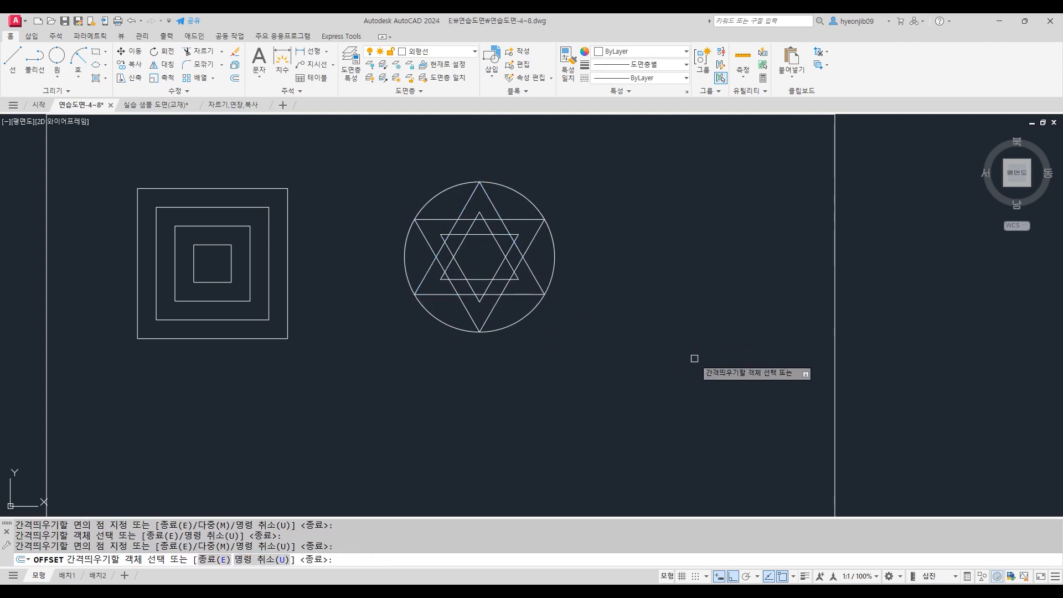
pyautogui.press('Return')
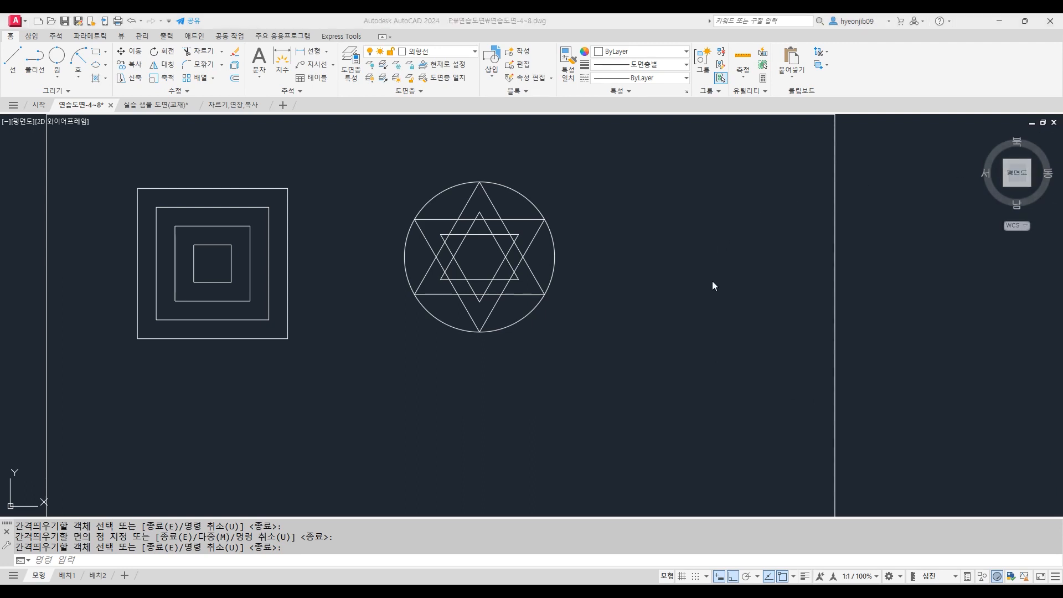
# Step: Draw a 70 by 70 square rotated 45 degrees to the right of the circle, starting from its bottom corner
pyautogui.click(720, 314)
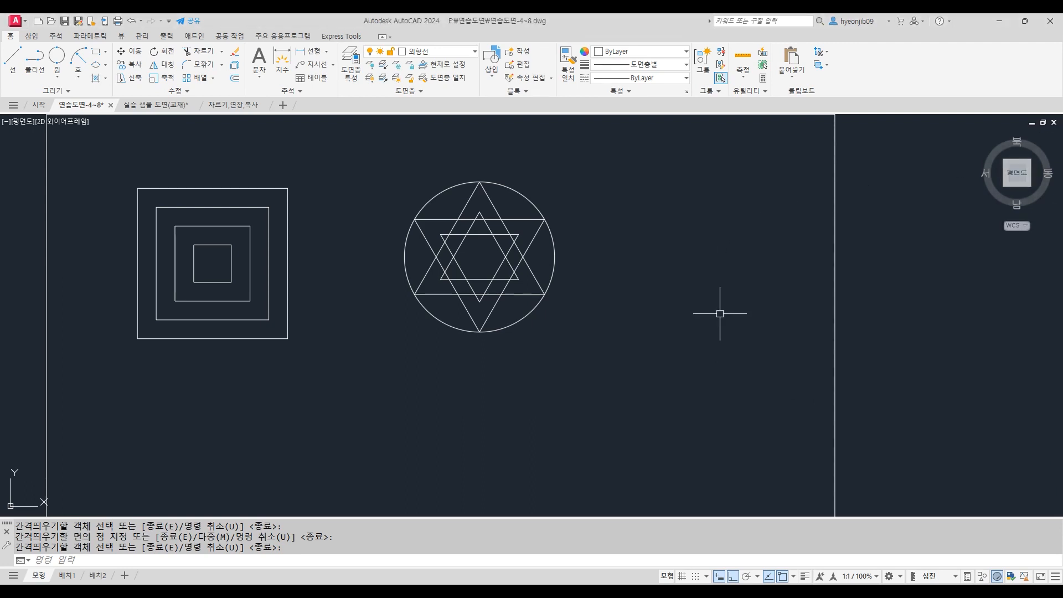
pyautogui.moveTo(700, 308); pyautogui.dragTo(677, 313, button='middle')
pyautogui.scroll(1, 676, 313)
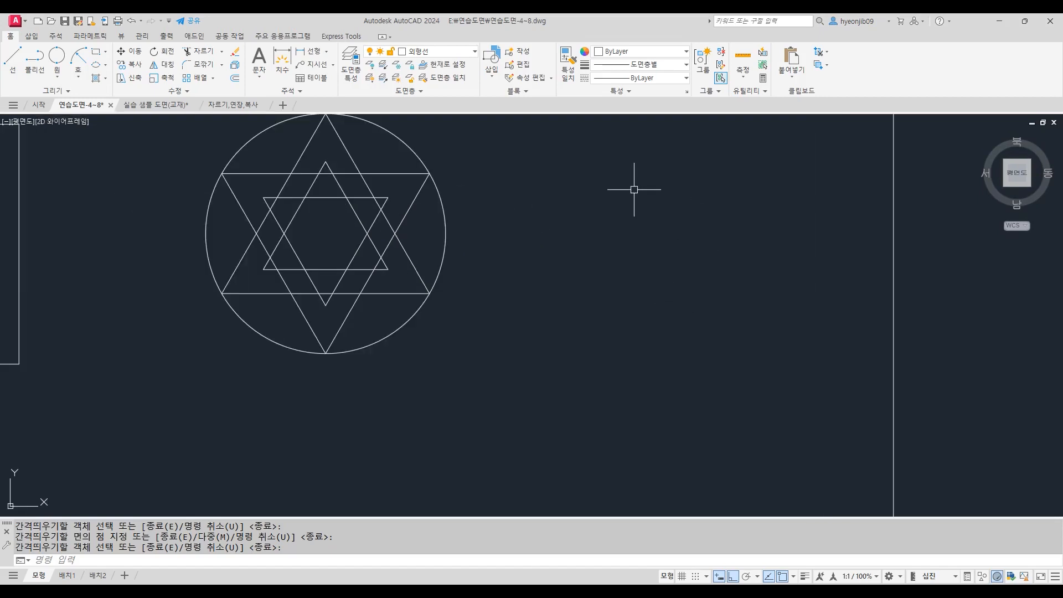
pyautogui.scroll(-2, 613, 283)
pyautogui.scroll(2, 645, 297)
pyautogui.write('rec')
pyautogui.press('Return')
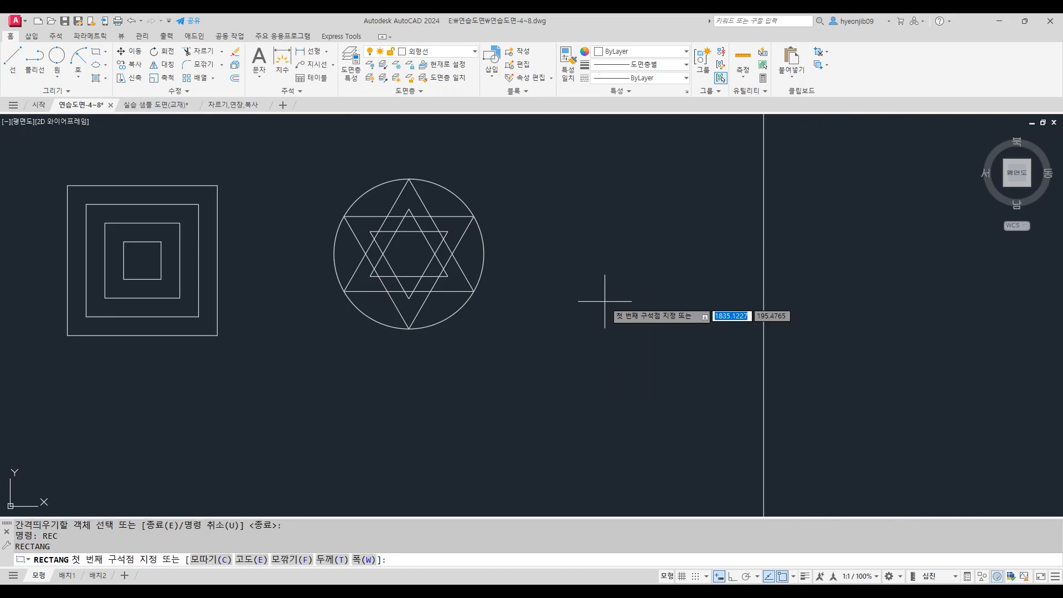
pyautogui.click(629, 331)
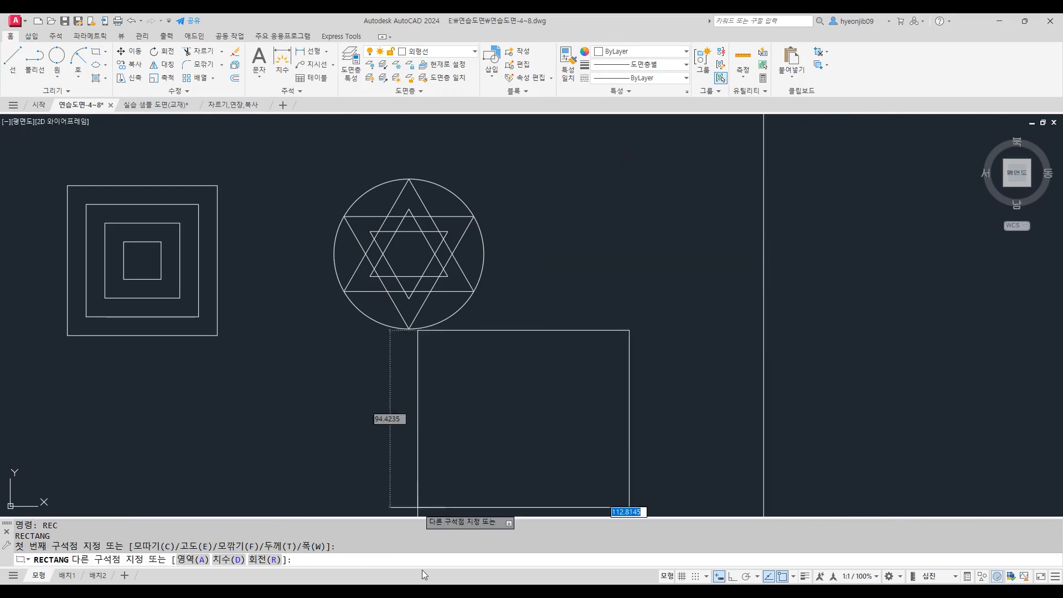
pyautogui.write('r')
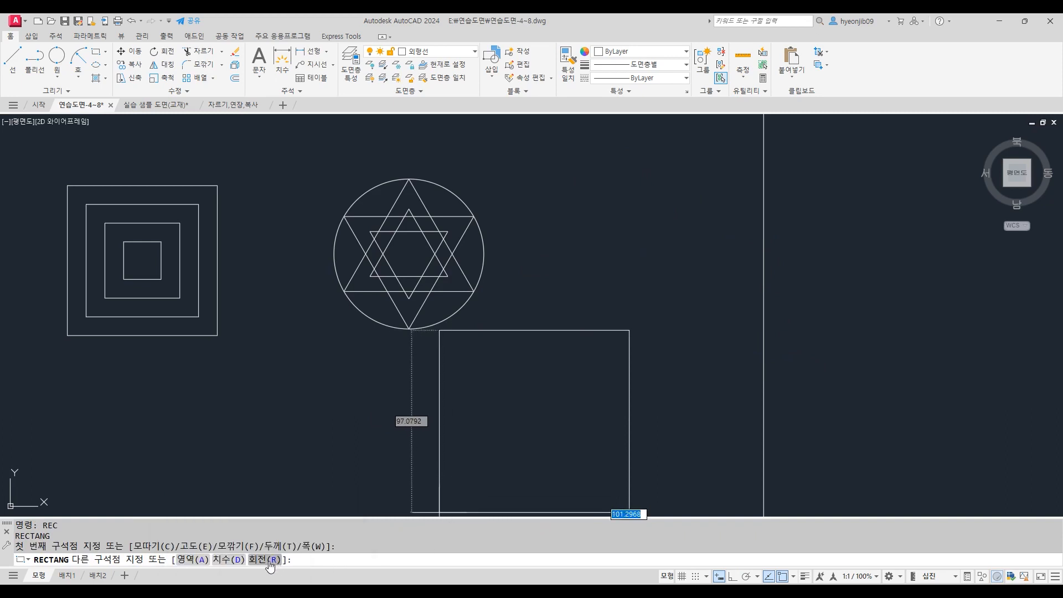
pyautogui.press('Return')
pyautogui.write('45')
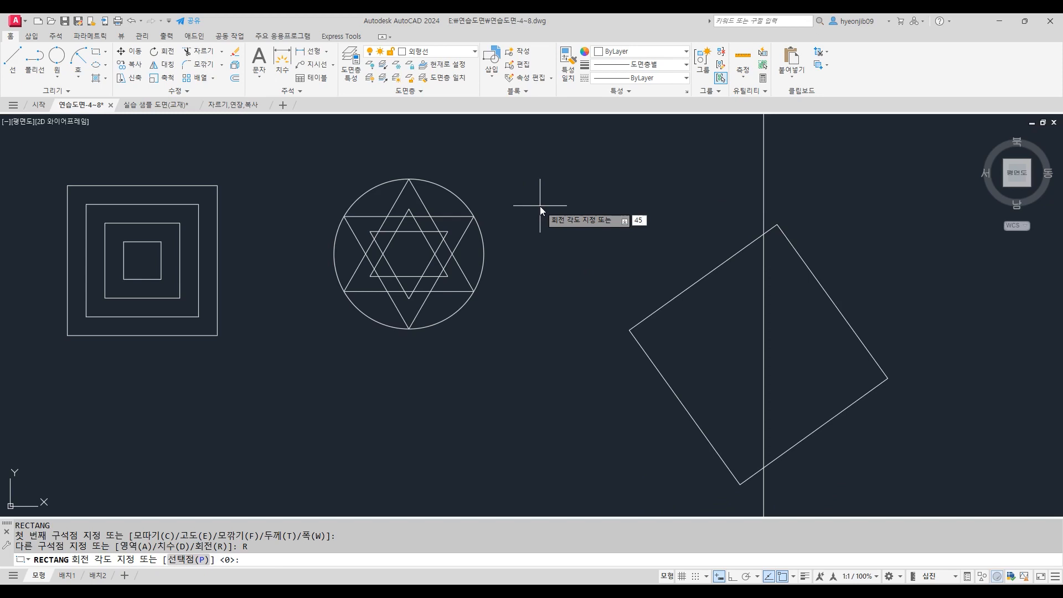
pyautogui.press('Return')
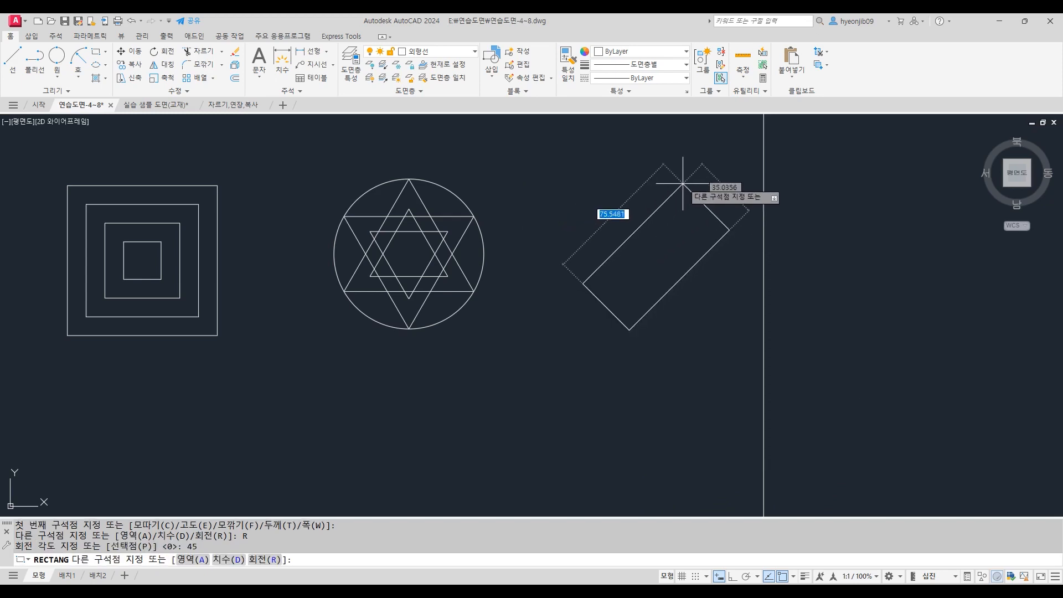
pyautogui.write('70')
pyautogui.press('Tab')
pyautogui.write('7')
pyautogui.press('Return')
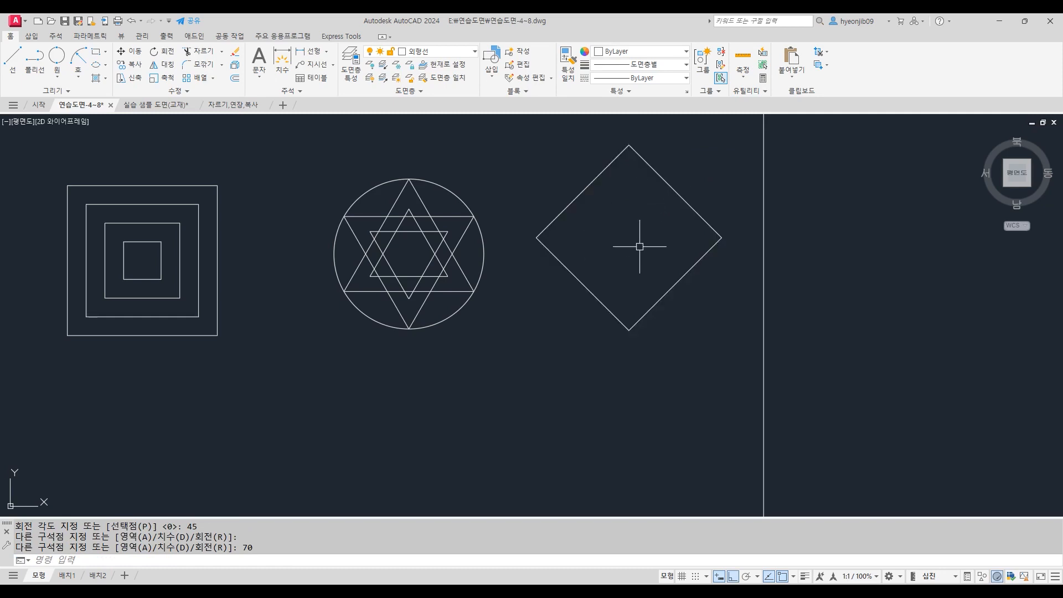
# Step: Offset the rotated square inward at a distance of 25
pyautogui.write('O')
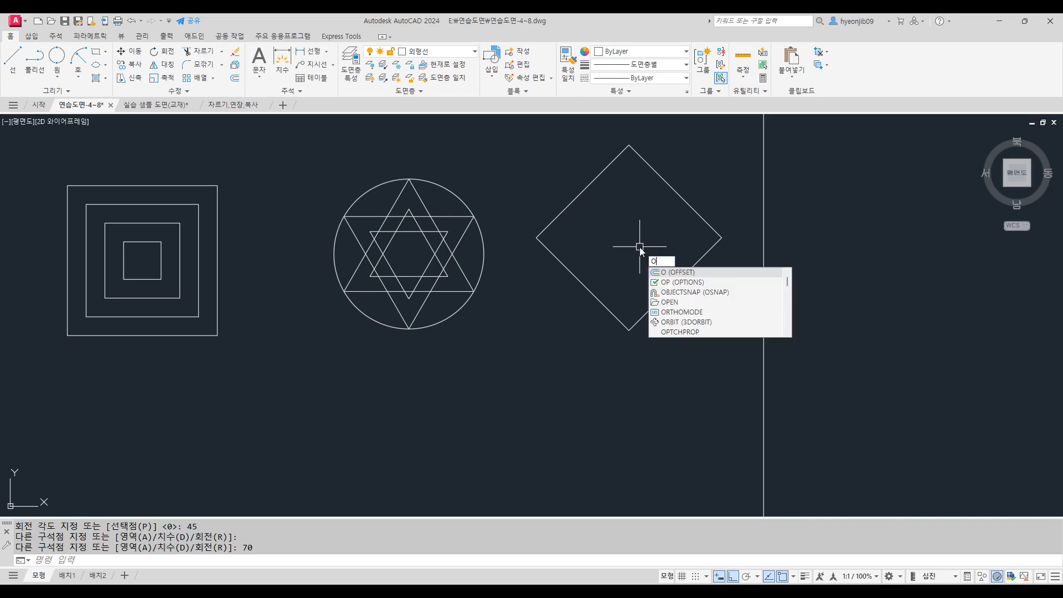
pyautogui.press('Return')
pyautogui.write('25')
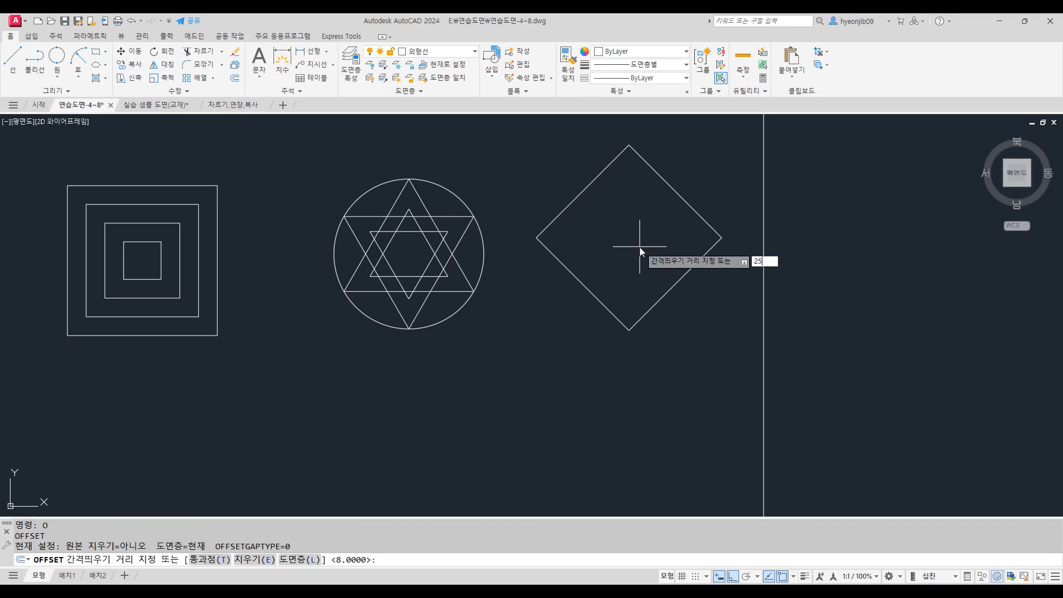
pyautogui.press('Return')
pyautogui.click(584, 191)
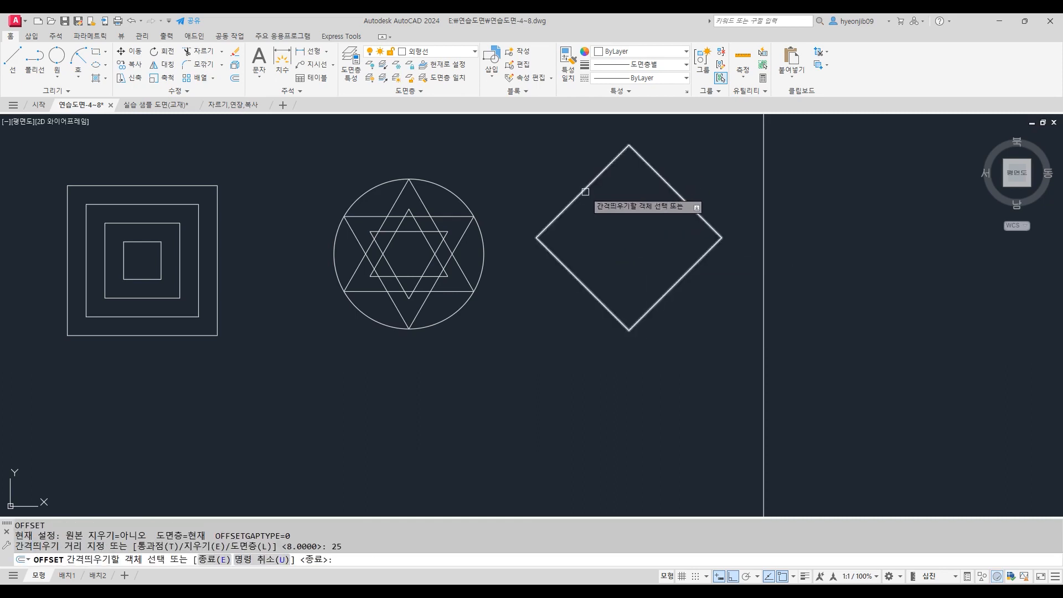
pyautogui.click(627, 225)
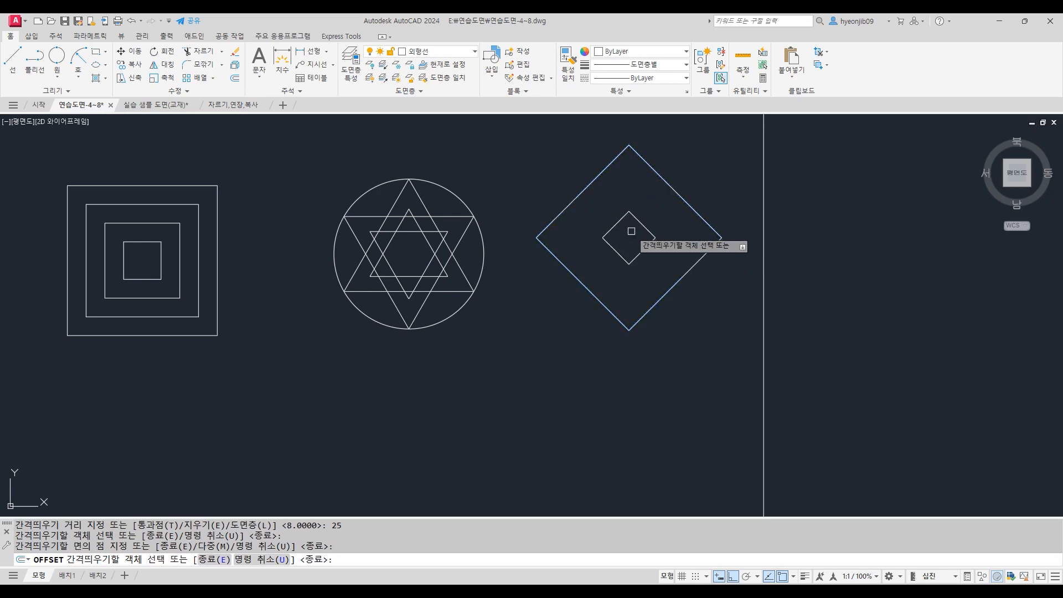
pyautogui.press('Return')
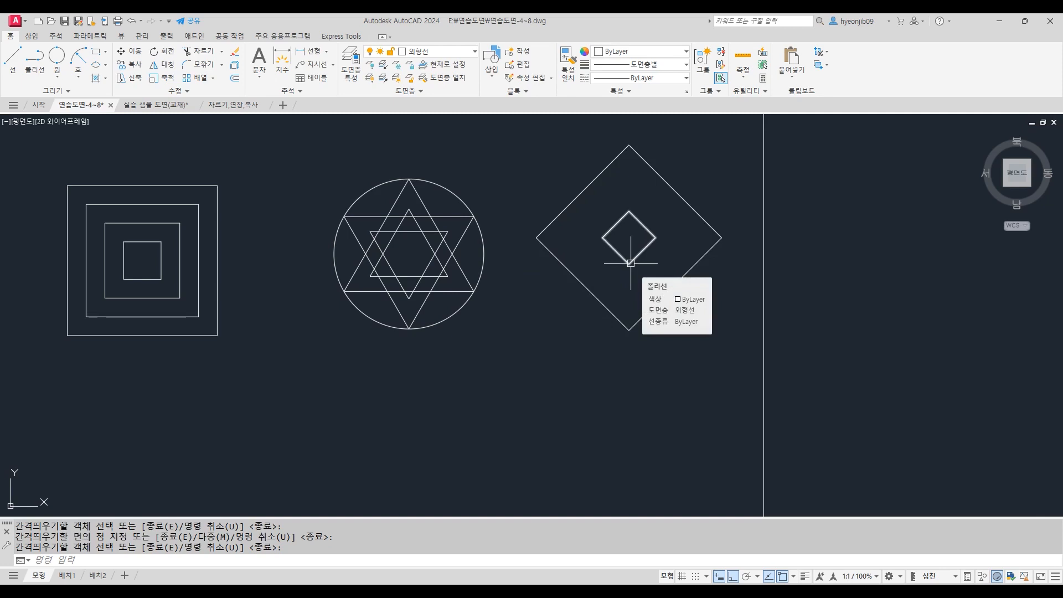
# Step: Draw a start-end-radius arc from the outer rotated square's left corner to the inner square's bottom corner with radius 60
pyautogui.click(78, 76)
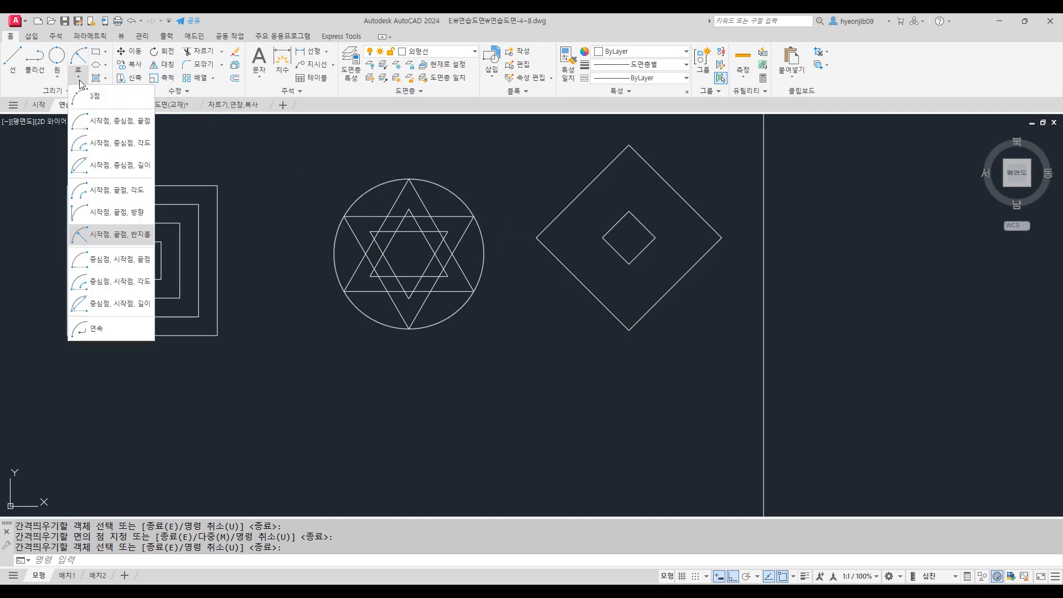
pyautogui.click(123, 243)
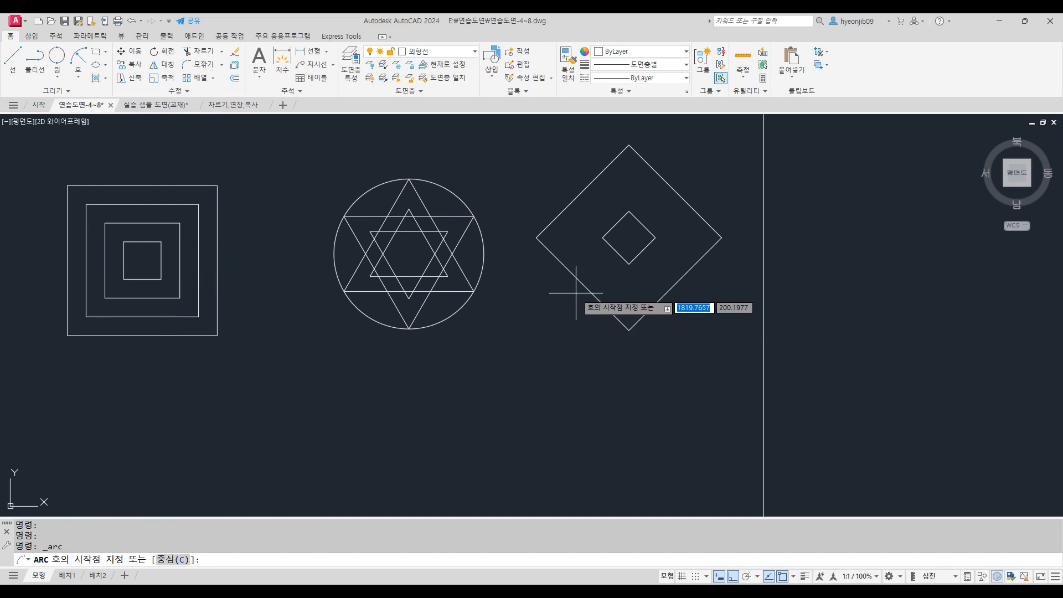
pyautogui.moveTo(575, 294); pyautogui.dragTo(562, 321, button='middle')
pyautogui.click(523, 266)
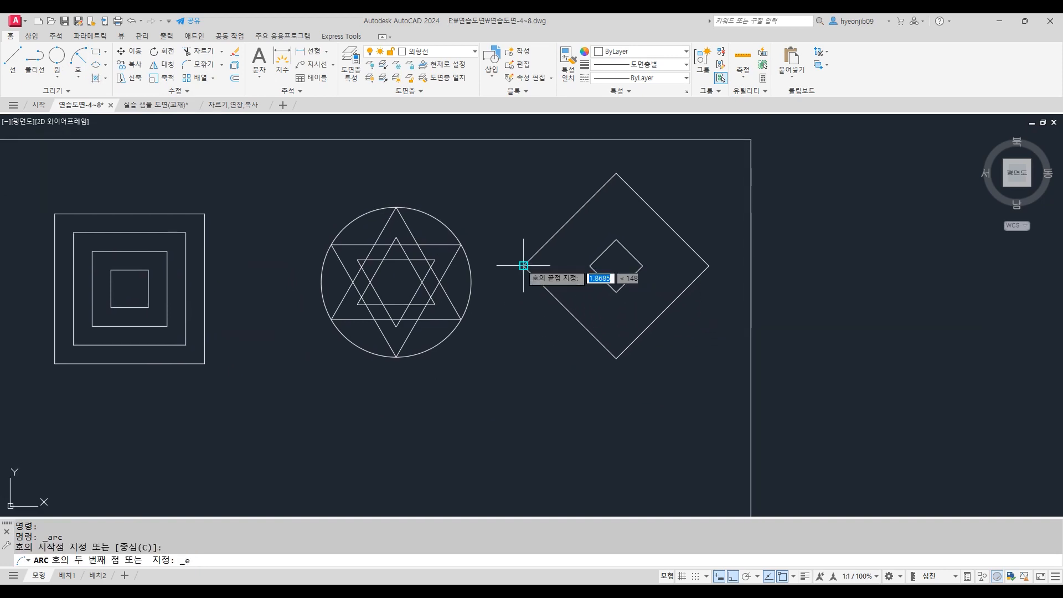
pyautogui.click(616, 292)
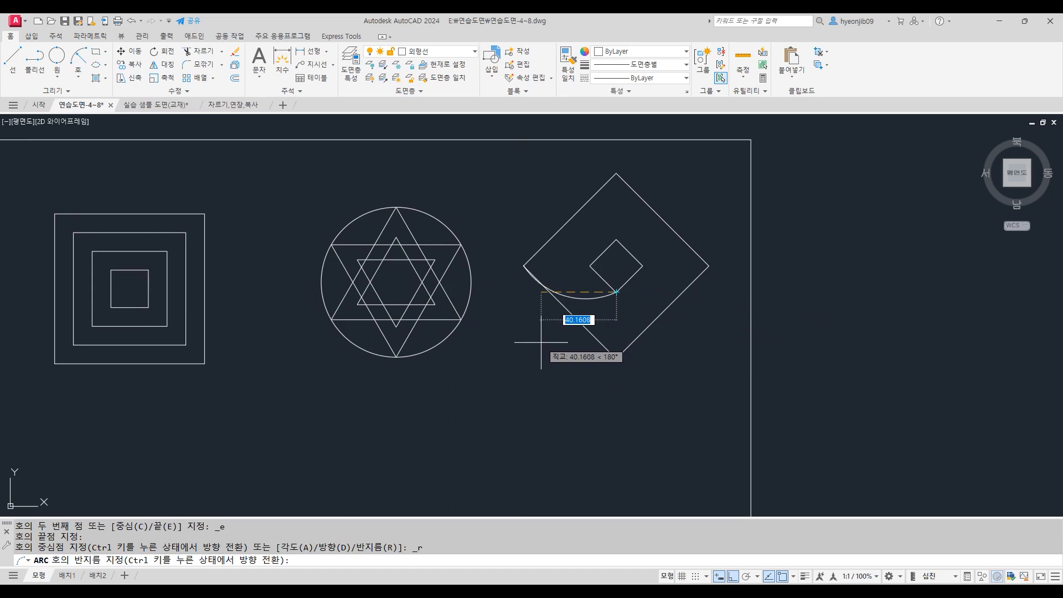
pyautogui.write('60')
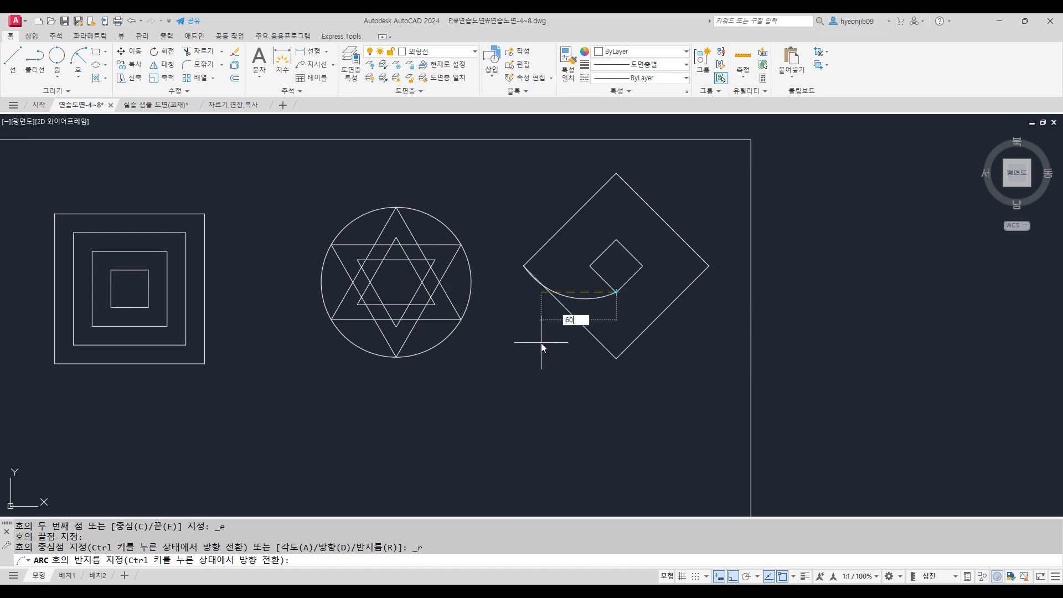
pyautogui.press('Return')
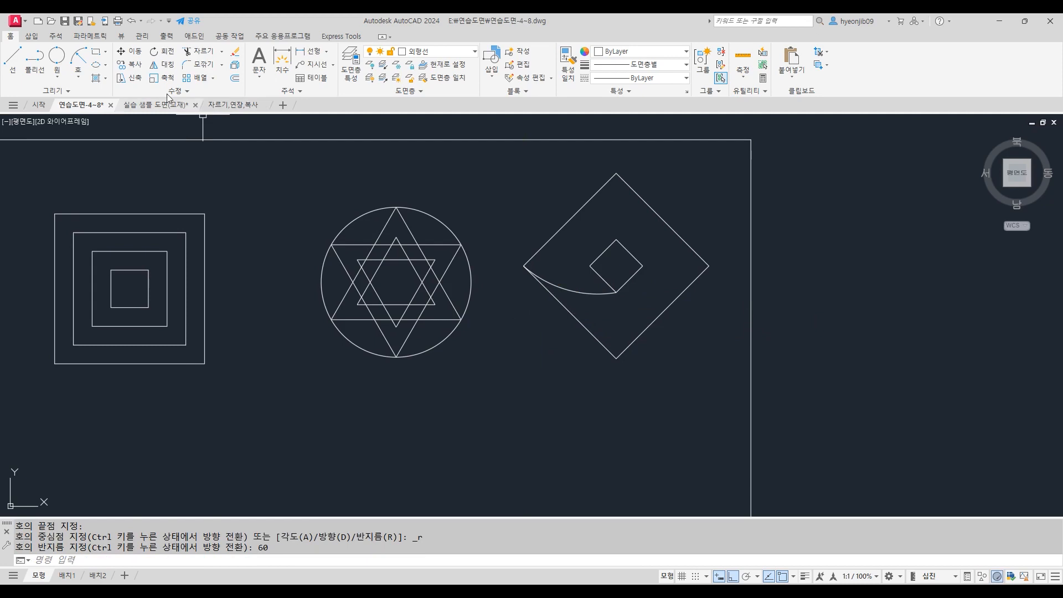
# Step: Draw a start-end-radius arc from the outer rotated square's bottom corner to the inner square's right corner with radius 60
pyautogui.click(79, 57)
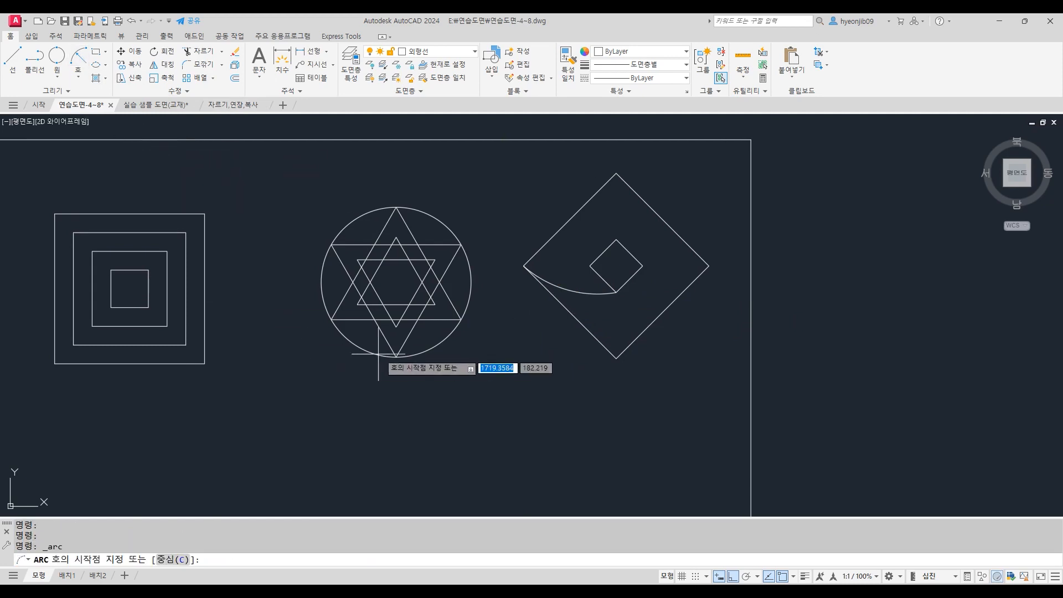
pyautogui.click(616, 359)
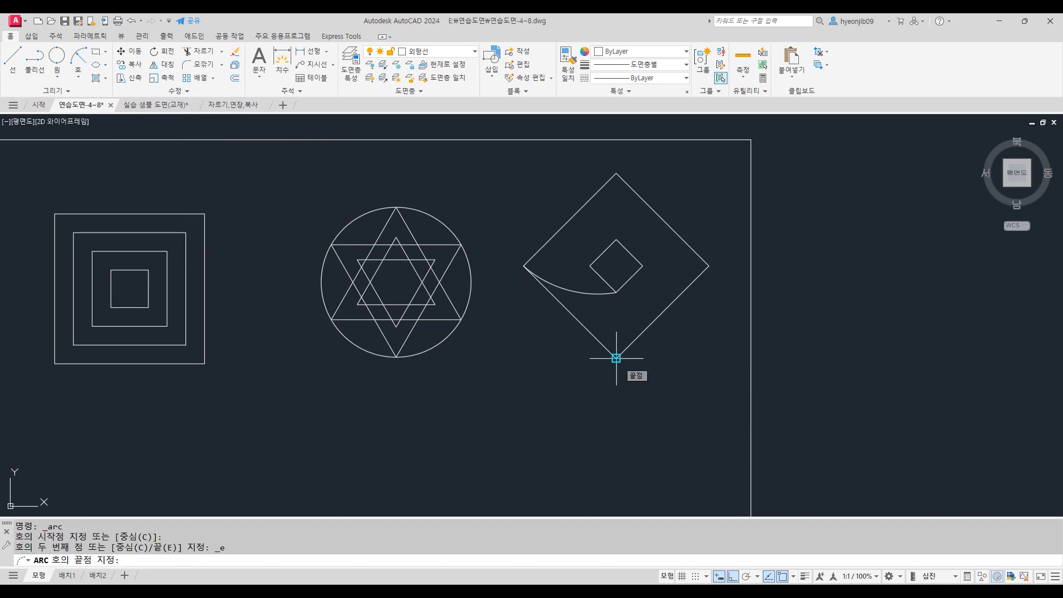
pyautogui.click(642, 265)
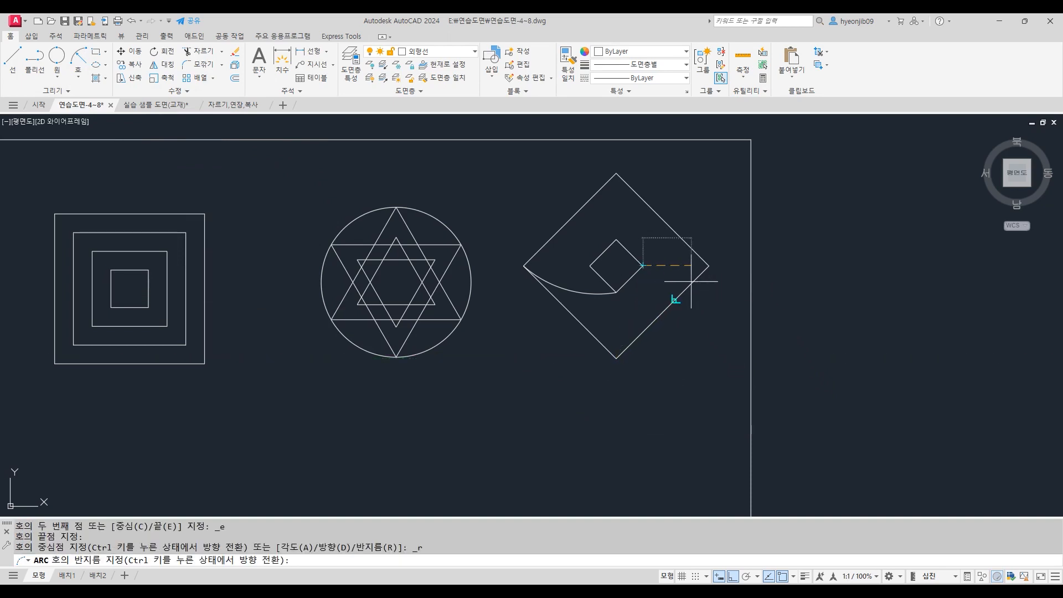
pyautogui.write('60')
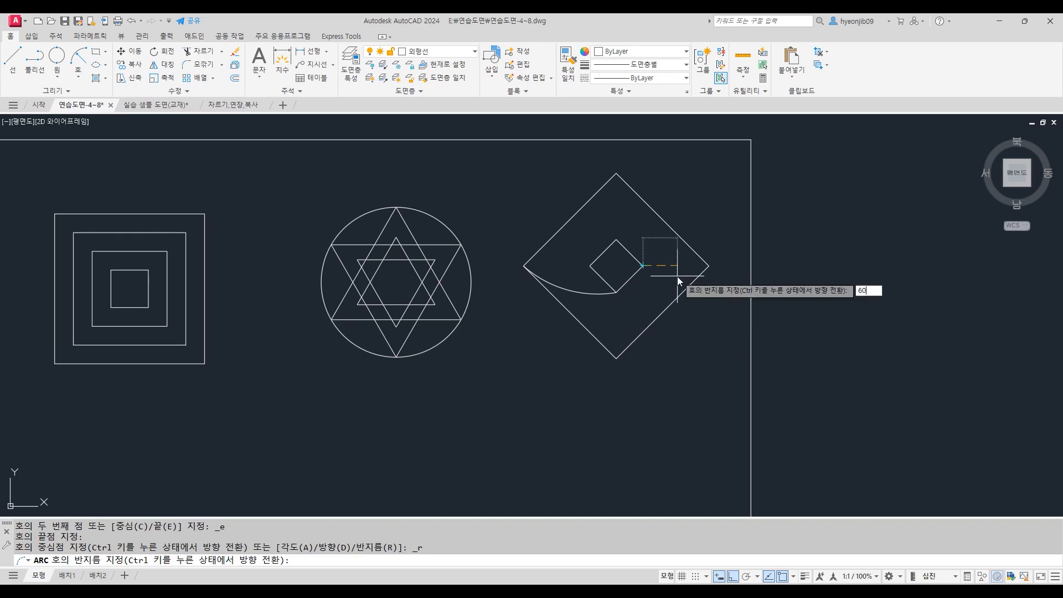
pyautogui.press('Return')
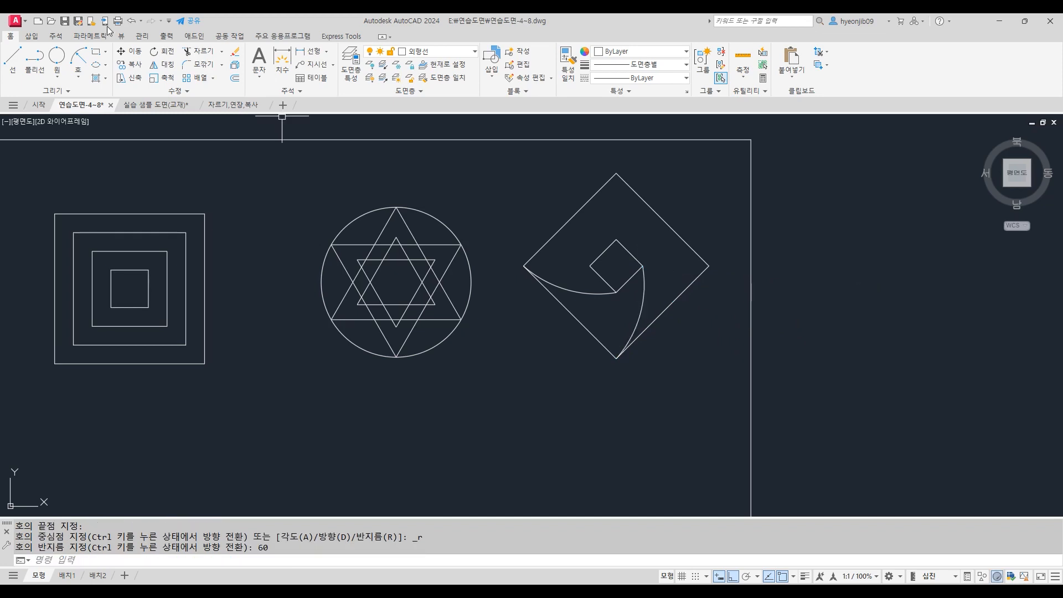
# Step: Draw a start-end-radius arc from the outer rotated square's right corner to the inner square's top corner with radius 60
pyautogui.click(81, 60)
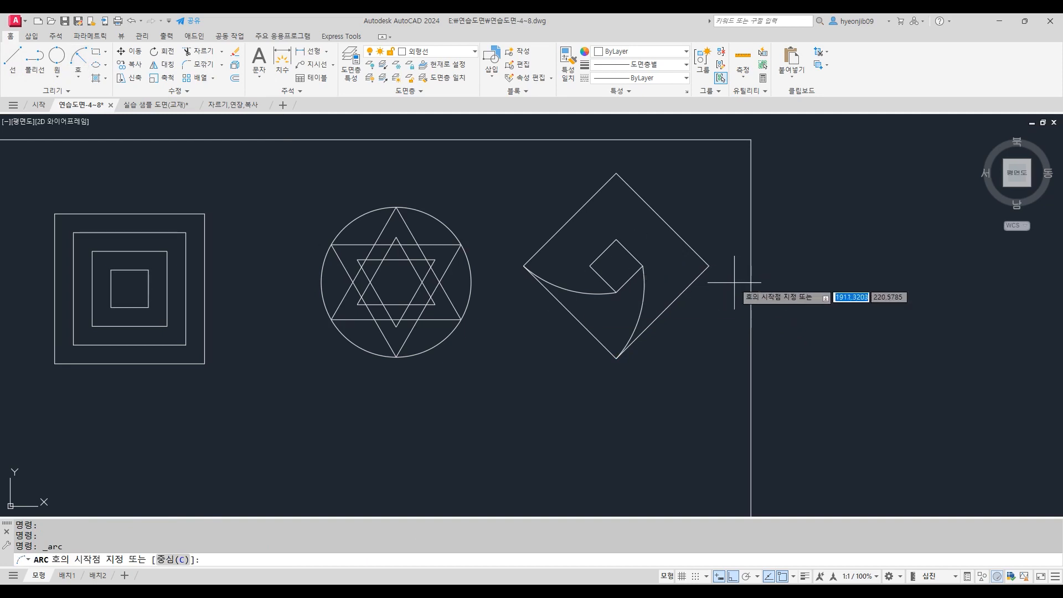
pyautogui.click(709, 265)
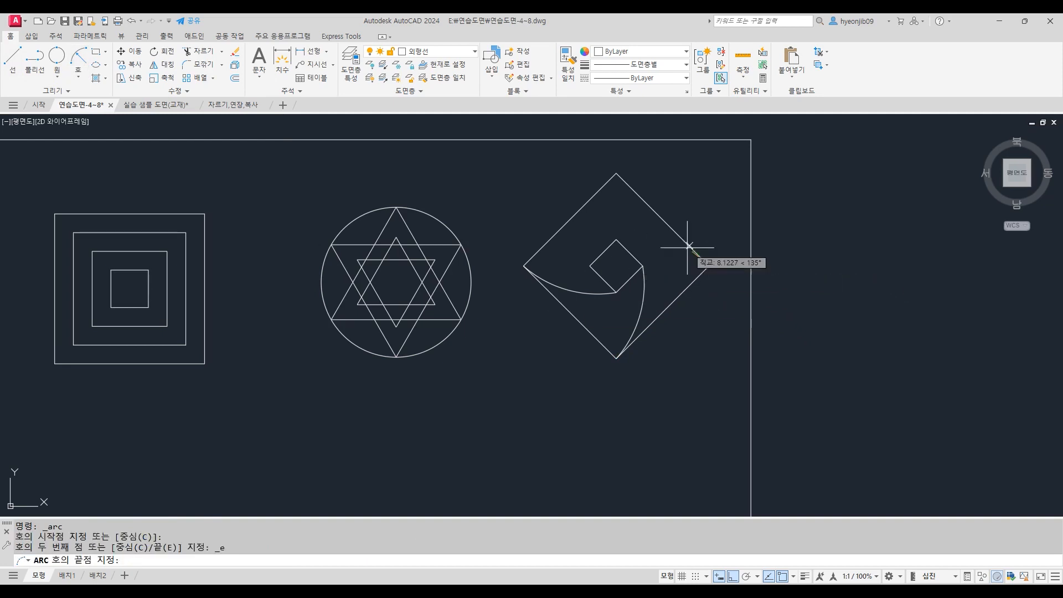
pyautogui.click(615, 239)
pyautogui.write('60')
pyautogui.press('Return')
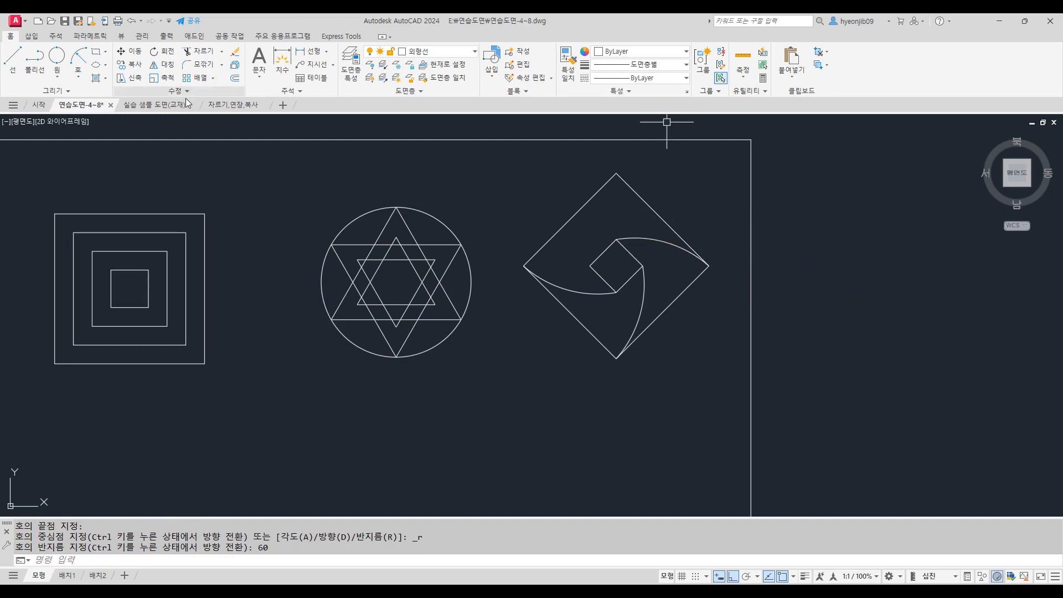
# Step: Draw a start-end-radius arc from the outer rotated square's top corner to the inner square's left corner with radius 60
pyautogui.click(79, 55)
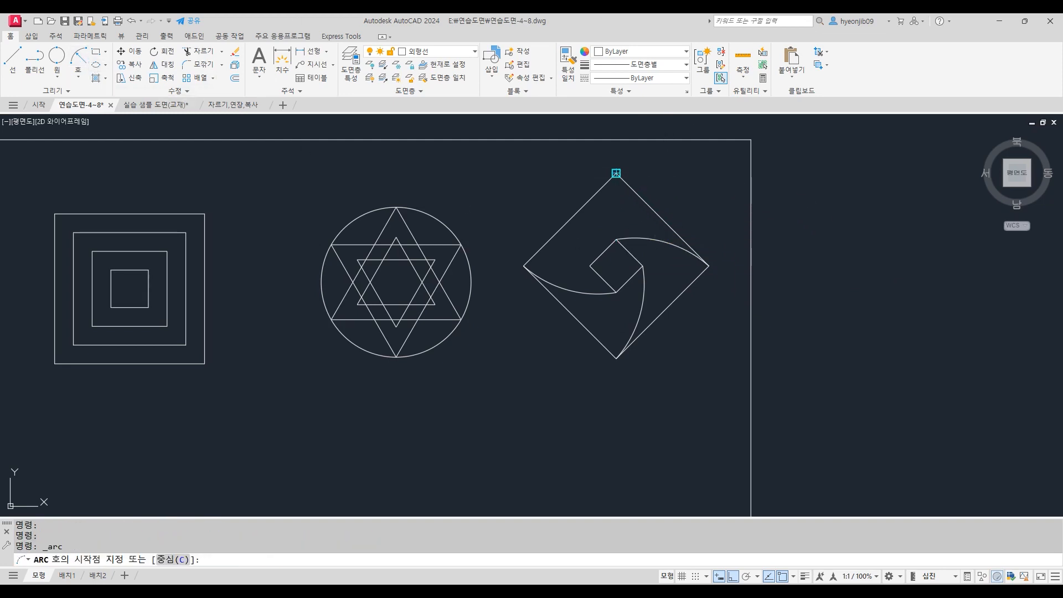
pyautogui.click(616, 174)
pyautogui.click(589, 266)
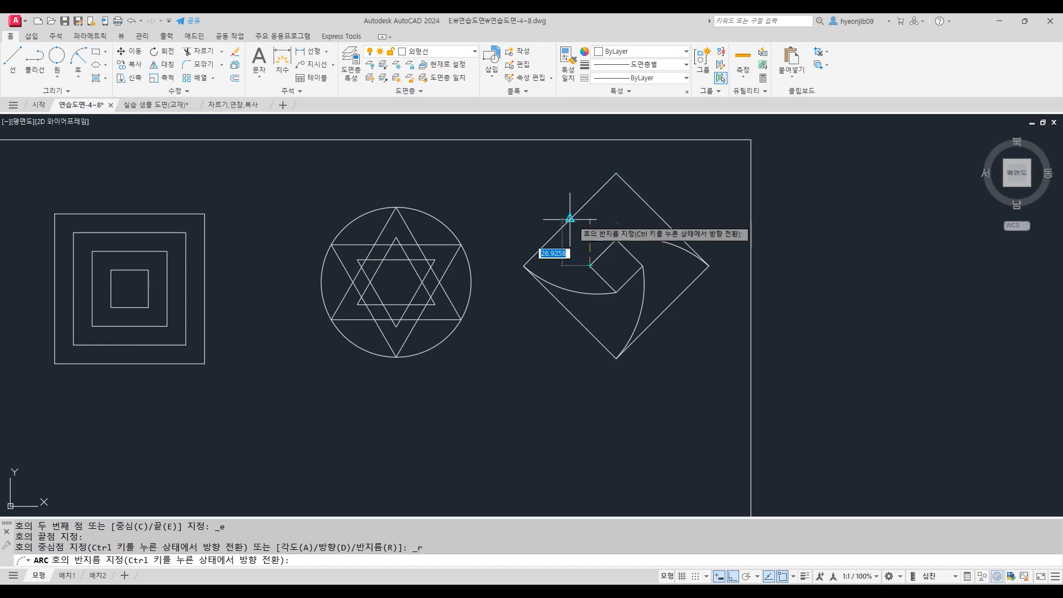
pyautogui.write('60')
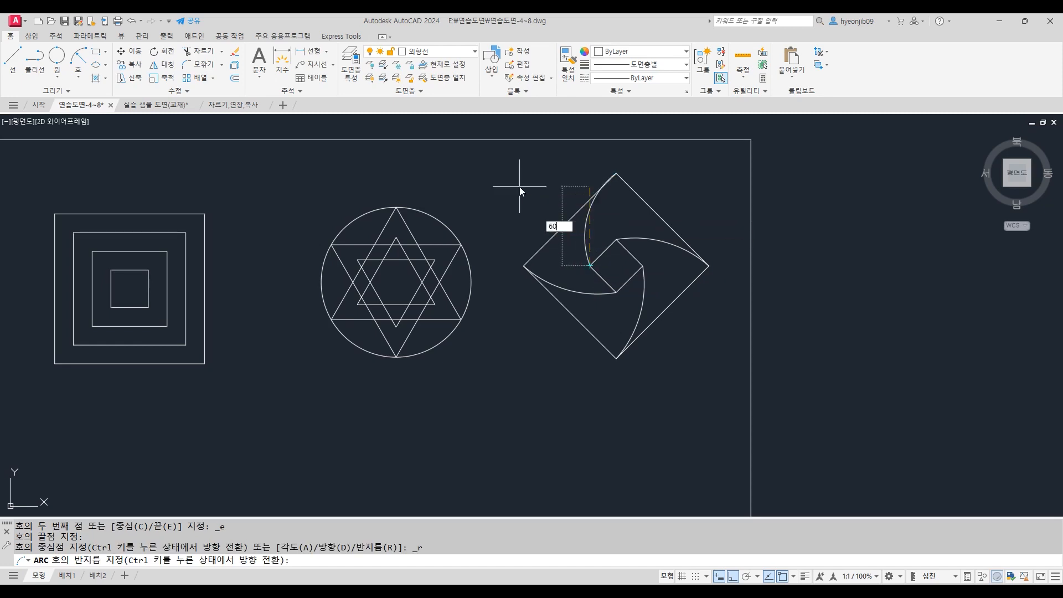
pyautogui.press('Return')
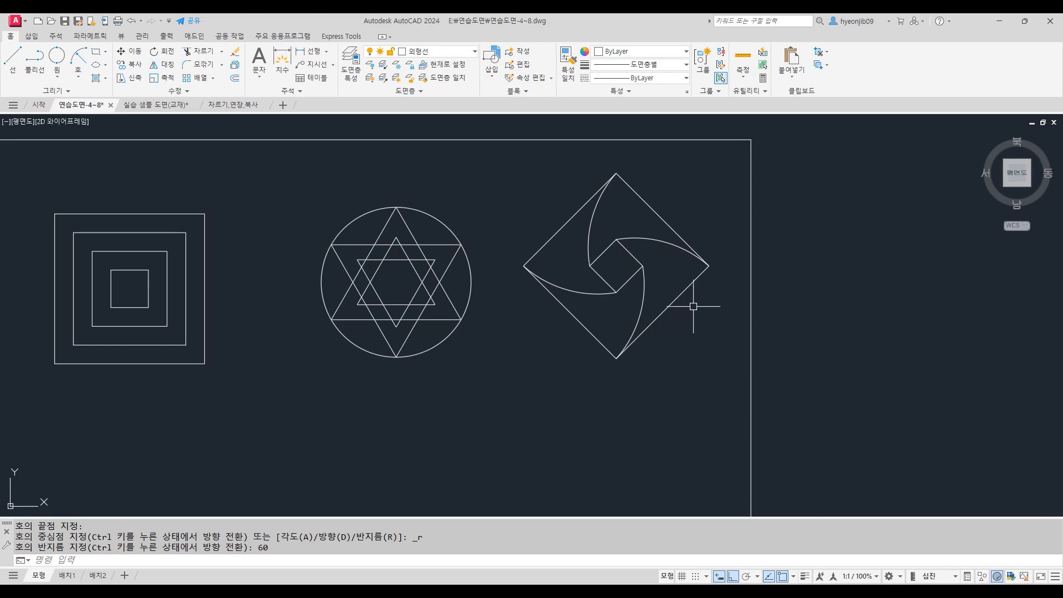
# Step: Divide the arc starting at the outer square's left corner into 5 equal segments
pyautogui.scroll(2, 741, 200)
pyautogui.moveTo(695, 256); pyautogui.dragTo(633, 272, button='middle')
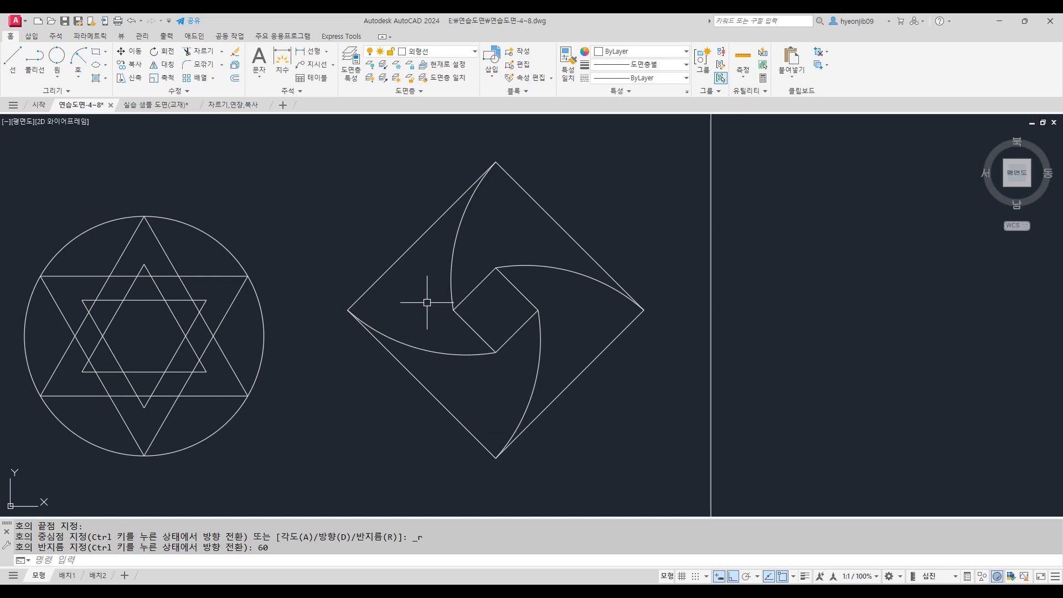
pyautogui.write('DI')
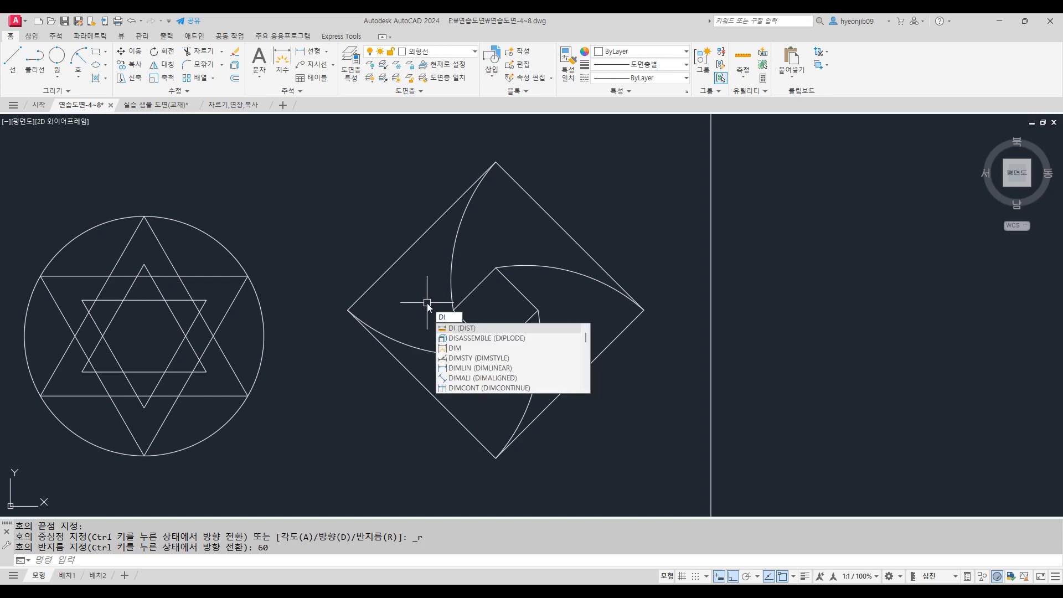
pyautogui.write('V')
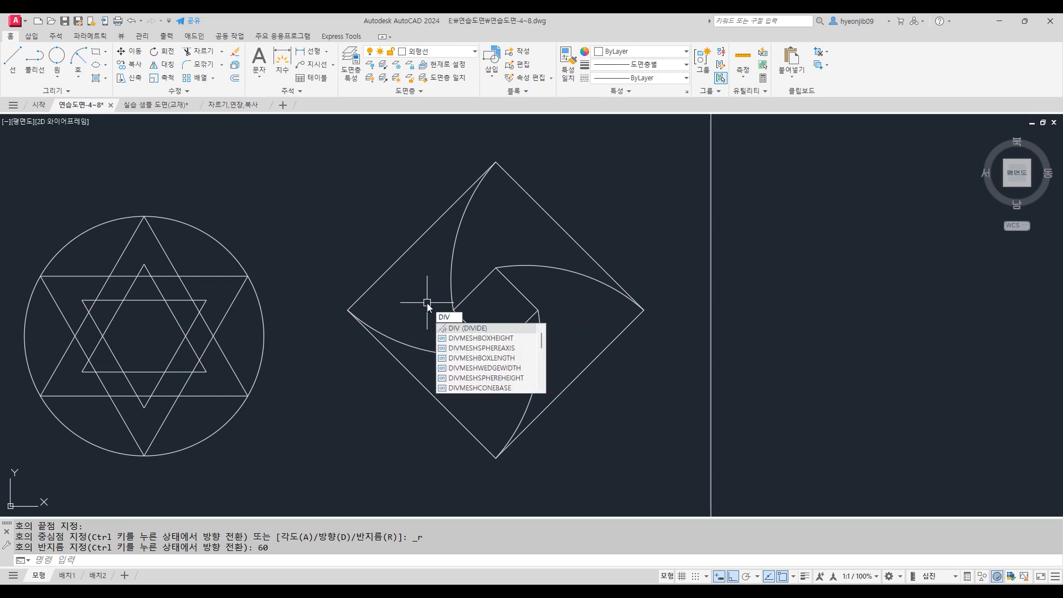
pyautogui.press('Return')
pyautogui.click(461, 355)
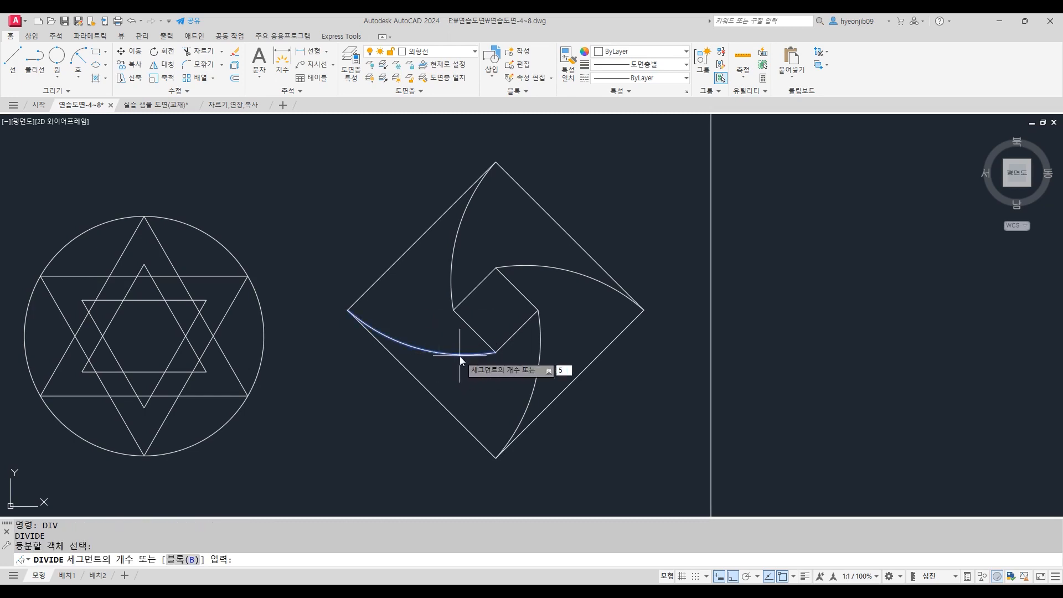
pyautogui.press('Return')
# Step: Divide the arcs starting at the outer square's bottom, right and top corners into 5 equal segments each
pyautogui.press('Return')
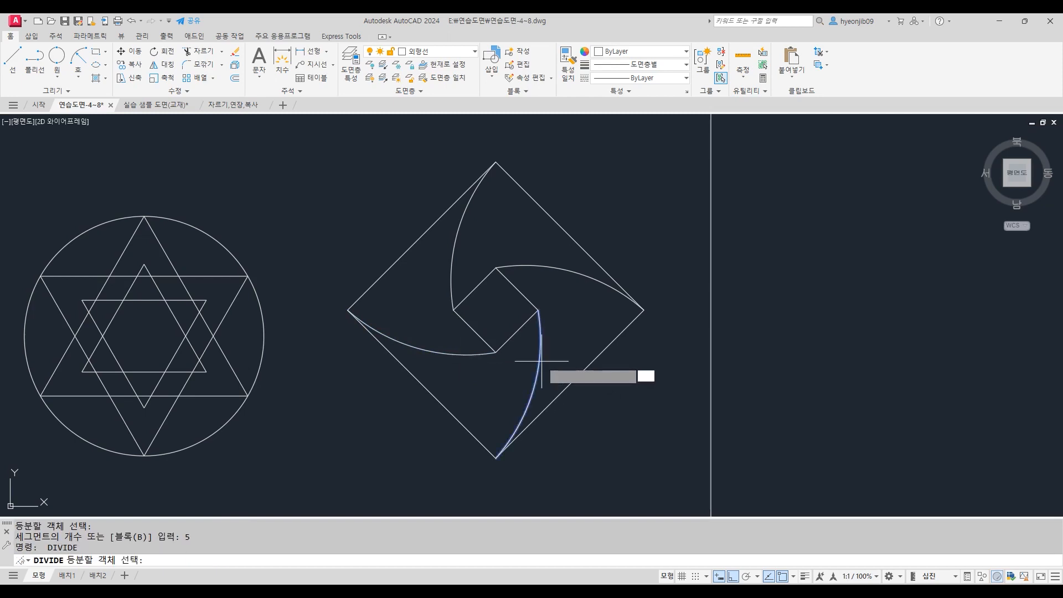
pyautogui.click(542, 361)
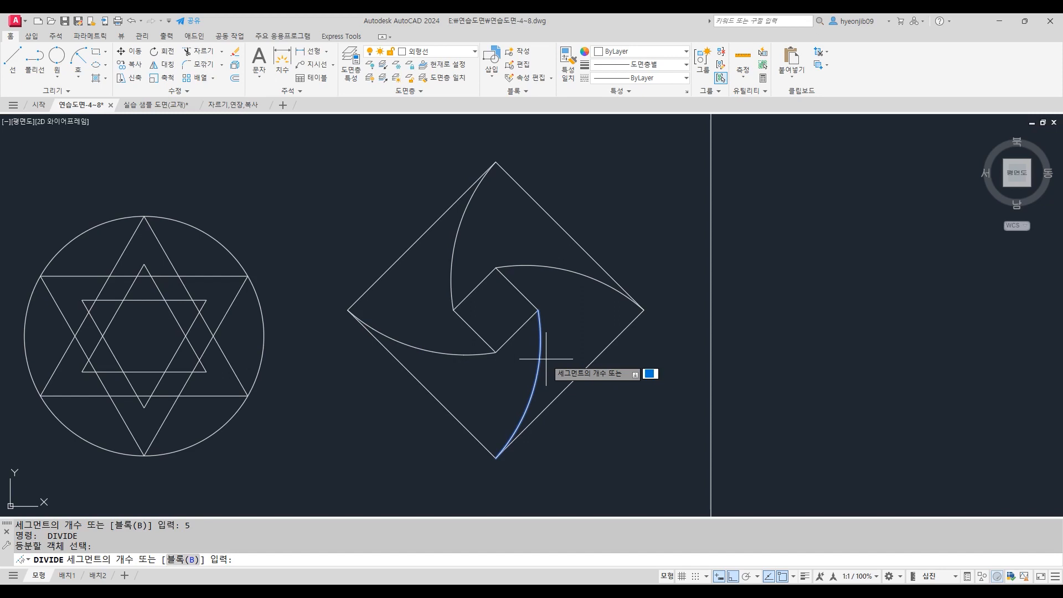
pyautogui.write('5')
pyautogui.press('Return')
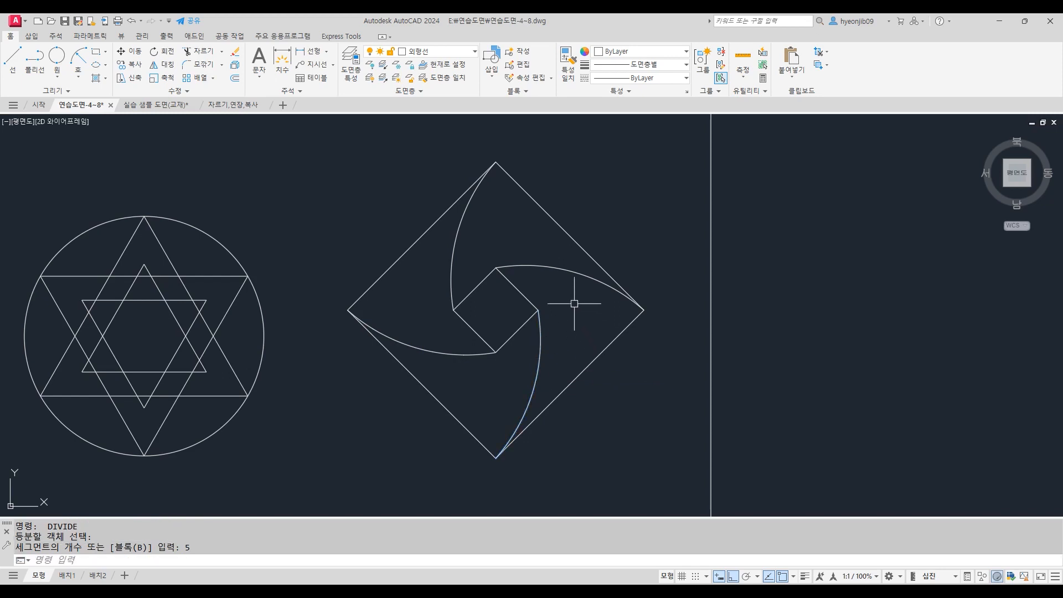
pyautogui.press('Return')
pyautogui.click(550, 264)
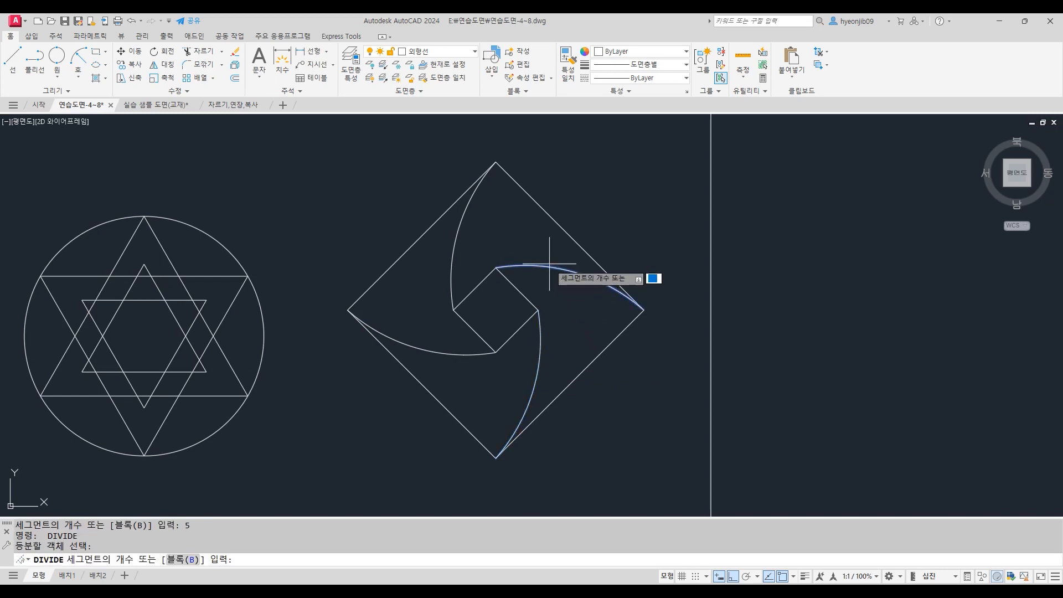
pyautogui.press('Return')
pyautogui.press('Return')
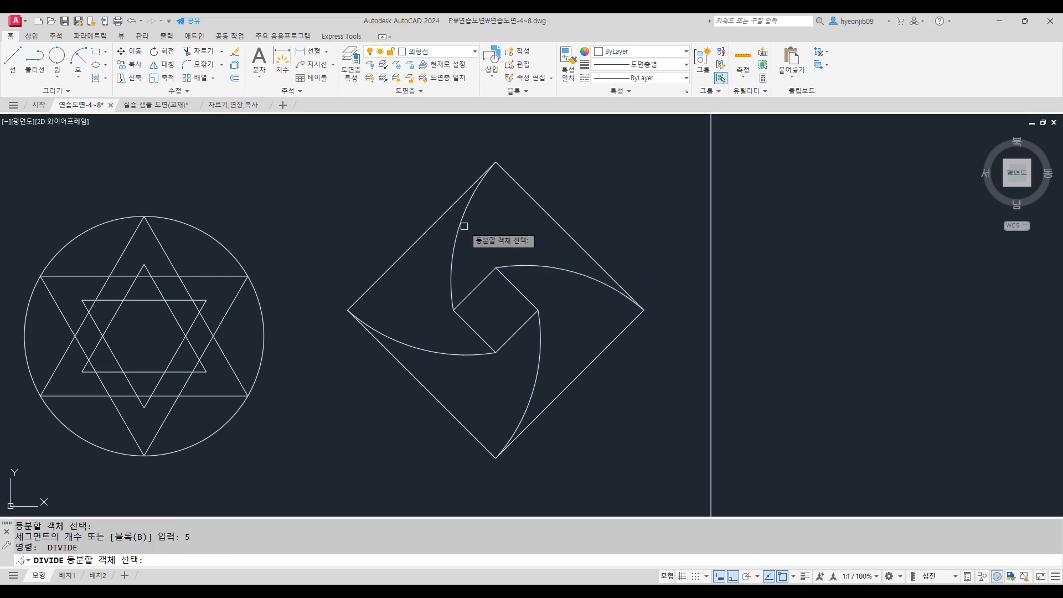
pyautogui.click(464, 221)
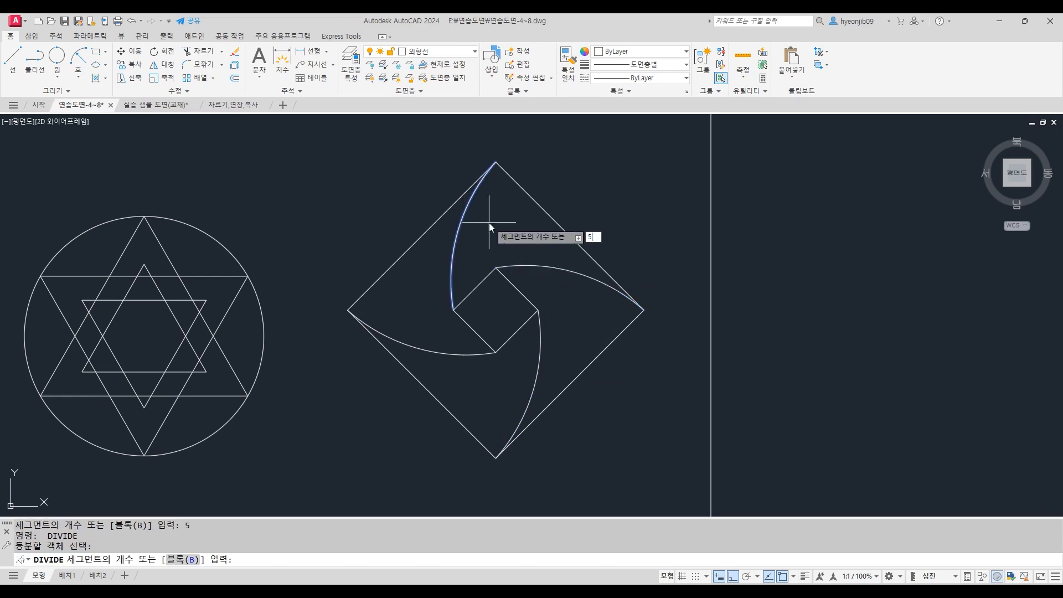
pyautogui.press('Return')
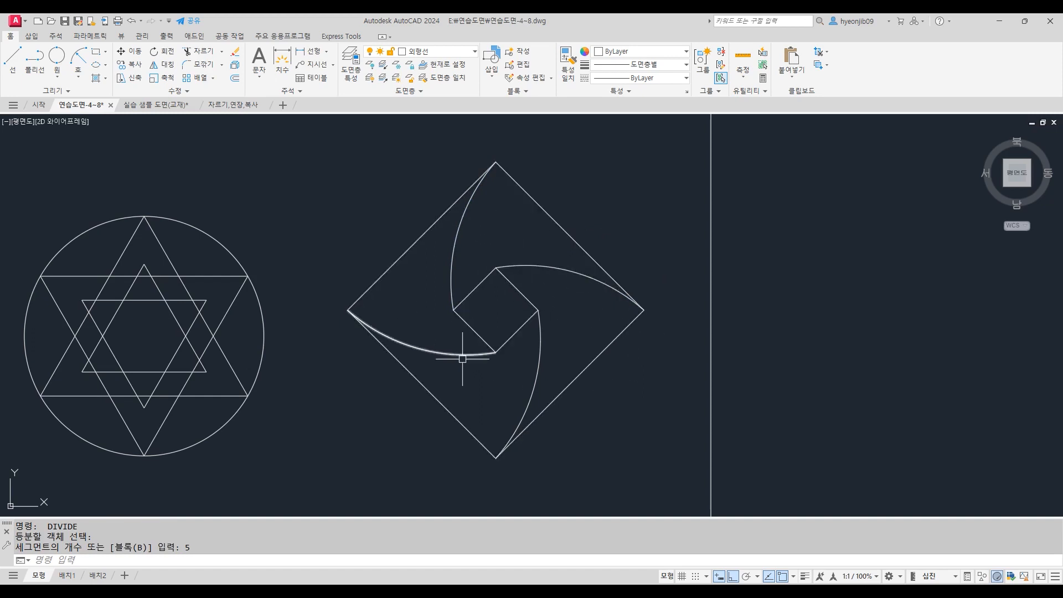
# Step: Set the point style to a circle crossed by an X
pyautogui.click(766, 91)
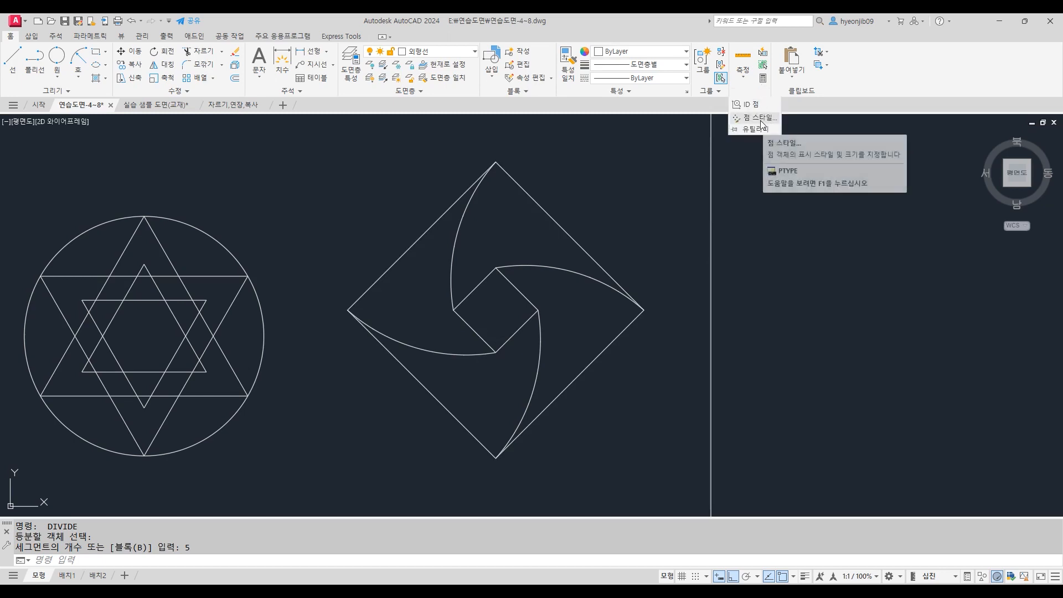
pyautogui.write('pty')
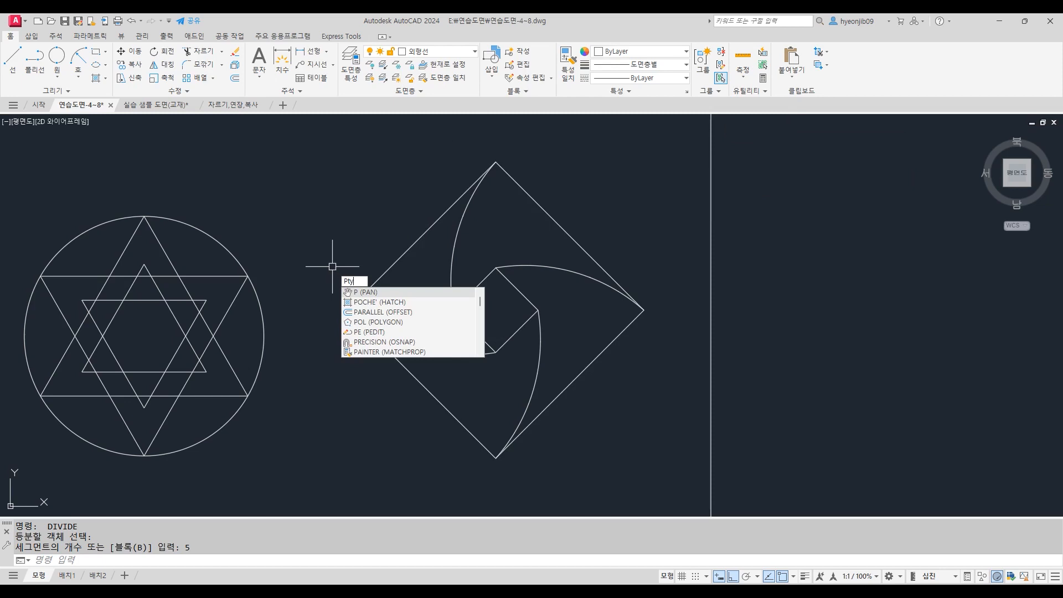
pyautogui.press('Return')
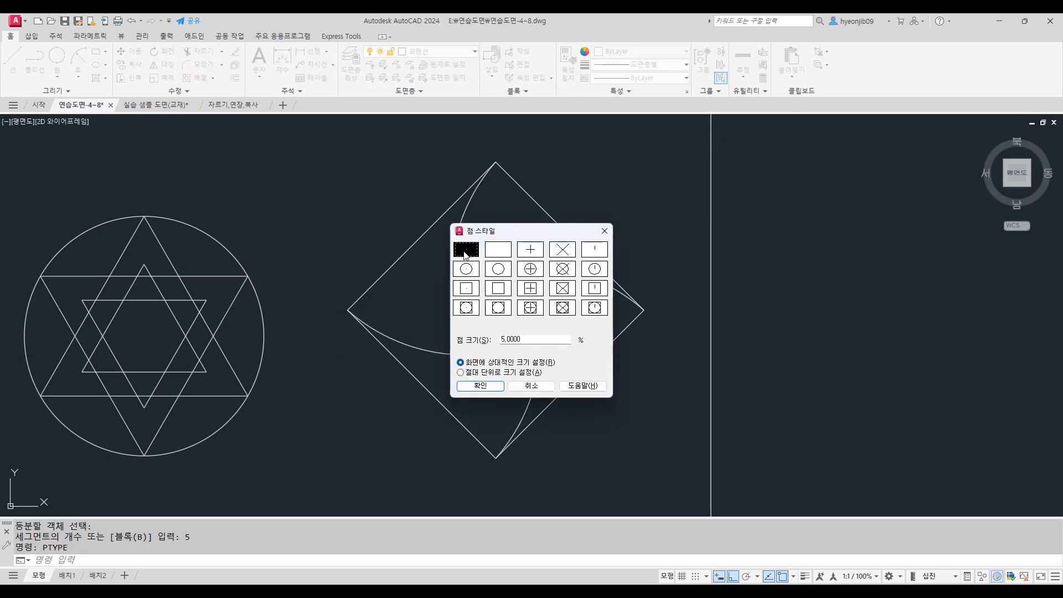
pyautogui.click(563, 251)
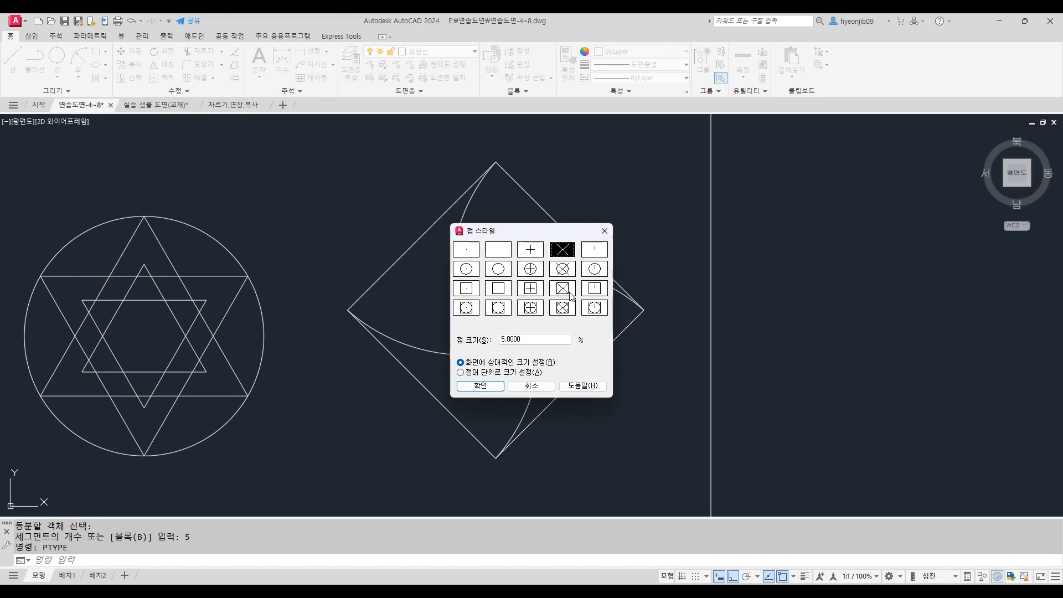
pyautogui.click(563, 269)
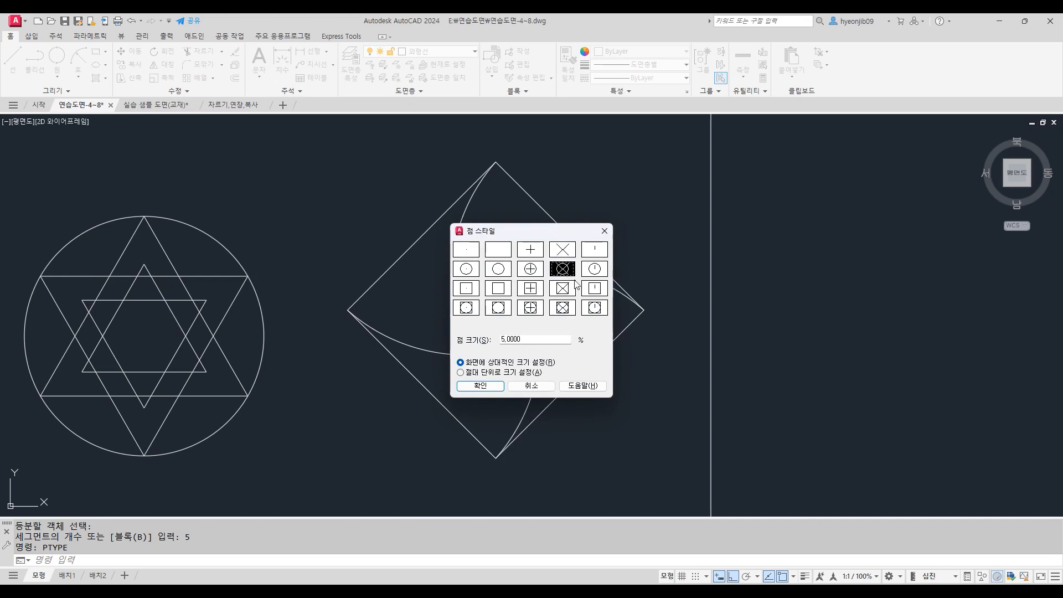
pyautogui.click(486, 387)
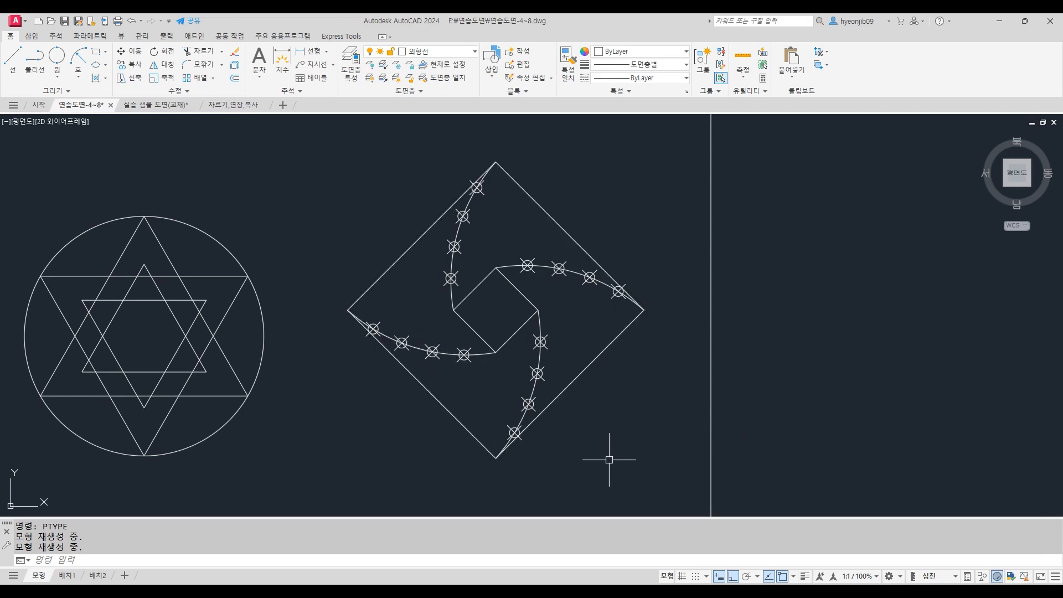
# Step: Draw a line from the top arc's outermost division point to the left arc's outermost division point
pyautogui.write('L')
pyautogui.press('Return')
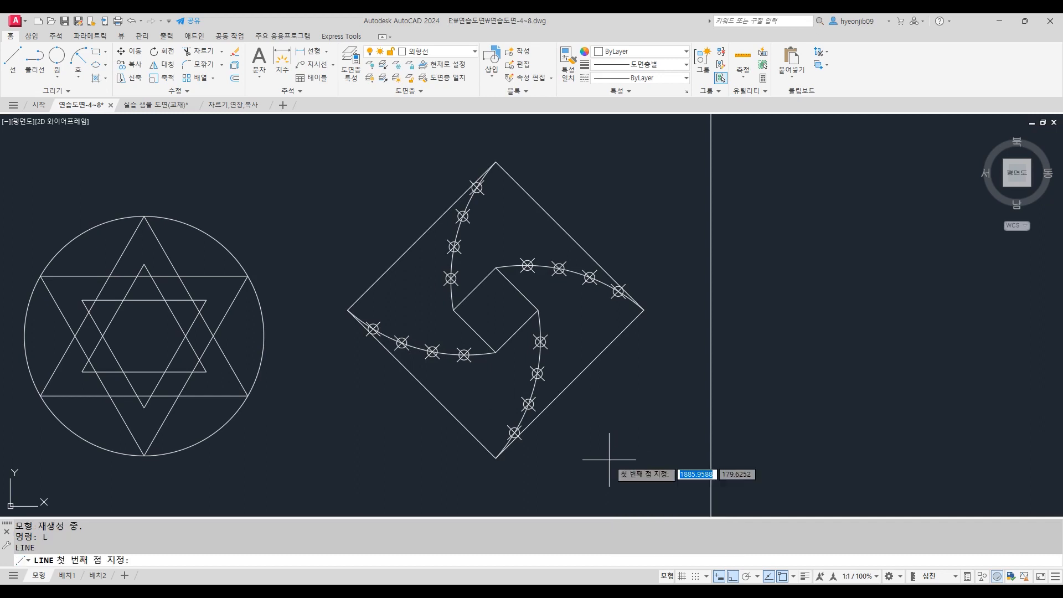
pyautogui.click(477, 187)
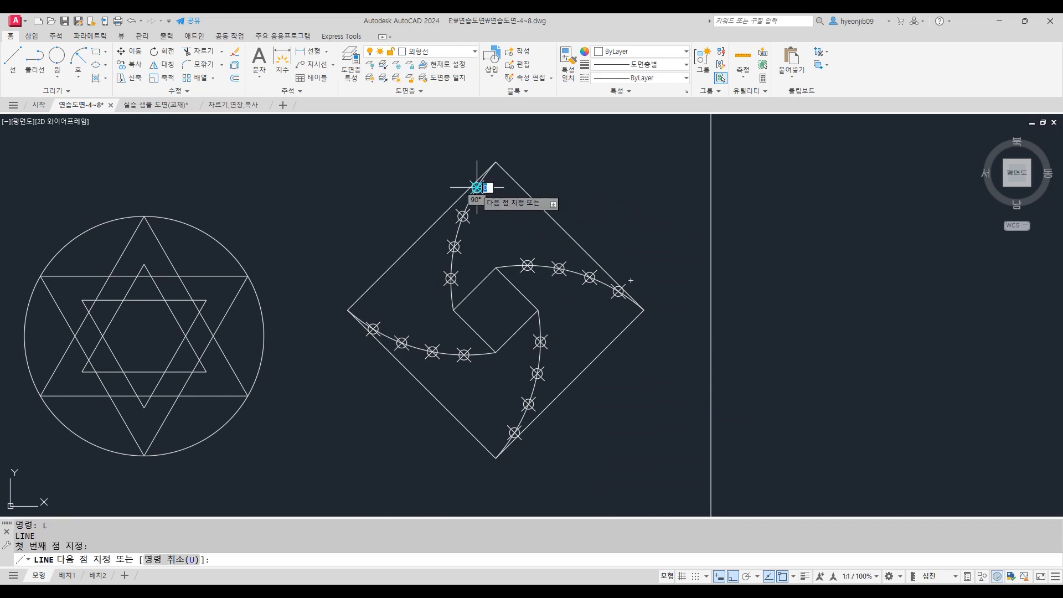
pyautogui.click(373, 328)
pyautogui.press('Return')
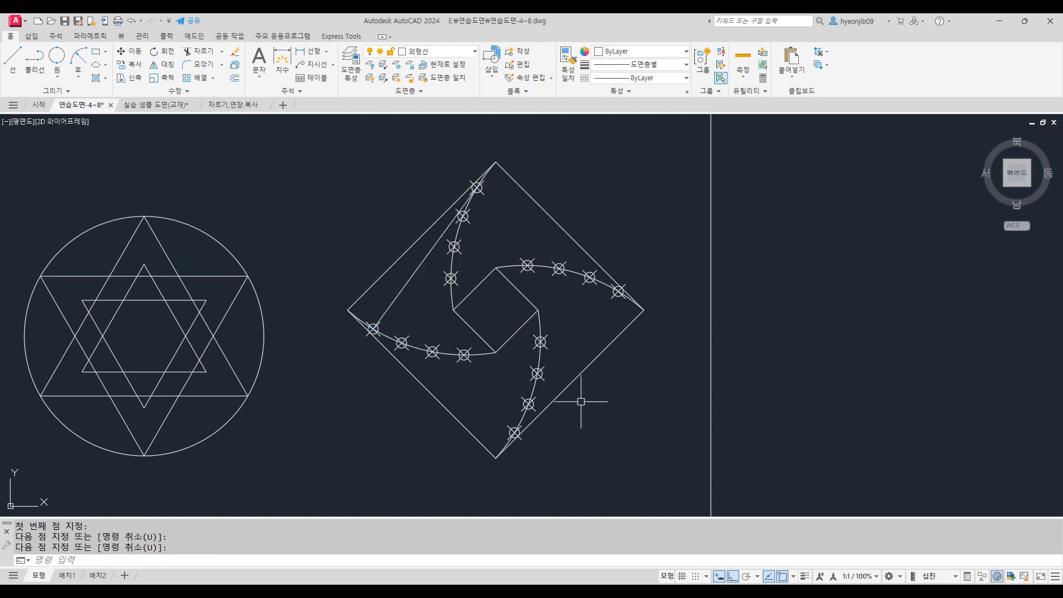
# Step: Draw lines joining the second and third division points, counted from the outer corners, of the top and left arcs
pyautogui.click(794, 578)
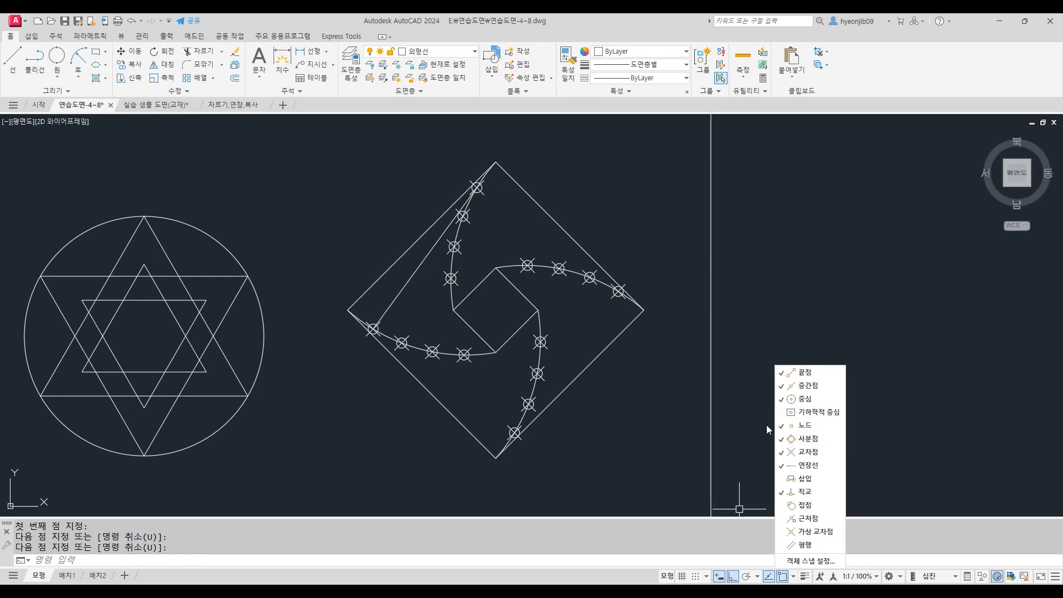
pyautogui.click(425, 313)
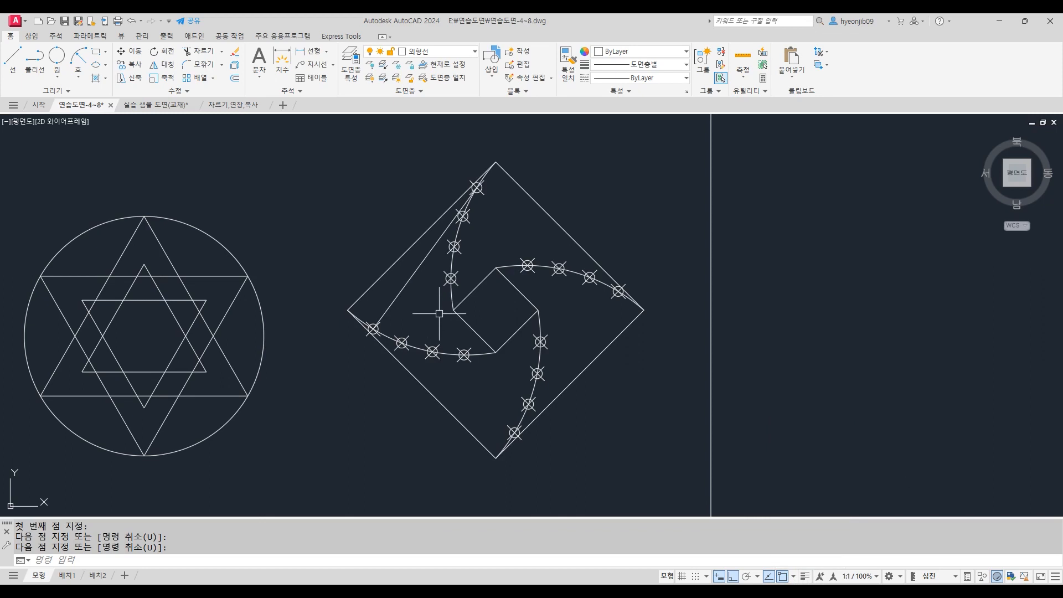
pyautogui.press('Return')
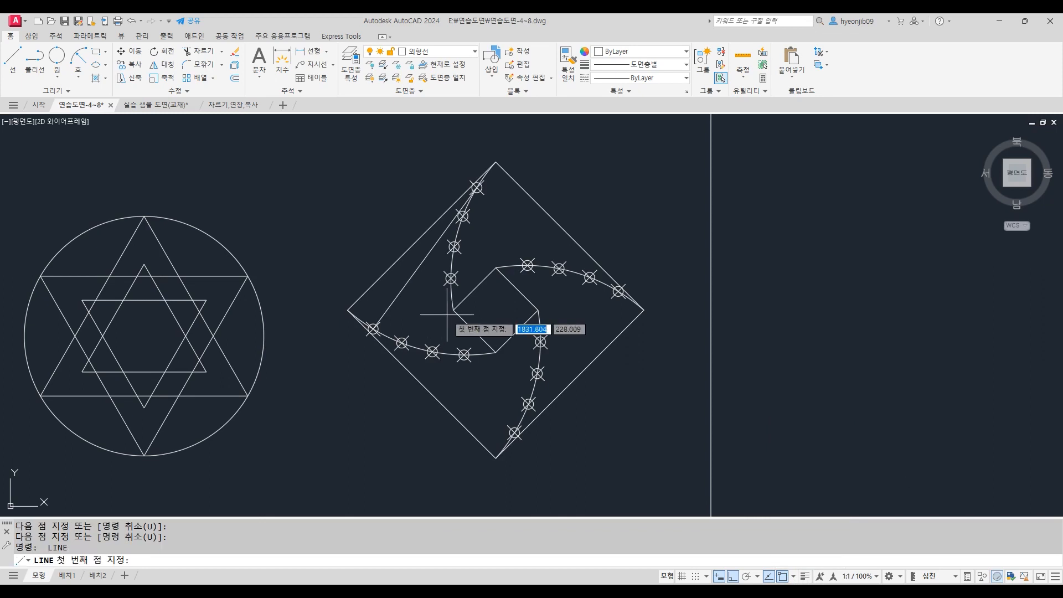
pyautogui.click(463, 216)
pyautogui.click(401, 343)
pyautogui.press('Return')
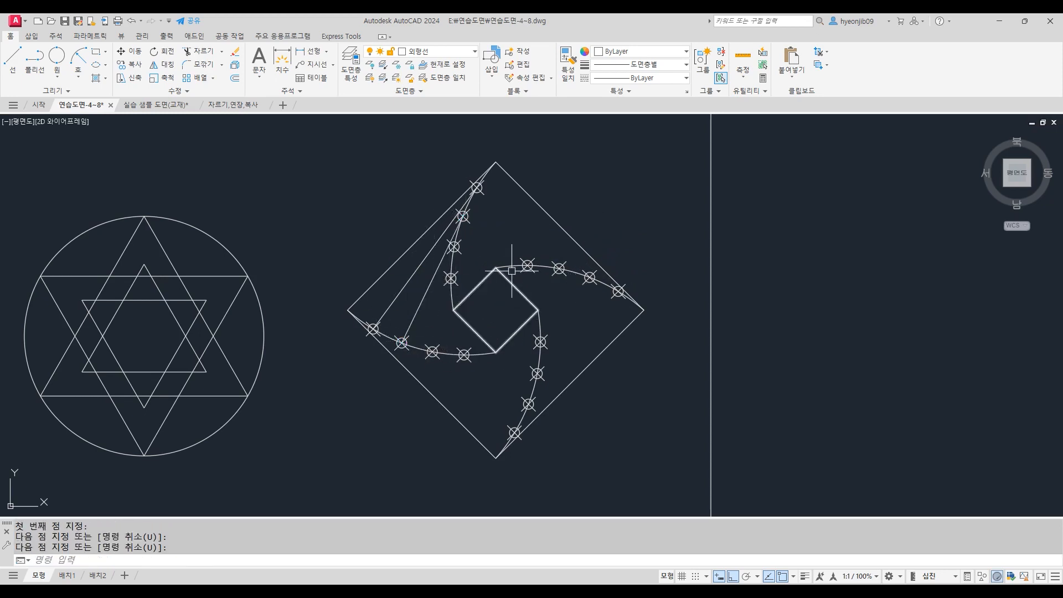
pyautogui.press('Return')
pyautogui.click(454, 246)
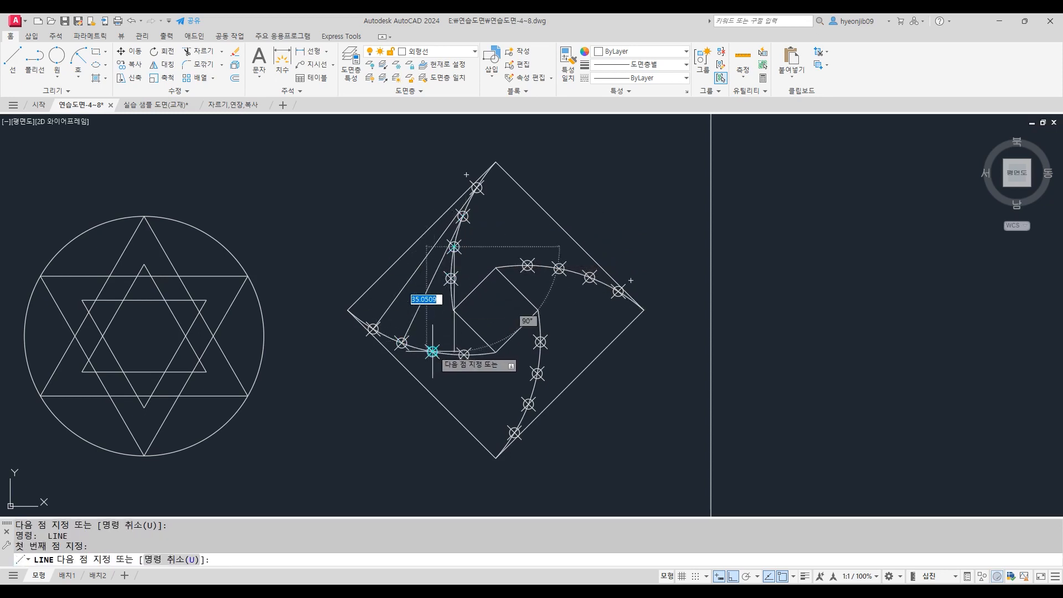
pyautogui.click(433, 351)
pyautogui.press('Return')
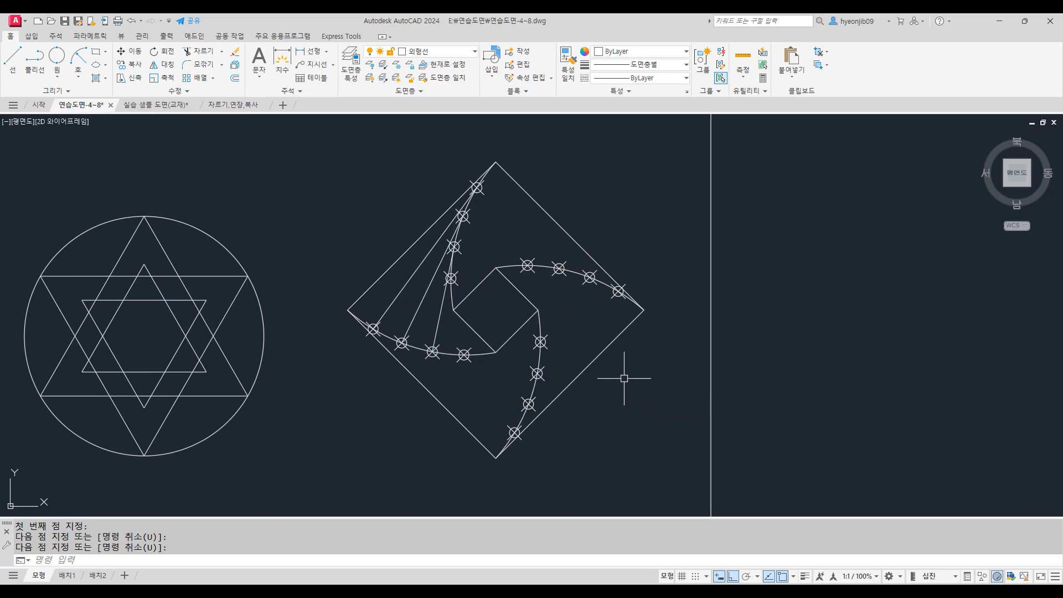
# Step: Draw three lines joining the outer three division points of the bottom arc to the matching points of the right arc
pyautogui.press('Return')
pyautogui.click(515, 432)
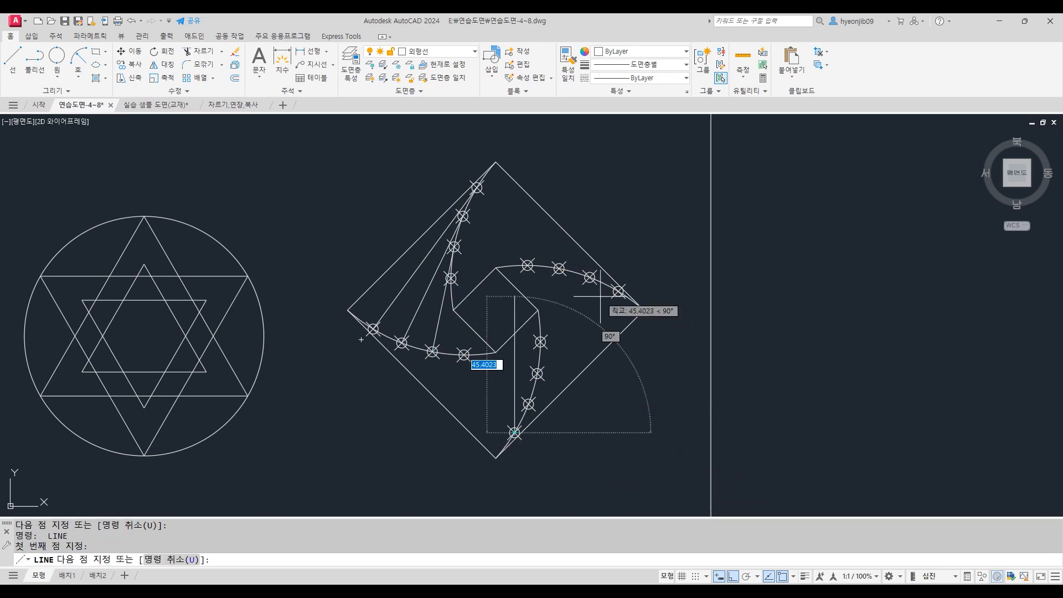
pyautogui.click(619, 291)
pyautogui.press('Return')
pyautogui.press('Return')
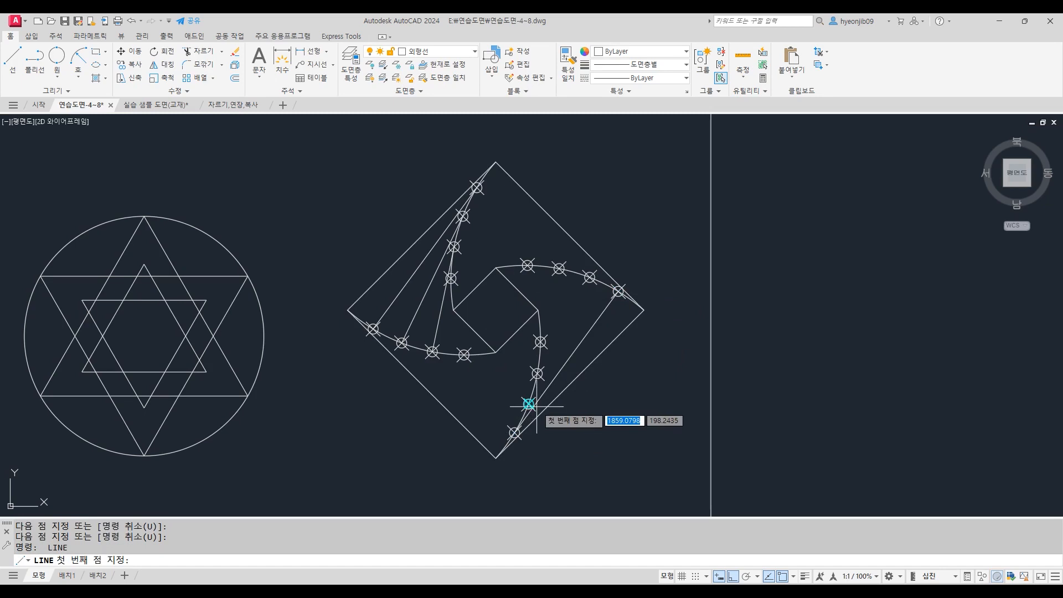
pyautogui.click(529, 404)
pyautogui.click(590, 277)
pyautogui.press('Return')
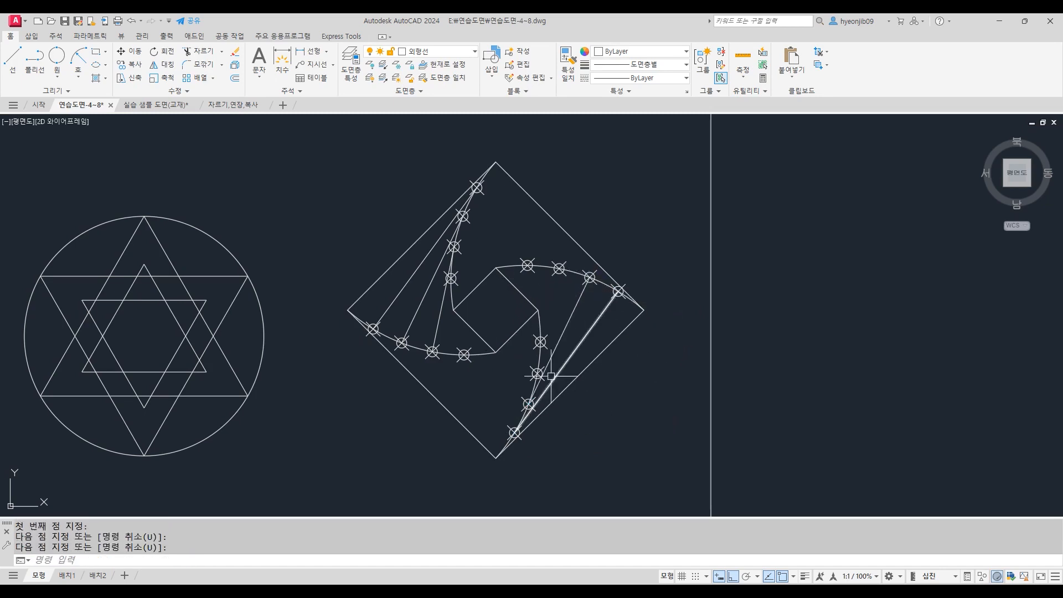
pyautogui.press('Return')
pyautogui.click(538, 374)
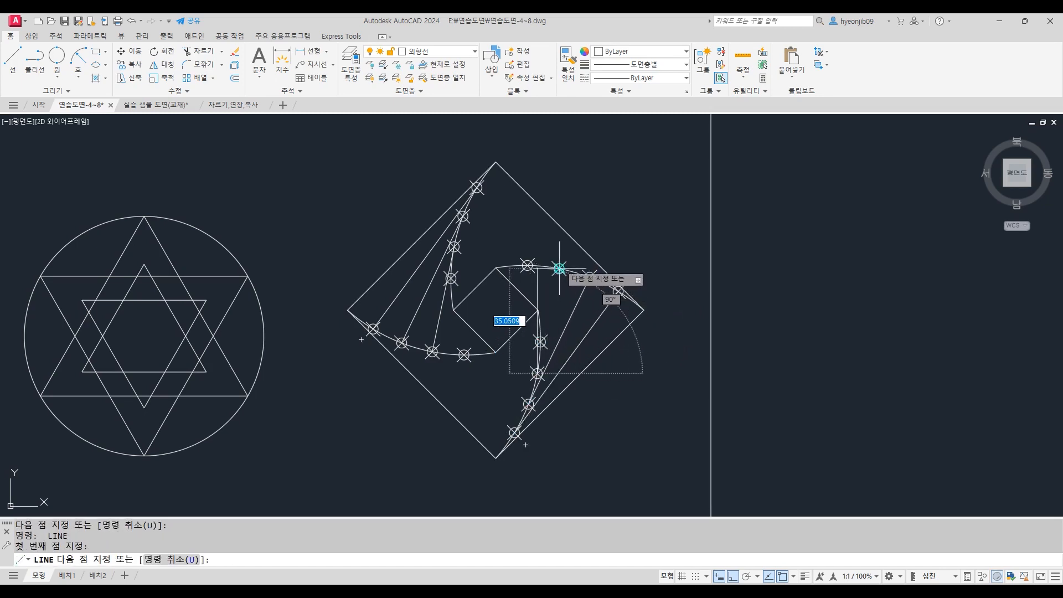
pyautogui.click(559, 269)
pyautogui.press('Return')
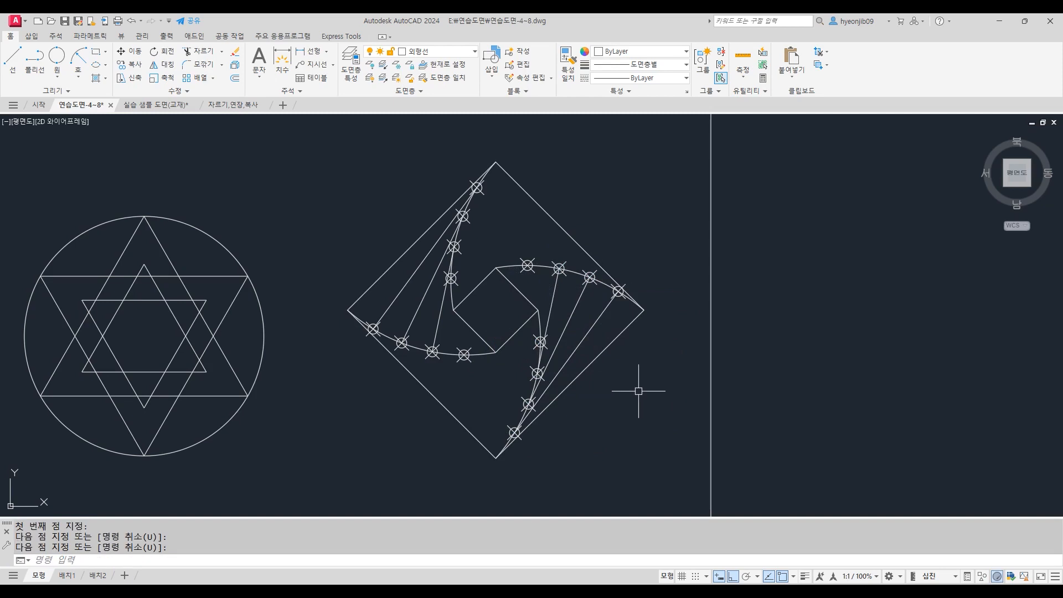
# Step: Set the point style back to the plain dot
pyautogui.click(760, 91)
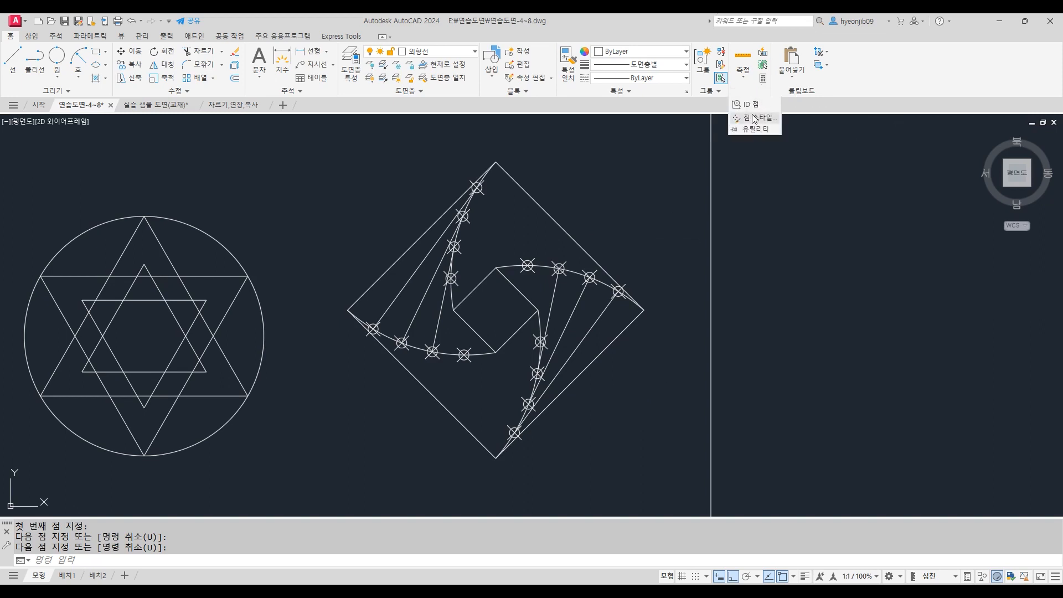
pyautogui.click(752, 117)
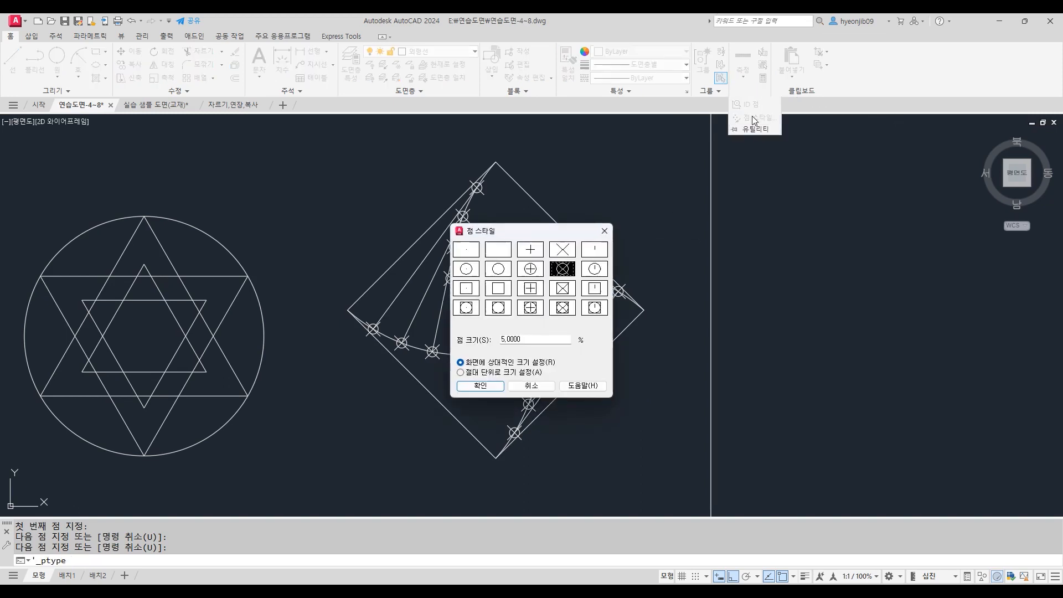
pyautogui.click(466, 252)
pyautogui.click(497, 383)
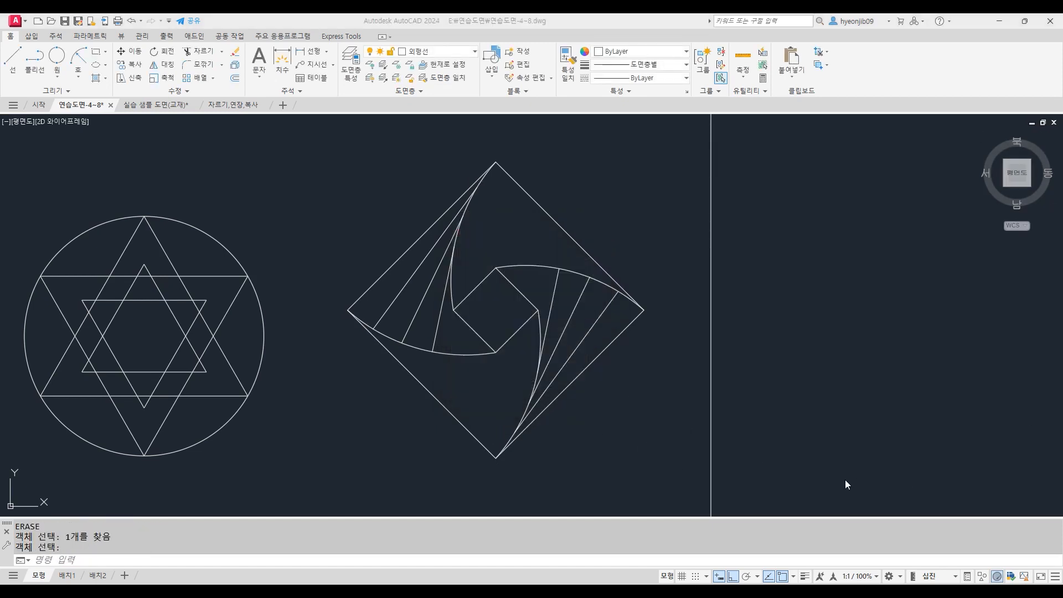
# Step: Draw an 80 by 80 square with rotation angle 0 in the empty area beyond the vertical dividing line
pyautogui.moveTo(311, 363); pyautogui.dragTo(660, 171, button='middle')
pyautogui.scroll(-2, 719, 215)
pyautogui.moveTo(511, 333)
pyautogui.mouseDown(button='middle')
pyautogui.moveTo(565, 297)
pyautogui.moveTo(620, 206)
pyautogui.moveTo(601, 226)
pyautogui.mouseUp(button='middle')
pyautogui.scroll(2, 601, 226)
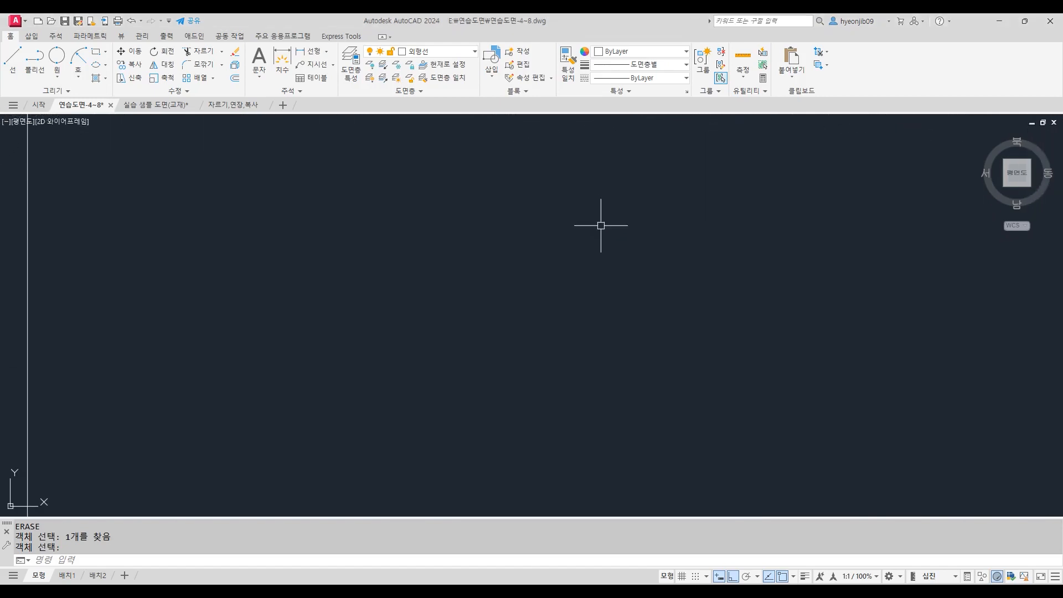
pyautogui.write('c')
pyautogui.press('Return')
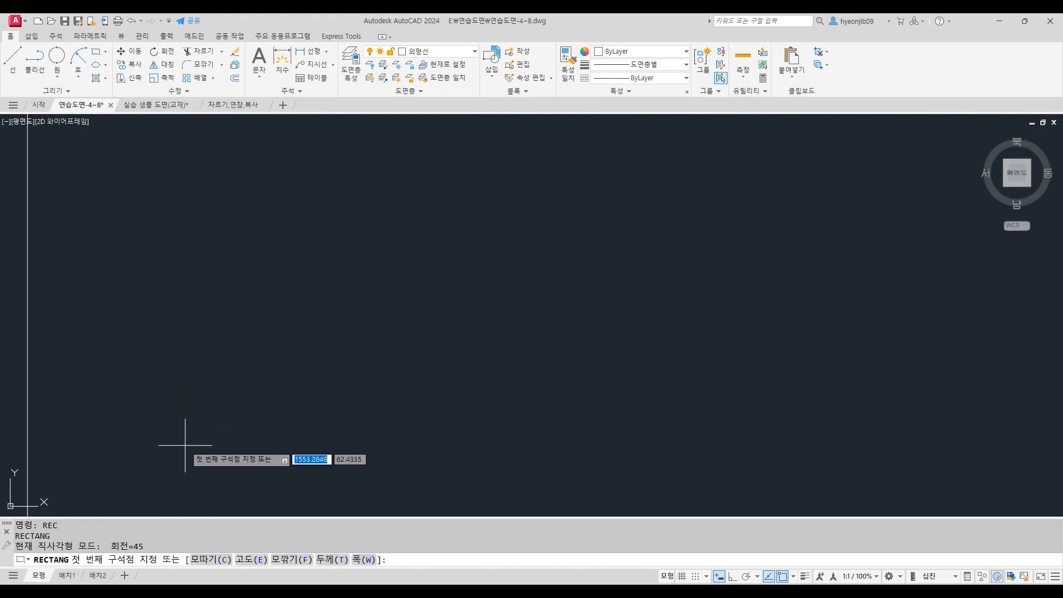
pyautogui.click(181, 443)
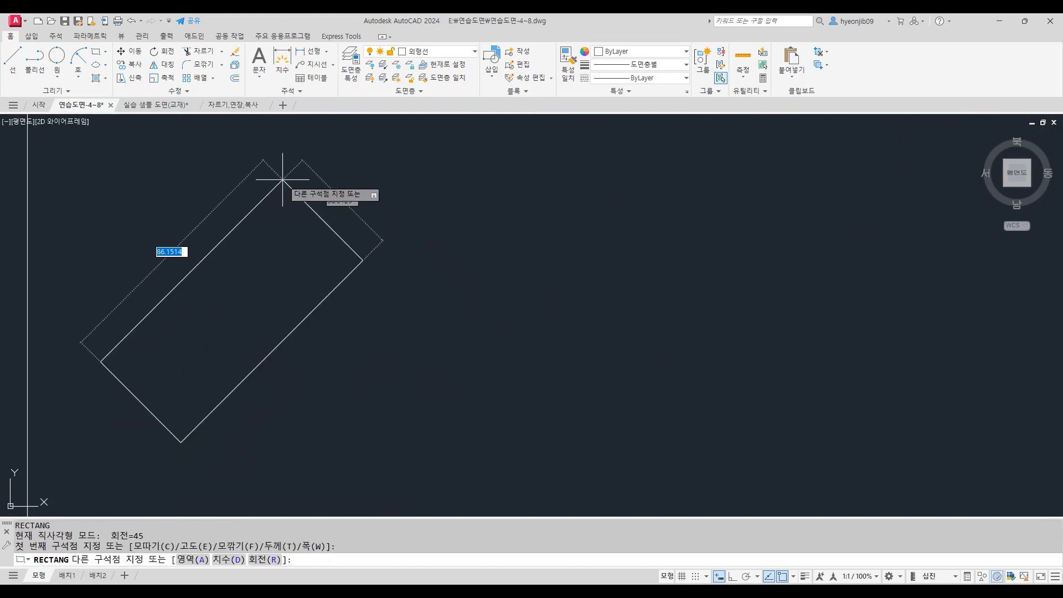
pyautogui.click(266, 560)
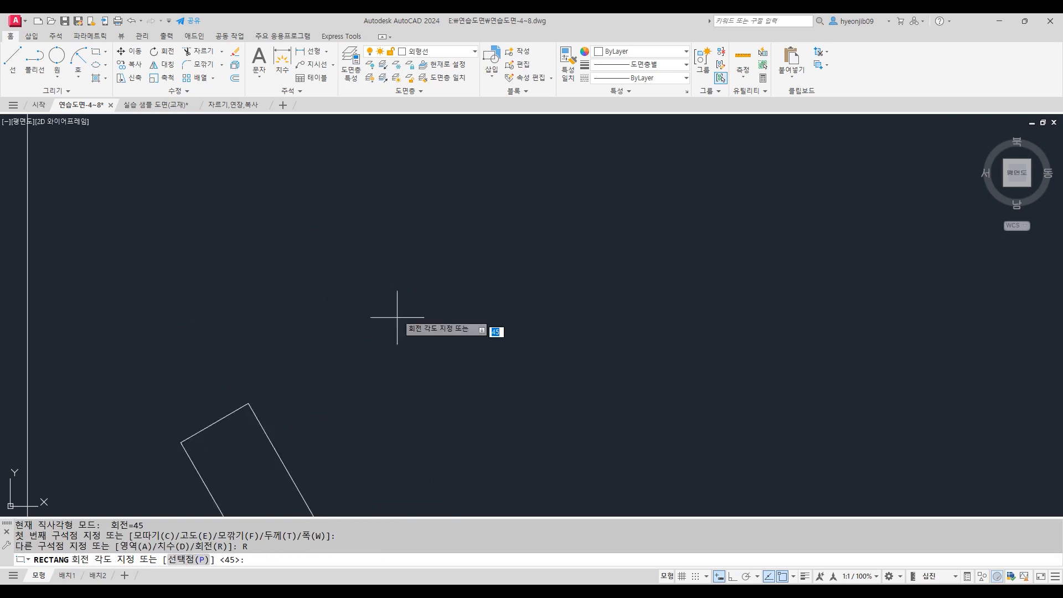
pyautogui.press('Return')
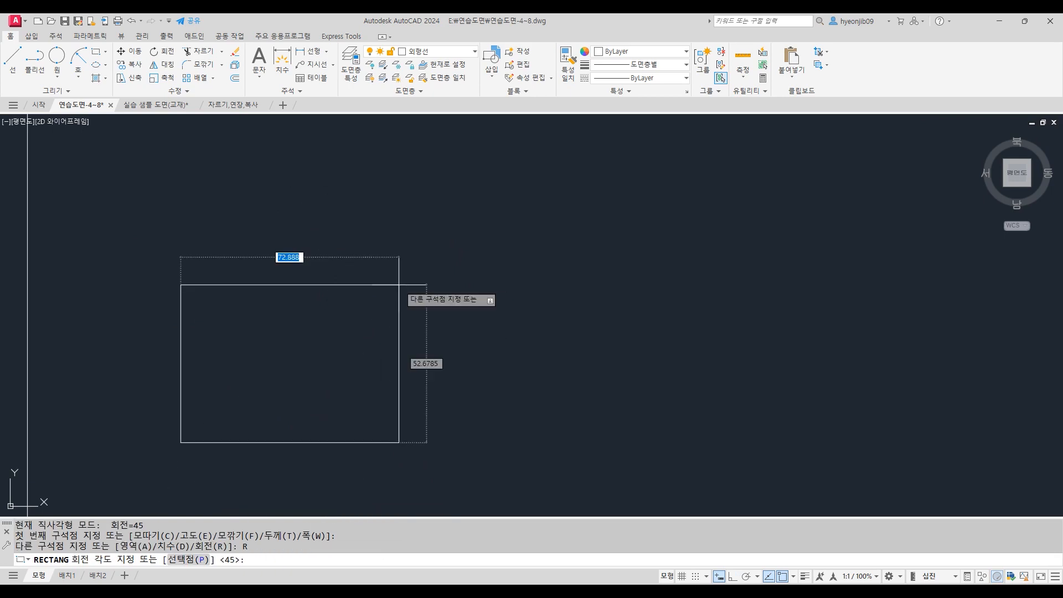
pyautogui.write('80')
pyautogui.press('Tab')
pyautogui.write('80')
pyautogui.press('Return')
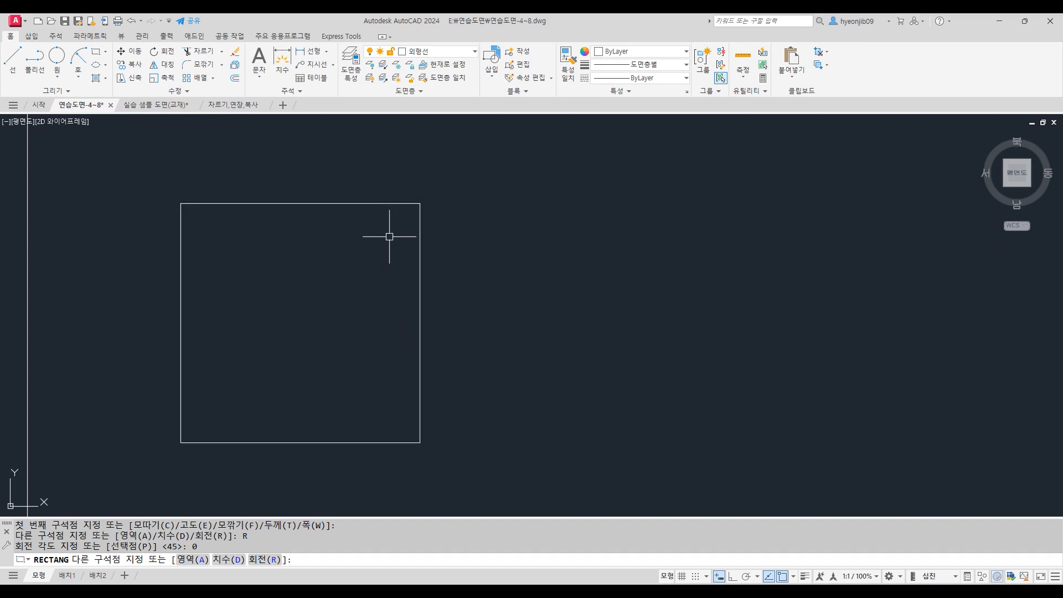
# Step: Draw both diagonals of the 80 by 80 square between its opposite corners, with ortho mode off
pyautogui.write('L')
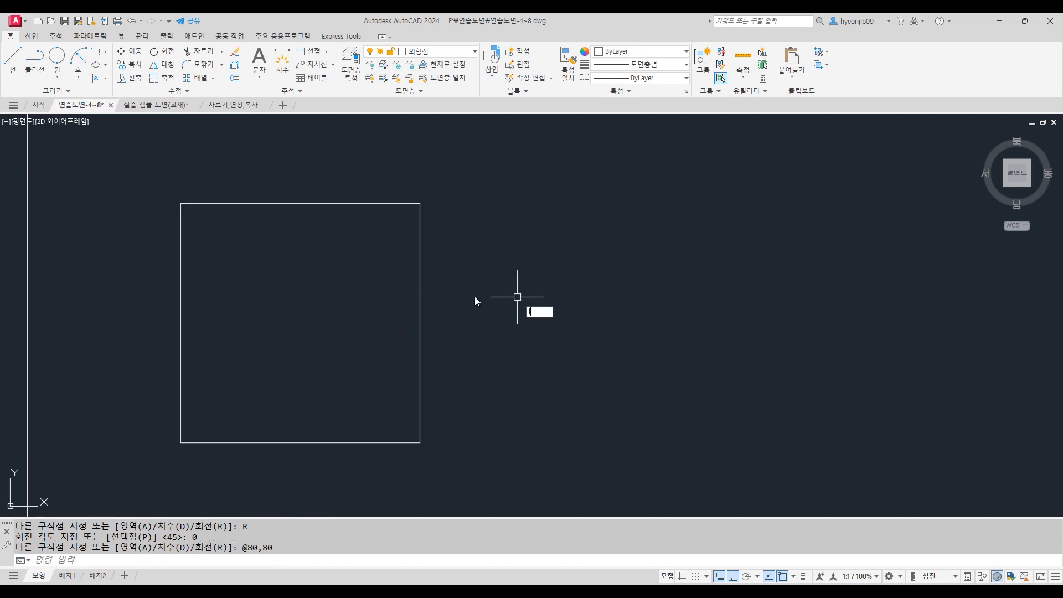
pyautogui.press('Return')
pyautogui.click(419, 441)
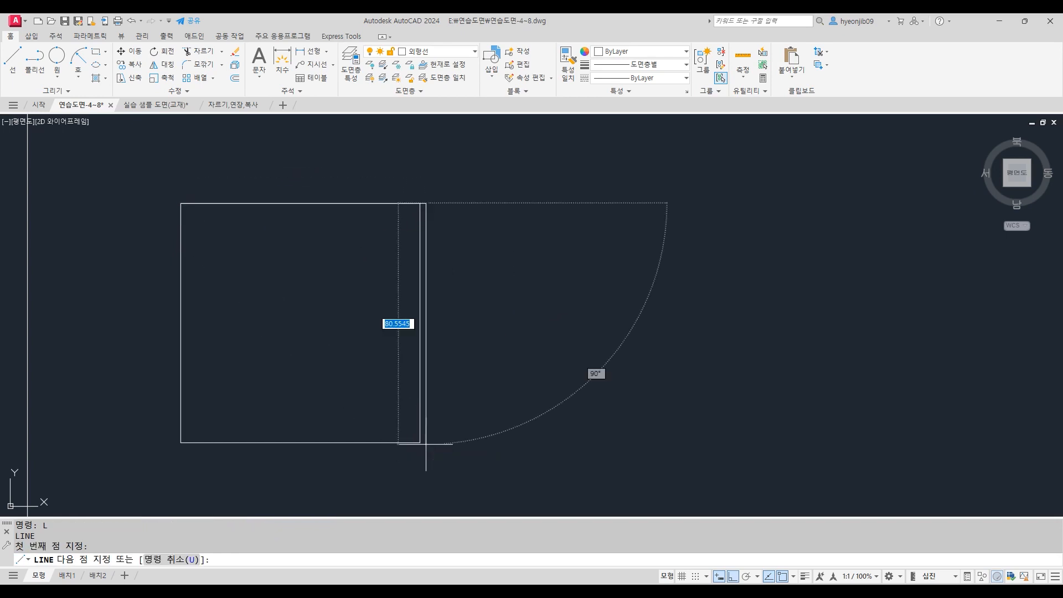
pyautogui.hotkey('ctrl', 'z')
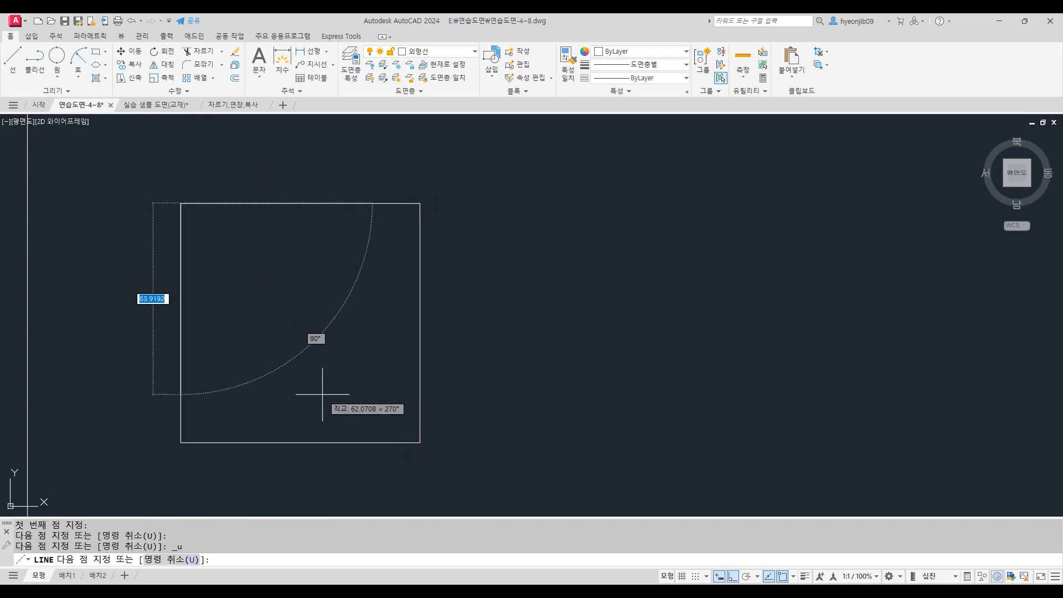
pyautogui.press('F8')
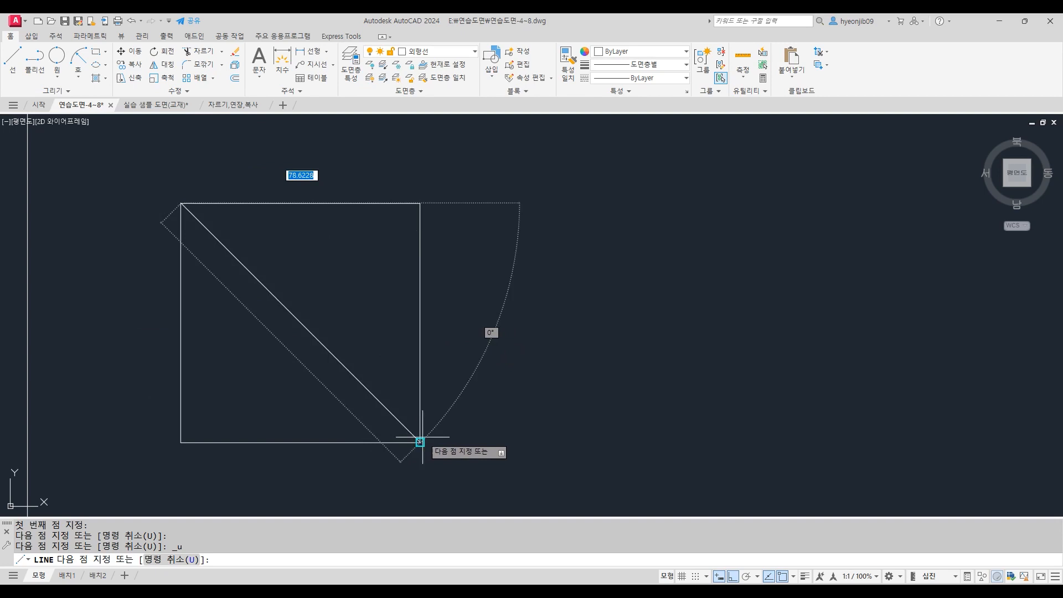
pyautogui.click(420, 442)
pyautogui.press('Return')
pyautogui.press('Return')
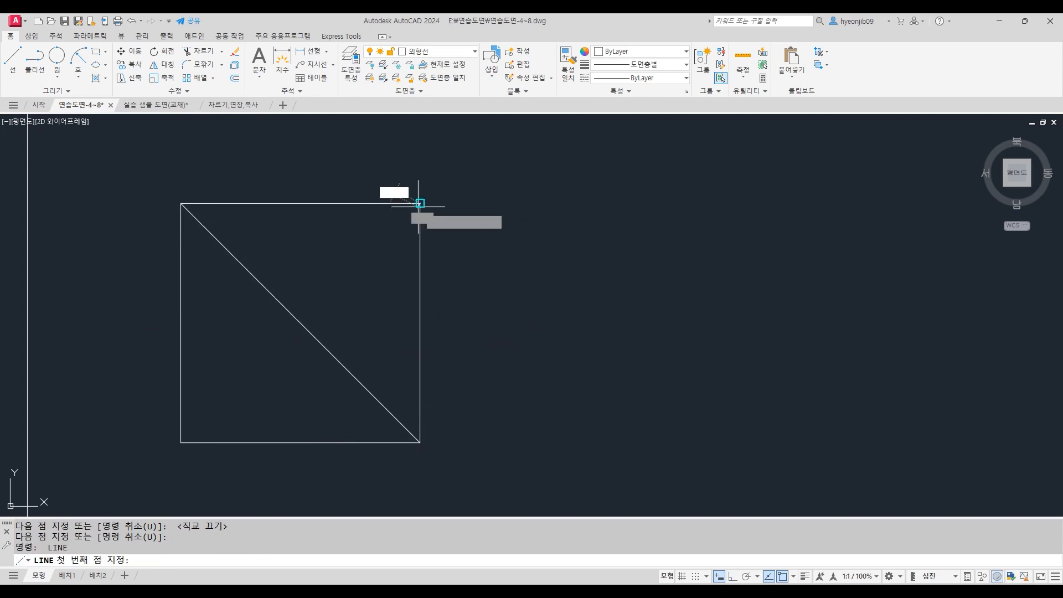
pyautogui.click(420, 203)
pyautogui.click(181, 442)
pyautogui.press('Return')
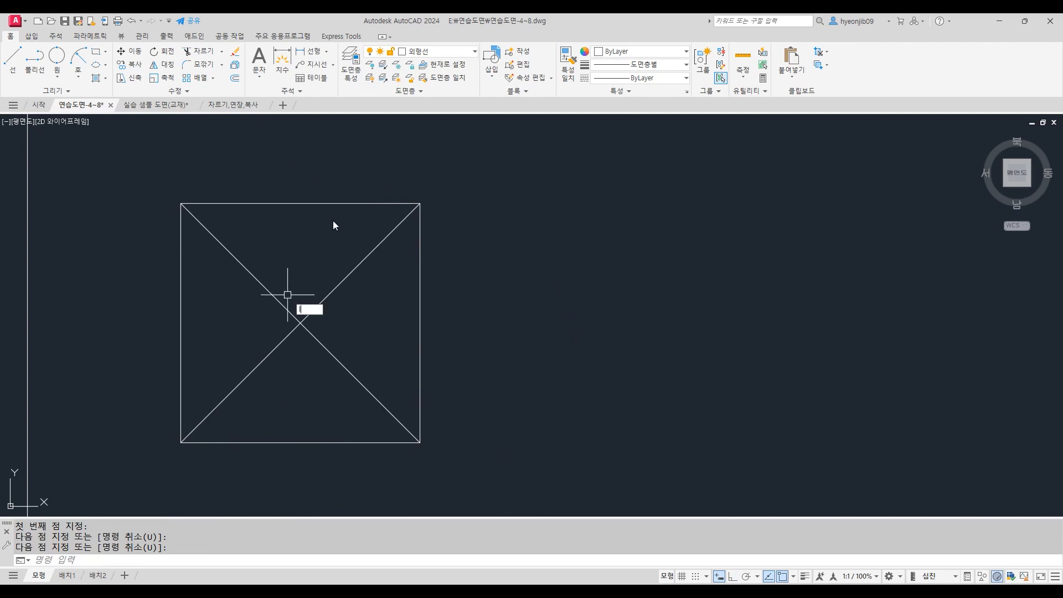
# Step: Draw the square's vertical and horizontal centre lines between the midpoints of its opposite edges
pyautogui.write('L')
pyautogui.press('Return')
pyautogui.click(301, 203)
pyautogui.click(301, 441)
pyautogui.press('Return')
pyautogui.press('Return')
pyautogui.click(181, 323)
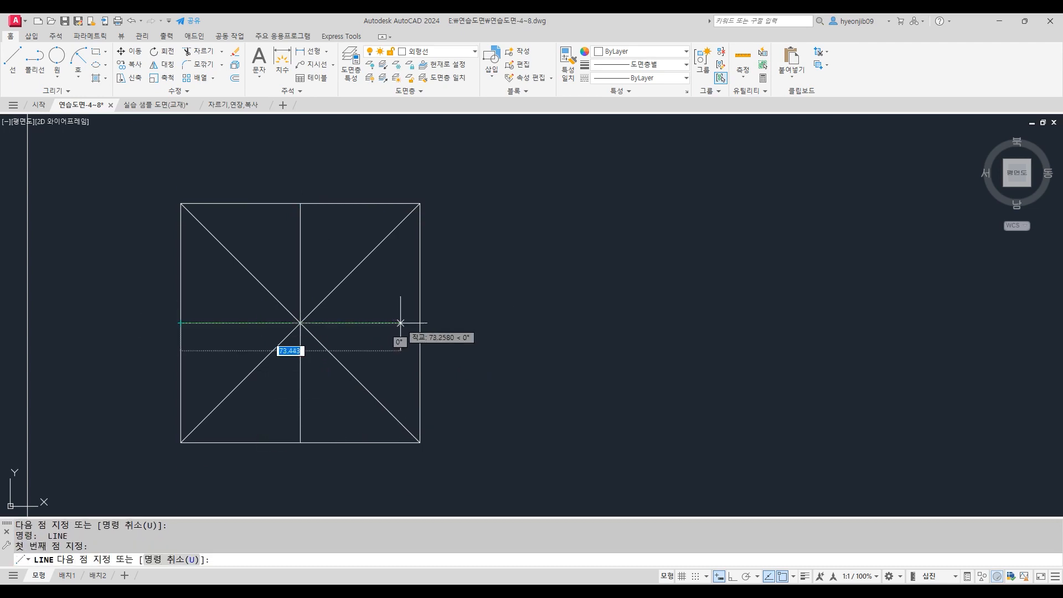
pyautogui.click(421, 323)
pyautogui.press('Return')
# Step: Offset the outer square inward by 20
pyautogui.write('o')
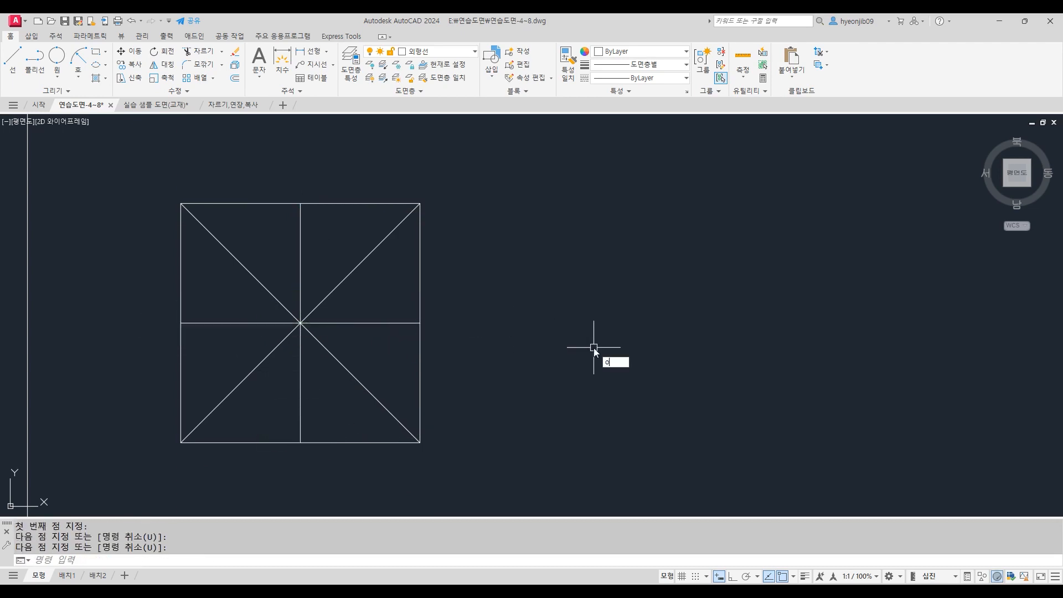
pyautogui.press('Return')
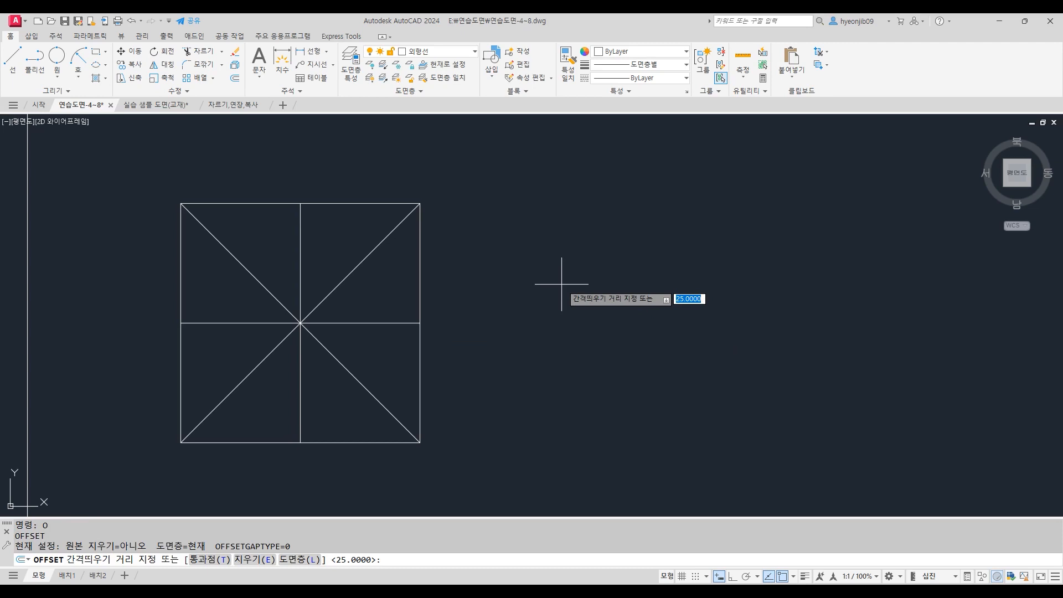
pyautogui.write('20')
pyautogui.press('Return')
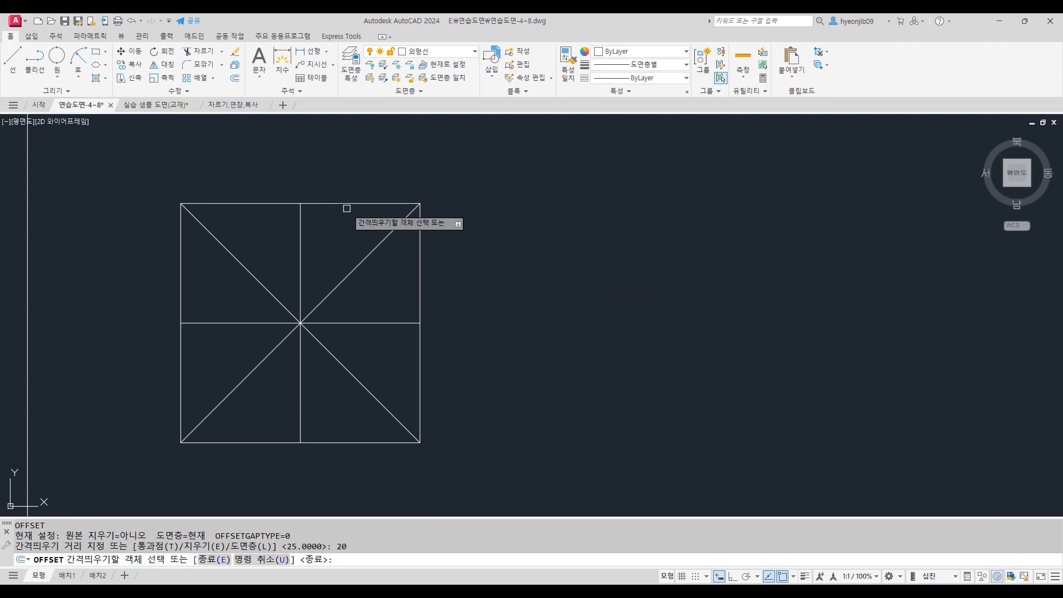
pyautogui.click(350, 203)
pyautogui.click(334, 238)
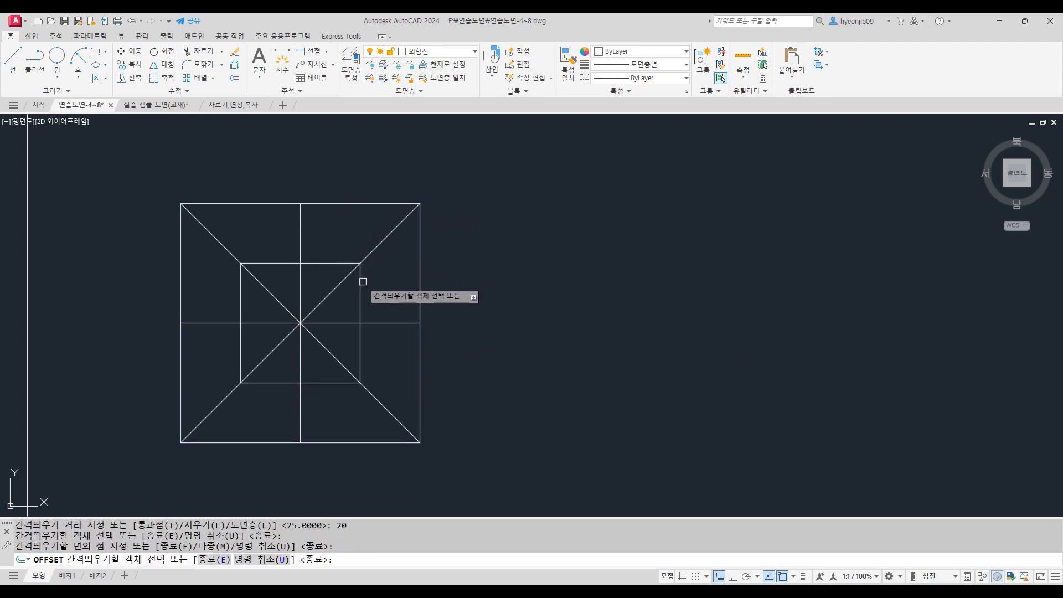
pyautogui.press('Return')
# Step: Offset the inner square inward by 10
pyautogui.write('o')
pyautogui.press('Return')
pyautogui.write('1')
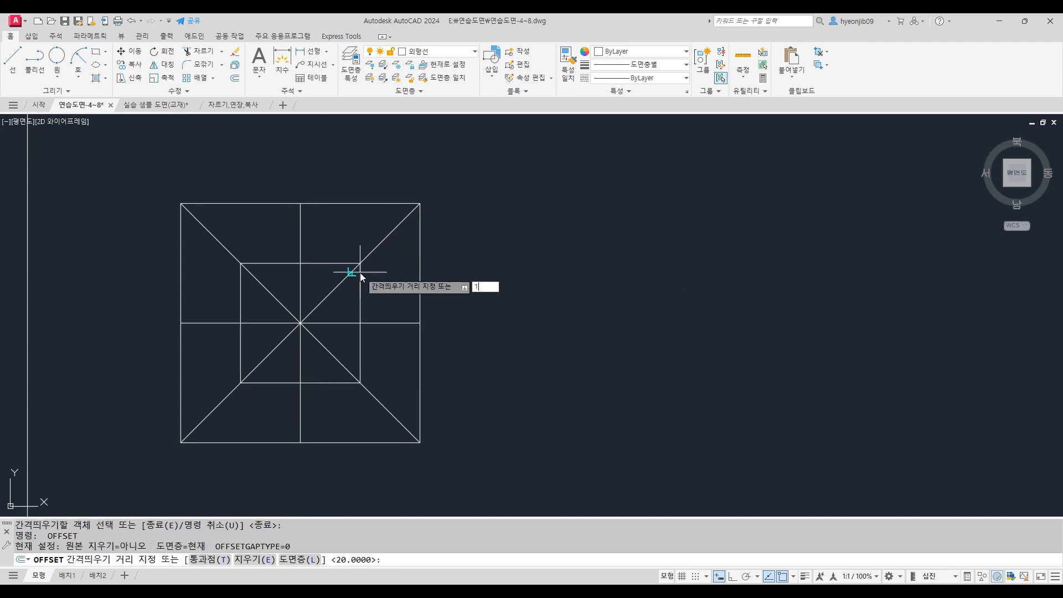
pyautogui.write('0')
pyautogui.press('Return')
pyautogui.click(319, 264)
pyautogui.click(318, 269)
pyautogui.press('Return')
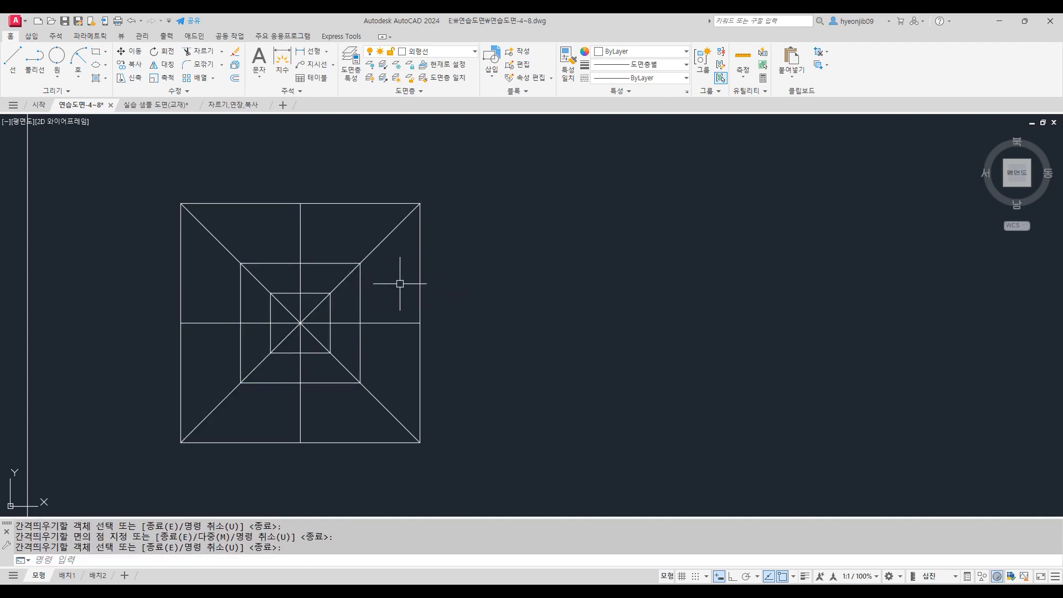
# Step: Draw a diamond of four lines connecting the midpoints of the outer square's sides
pyautogui.write('l')
pyautogui.press('Return')
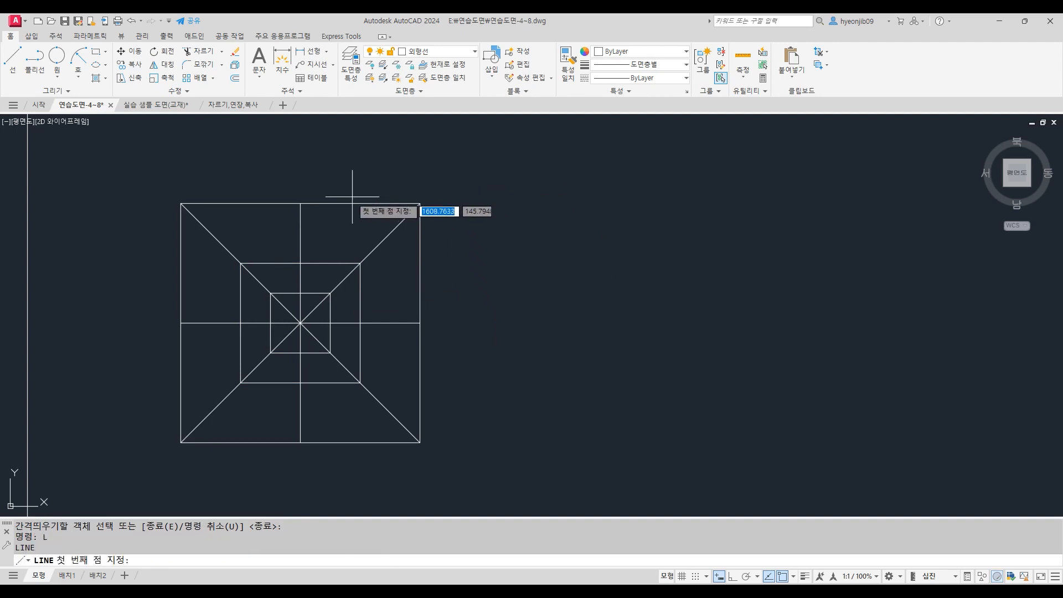
pyautogui.click(301, 203)
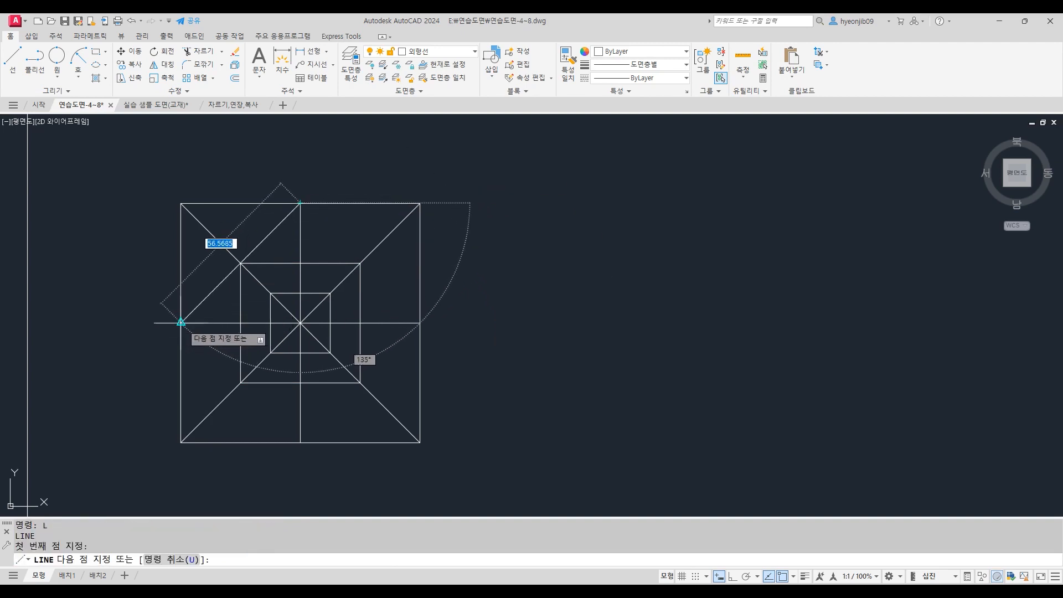
pyautogui.click(181, 323)
pyautogui.click(300, 442)
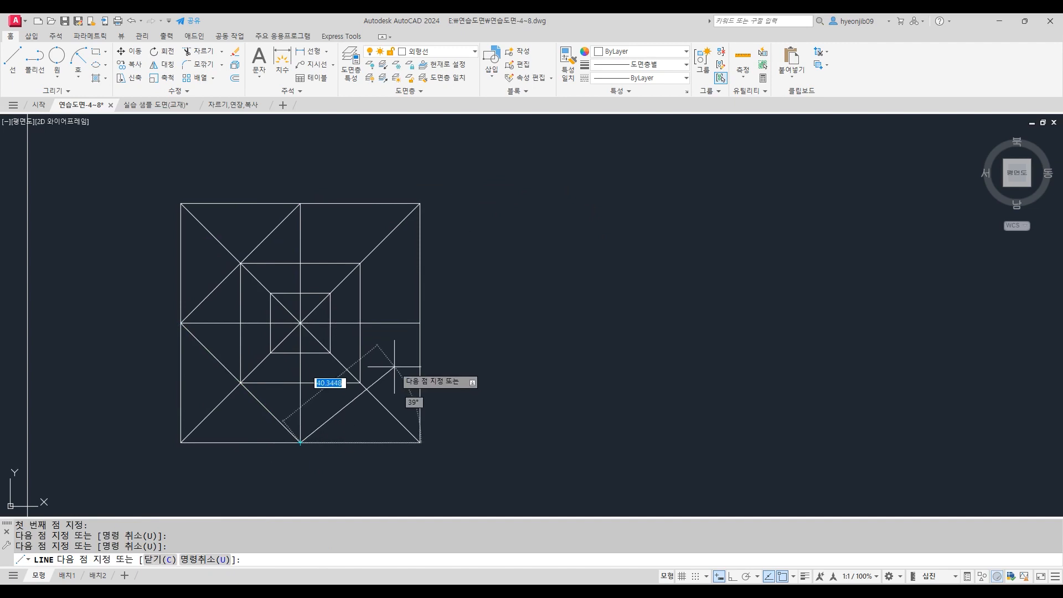
pyautogui.click(421, 323)
pyautogui.click(300, 203)
pyautogui.press('Return')
# Step: Draw a second diamond of four lines connecting the midpoints of the middle square's sides
pyautogui.press('Return')
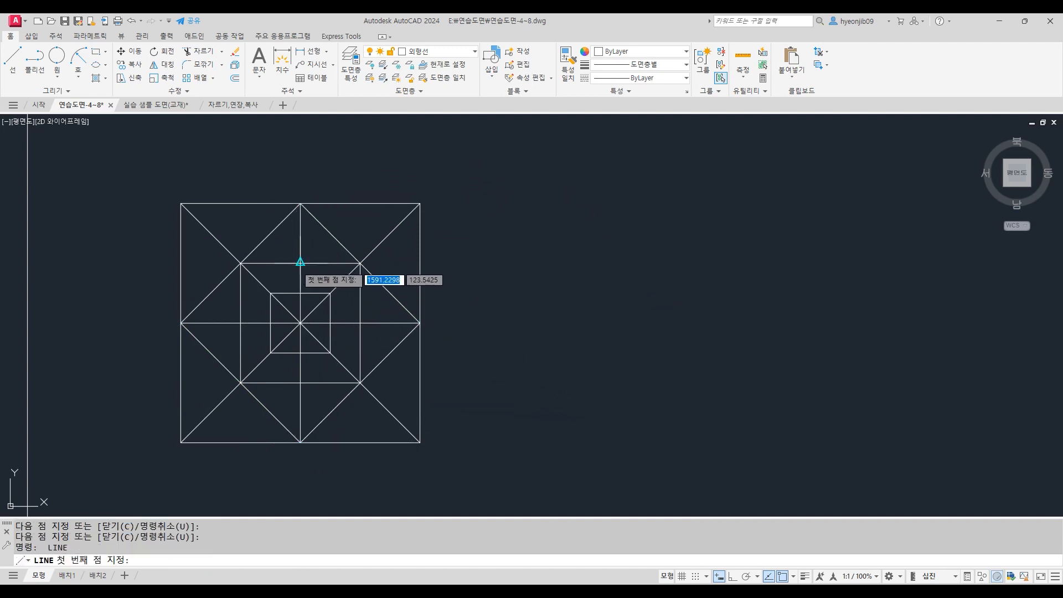
pyautogui.click(300, 263)
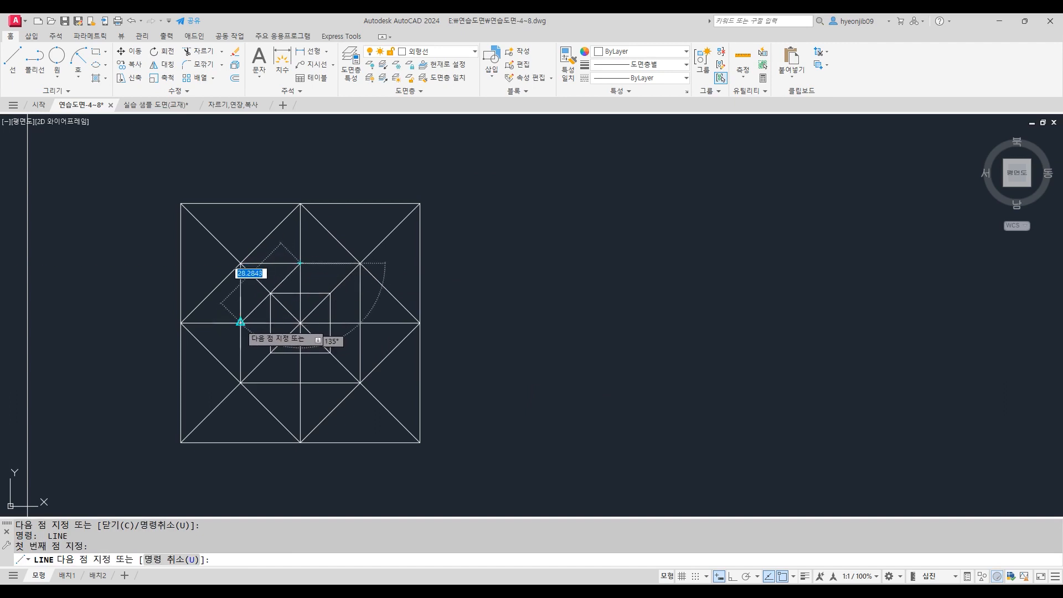
pyautogui.click(240, 322)
pyautogui.click(300, 383)
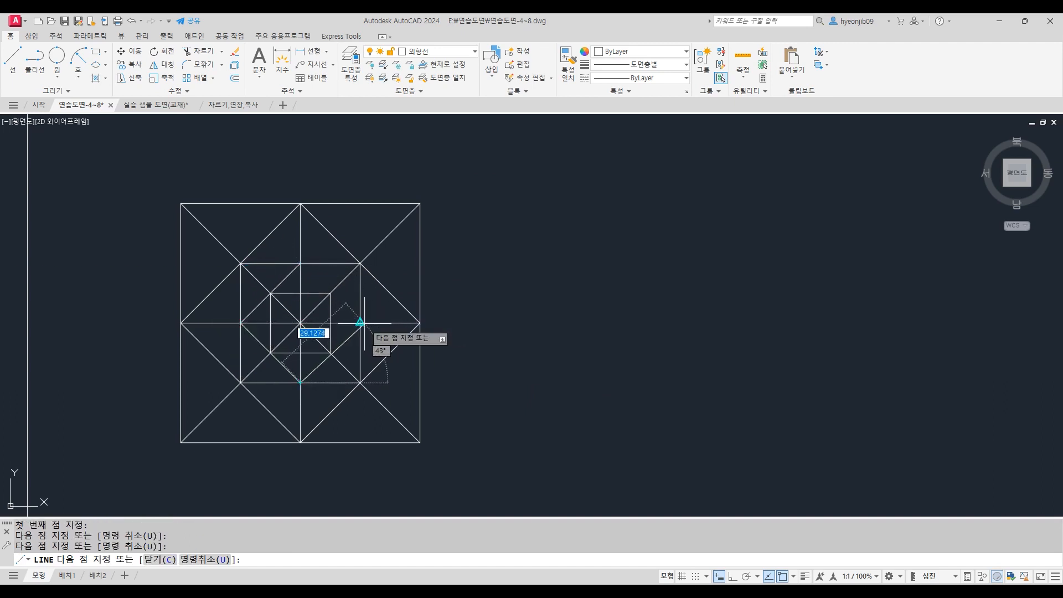
pyautogui.click(360, 323)
pyautogui.click(300, 263)
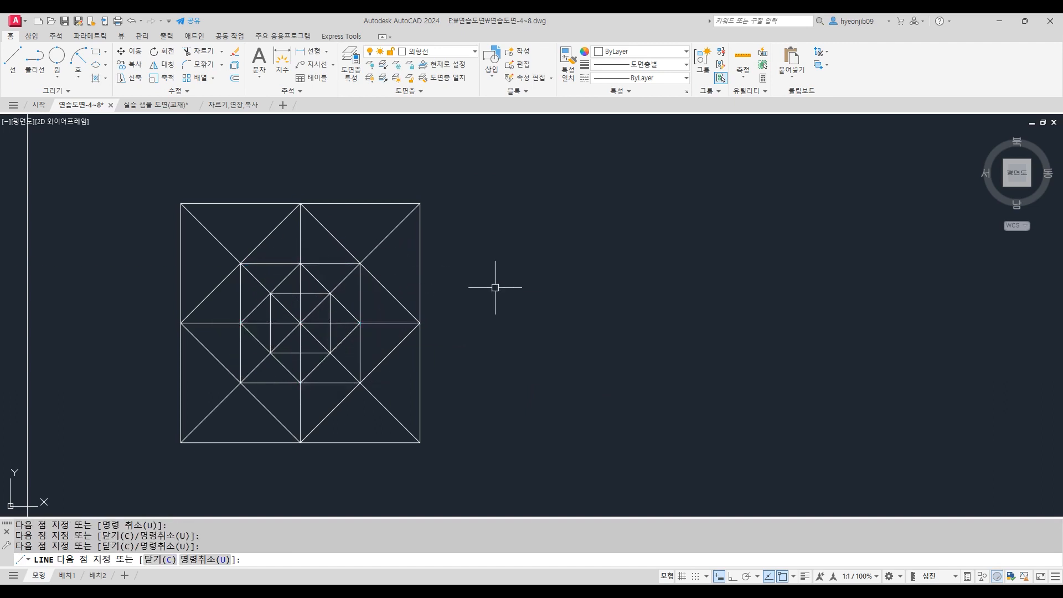
pyautogui.press('Return')
# Step: Set up a hatch with the SOLID pattern, colour 40 and transparency 60
pyautogui.moveTo(626, 293)
pyautogui.mouseDown(button='middle')
pyautogui.moveTo(600, 289)
pyautogui.moveTo(665, 279)
pyautogui.mouseUp(button='middle')
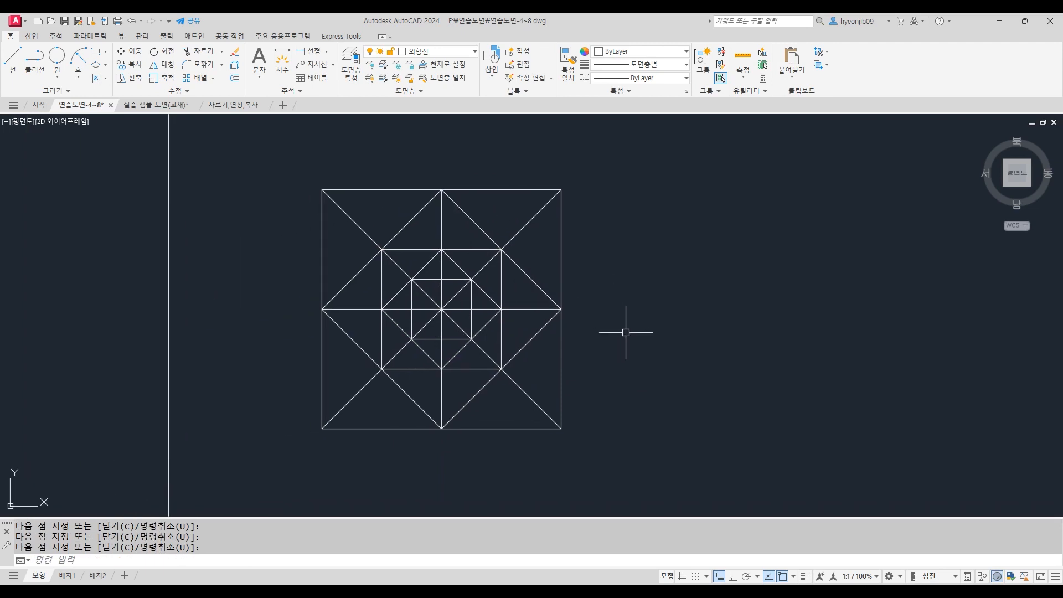
pyautogui.write('H')
pyautogui.press('Return')
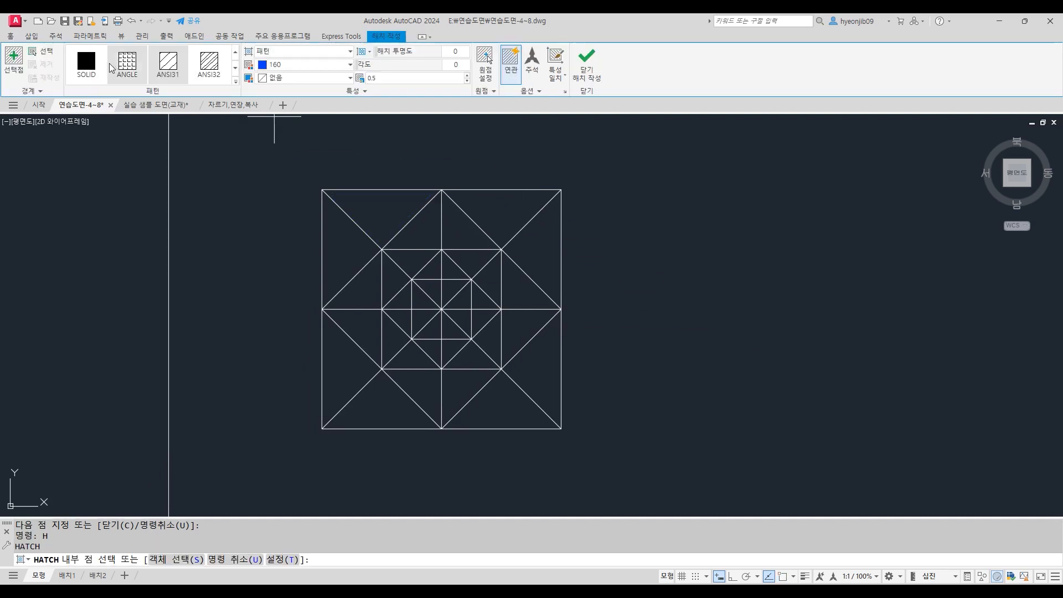
pyautogui.click(87, 65)
pyautogui.click(299, 68)
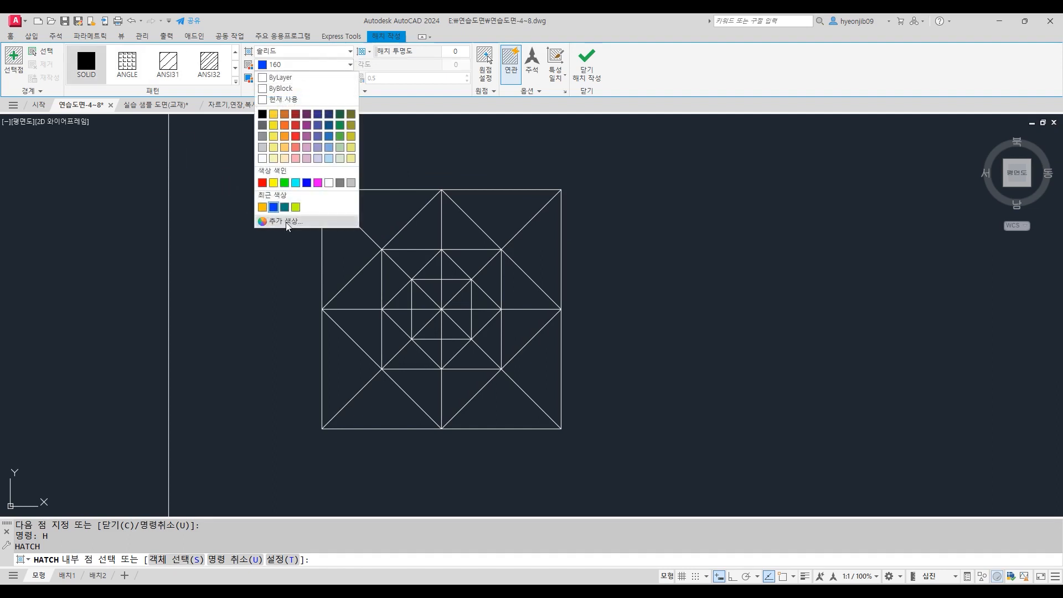
pyautogui.click(354, 221)
pyautogui.write('40')
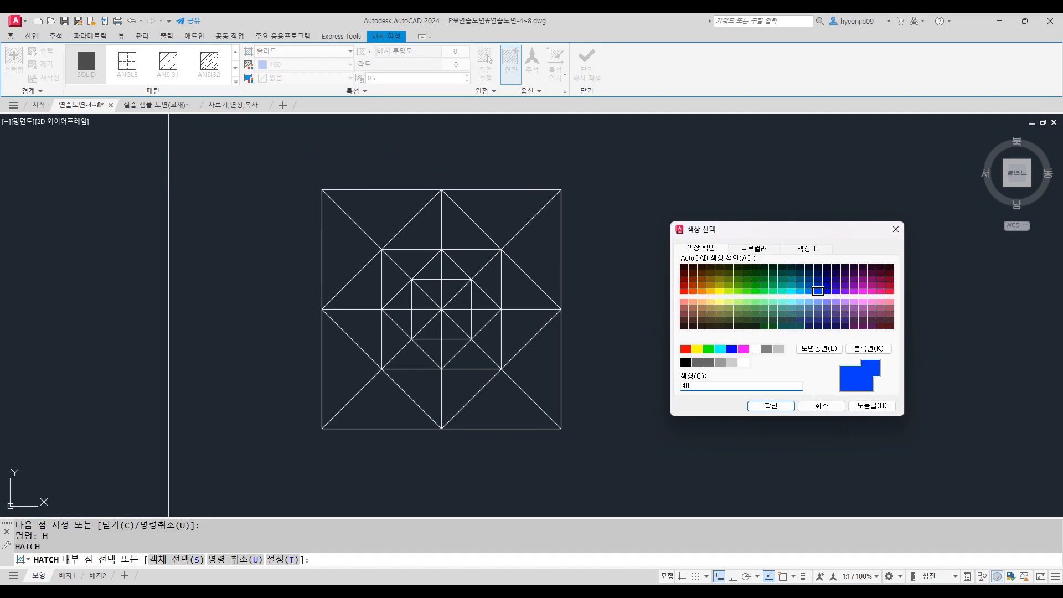
pyautogui.press('Return')
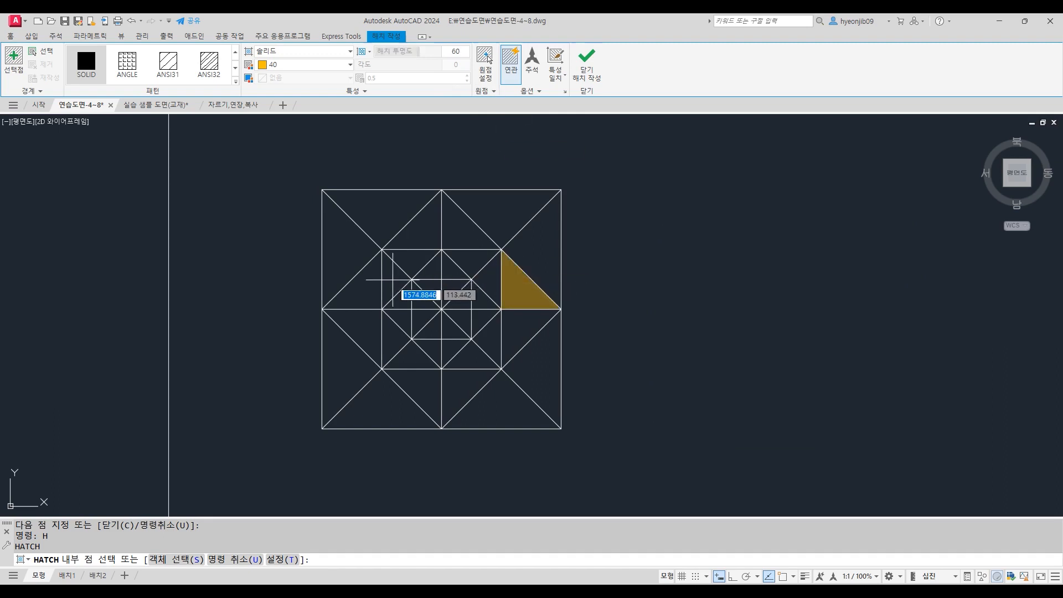
# Step: Hatch five alternating triangles in the upper-left quarter of the nested squares, from the outer edge to the centre
pyautogui.click(345, 251)
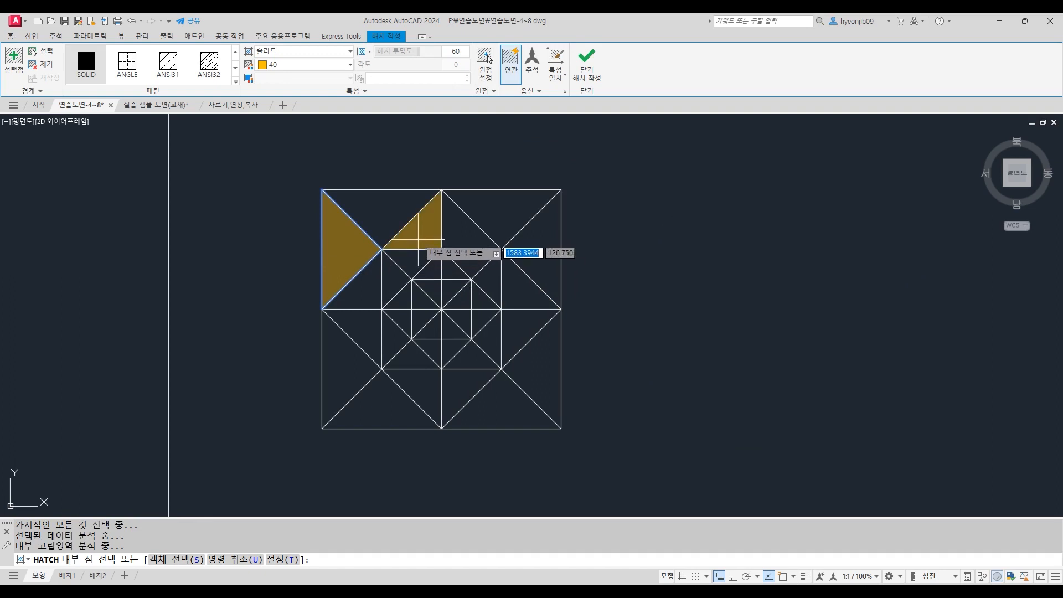
pyautogui.click(421, 231)
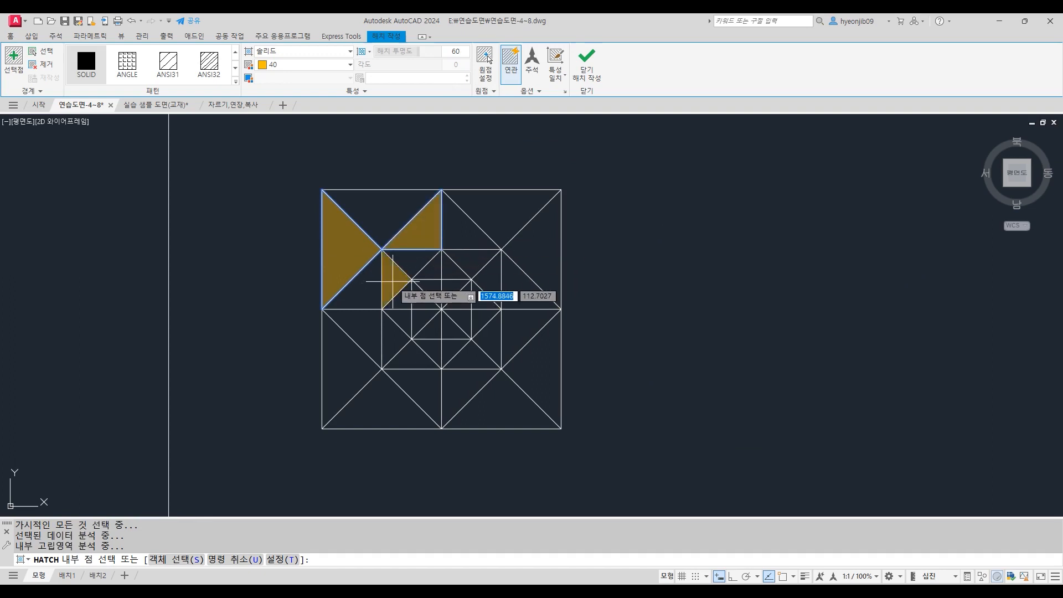
pyautogui.click(394, 283)
pyautogui.click(432, 272)
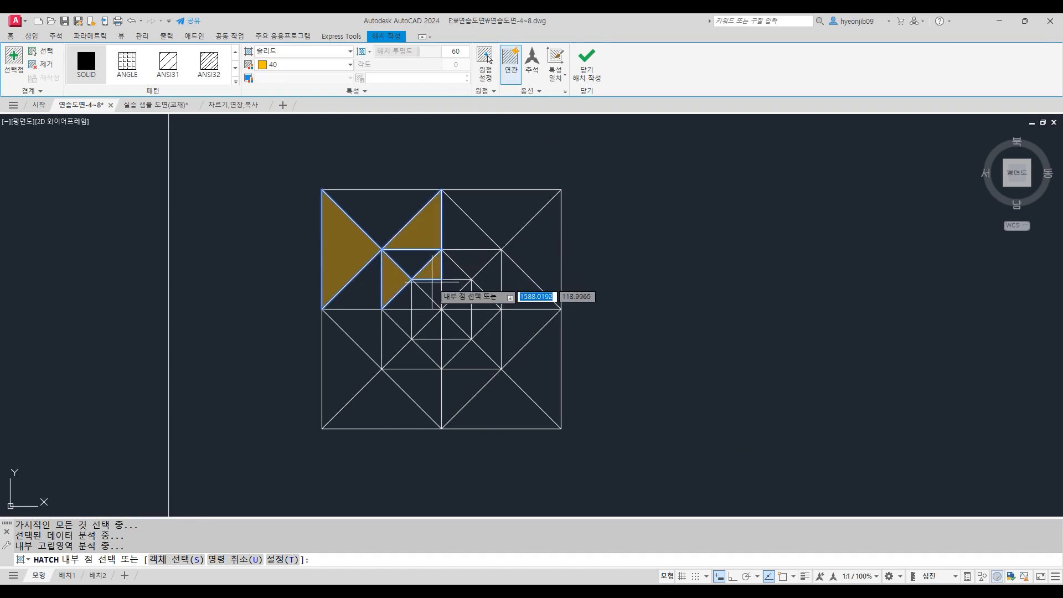
pyautogui.click(422, 299)
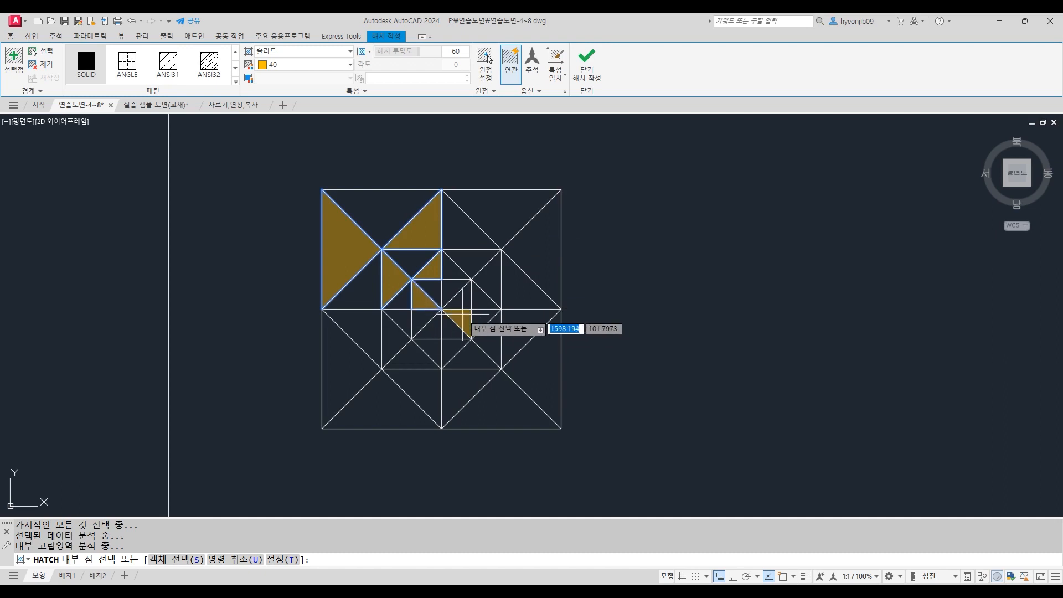
# Step: Hatch the five matching triangles in the lower-right quarter, from the centre to the outer edge, and finish the hatch
pyautogui.click(462, 317)
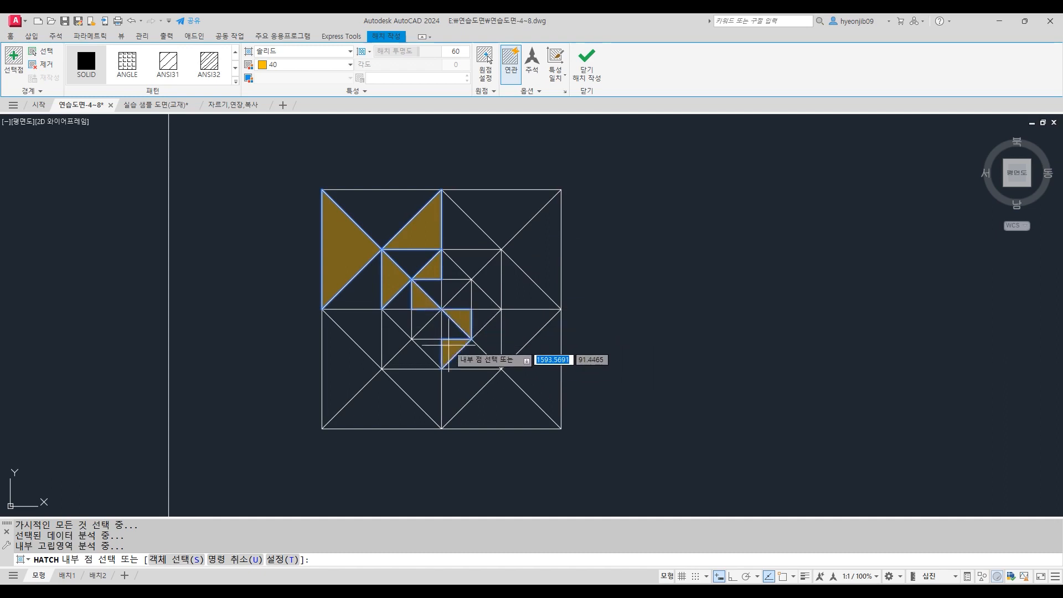
pyautogui.click(448, 344)
pyautogui.click(496, 340)
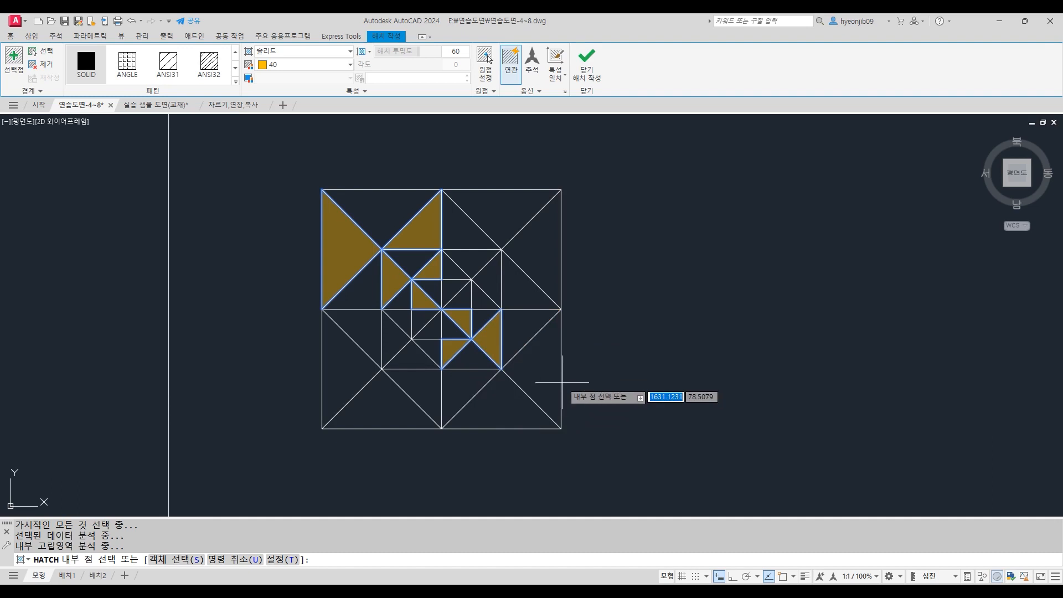
pyautogui.click(453, 382)
pyautogui.click(536, 368)
pyautogui.press('Return')
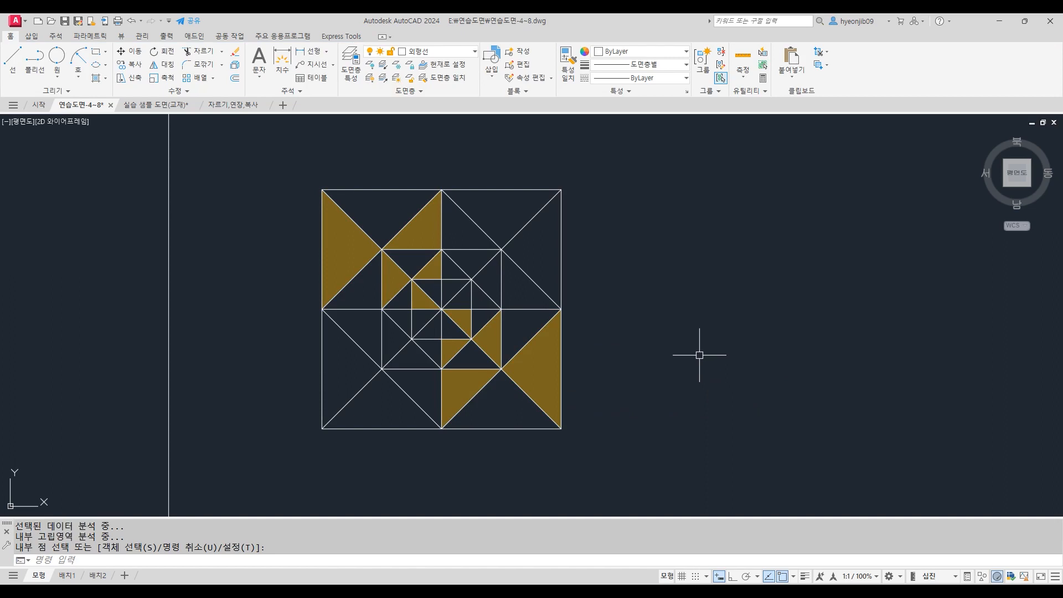
# Step: Draw a five-sided polygon by its edge beside the squares, with a horizontal base edge of 60 and ortho mode on
pyautogui.moveTo(695, 366); pyautogui.dragTo(423, 360, button='middle')
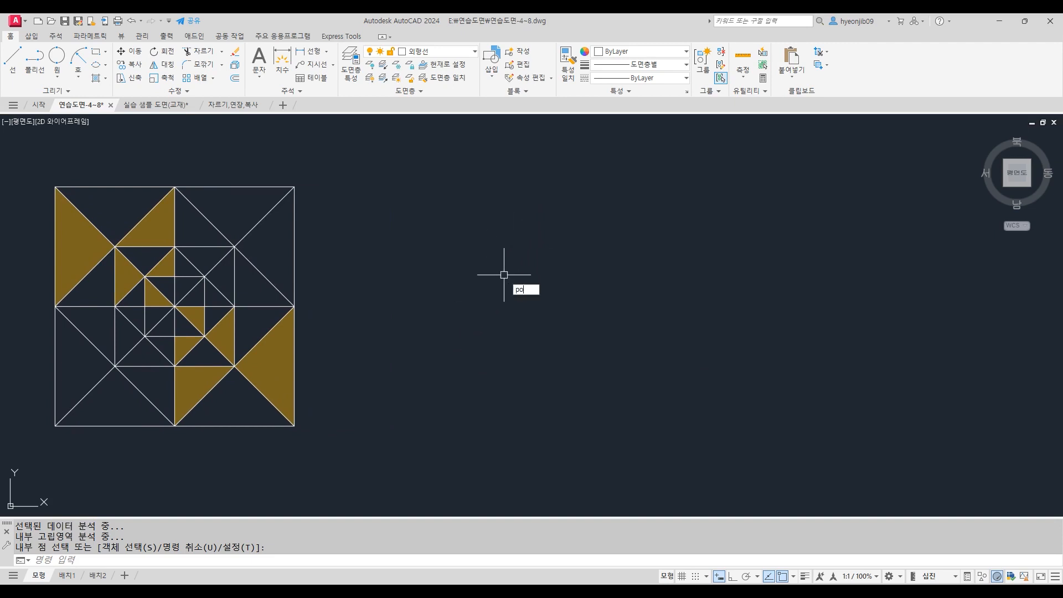
pyautogui.press('Return')
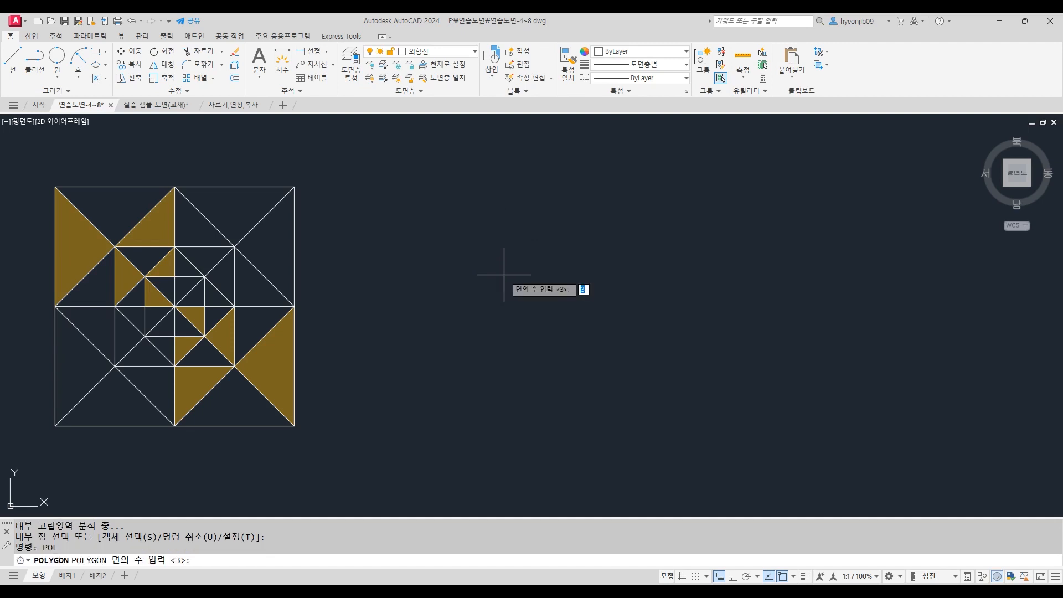
pyautogui.press('Return')
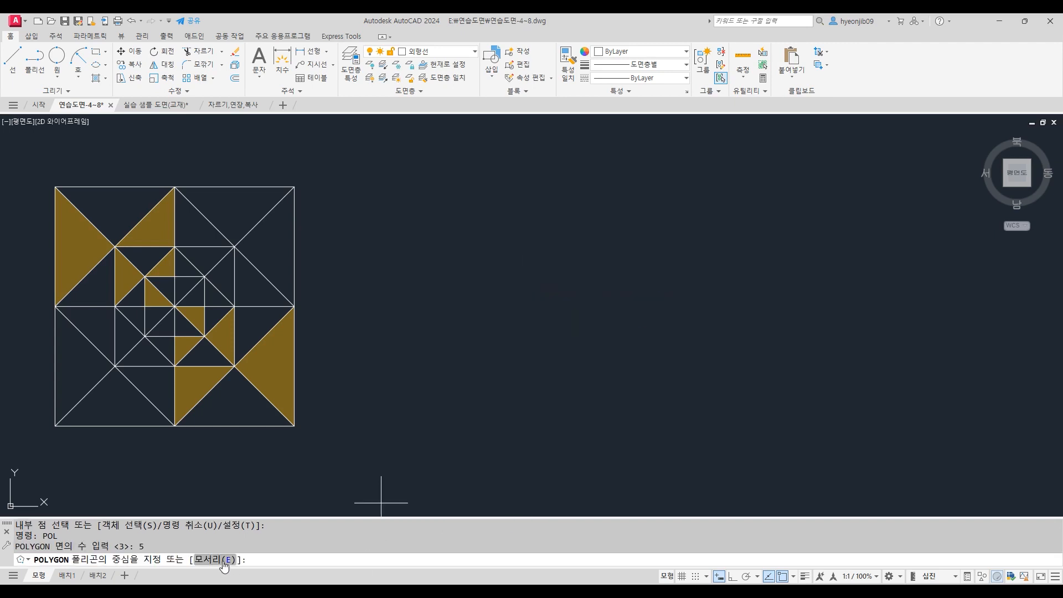
pyautogui.write('E')
pyautogui.press('Return')
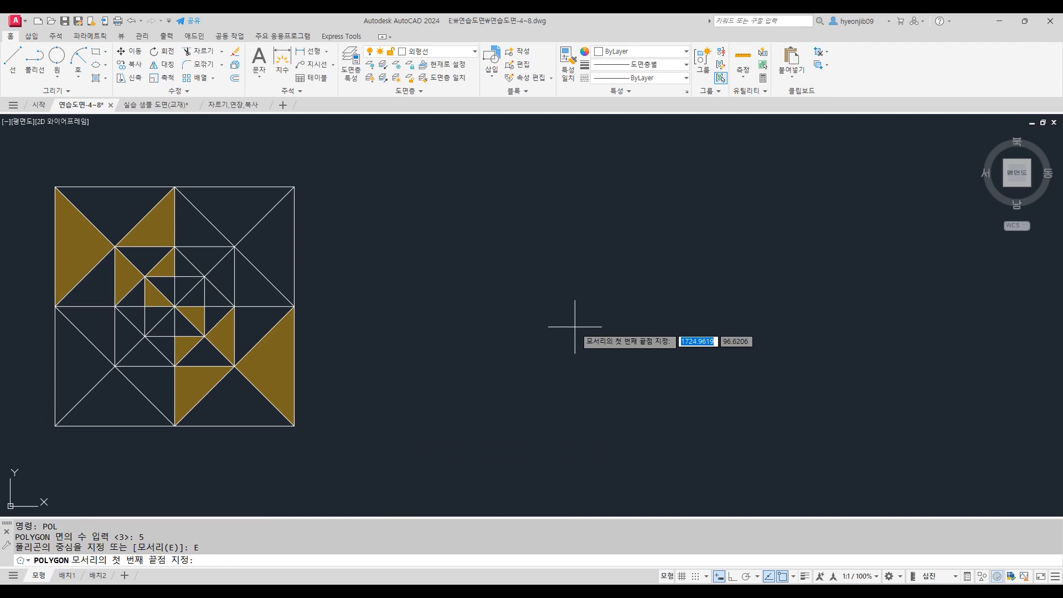
pyautogui.click(487, 410)
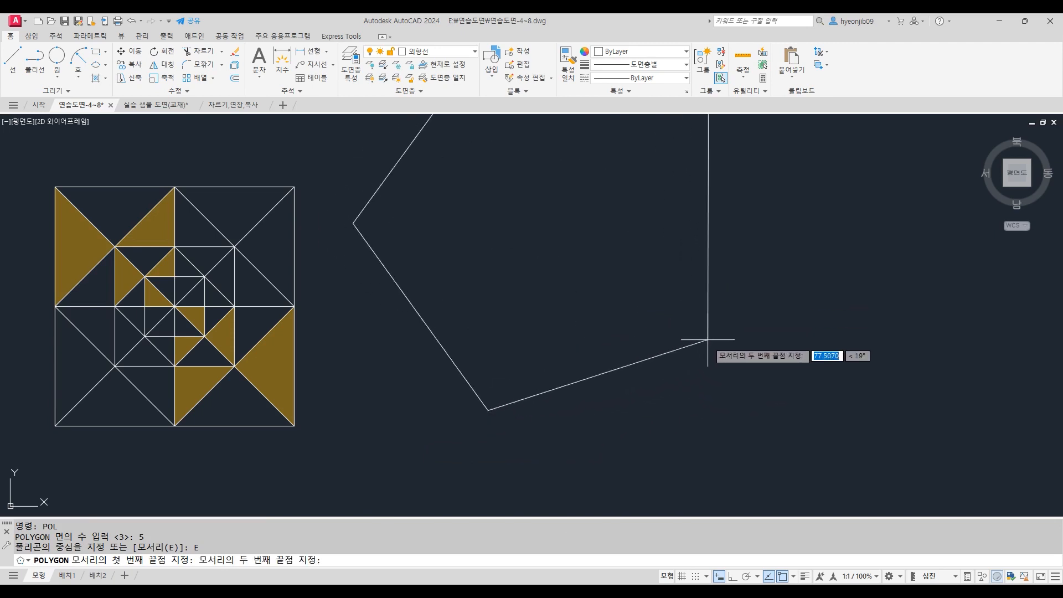
pyautogui.click(732, 577)
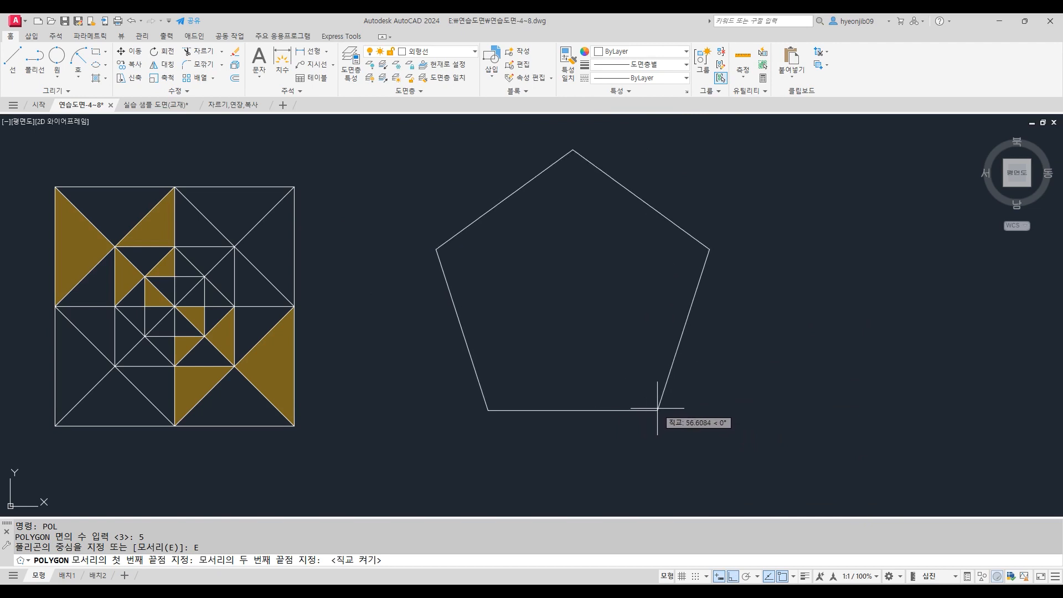
pyautogui.write('60')
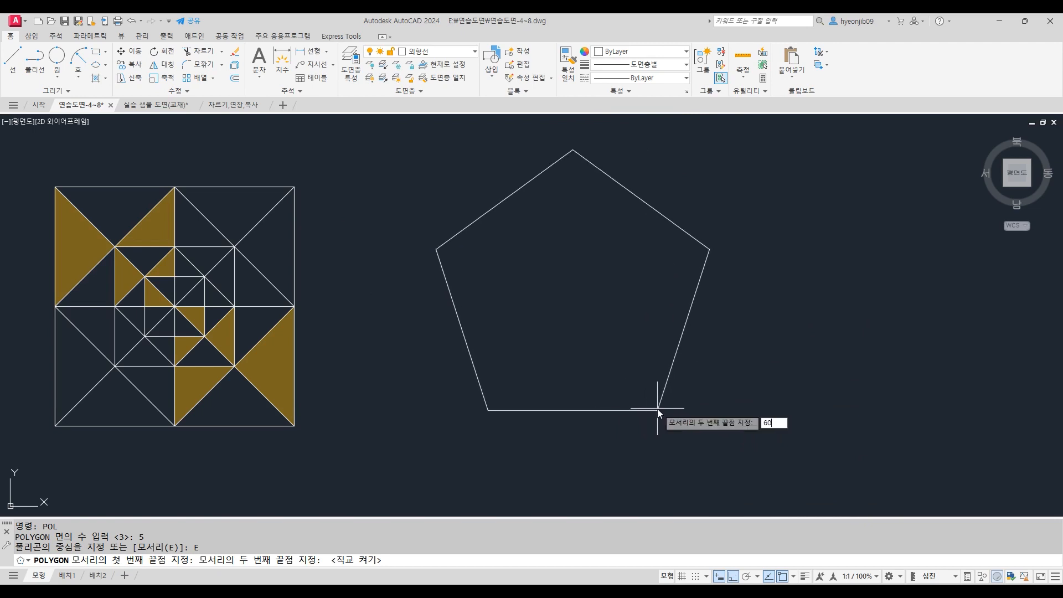
pyautogui.press('Return')
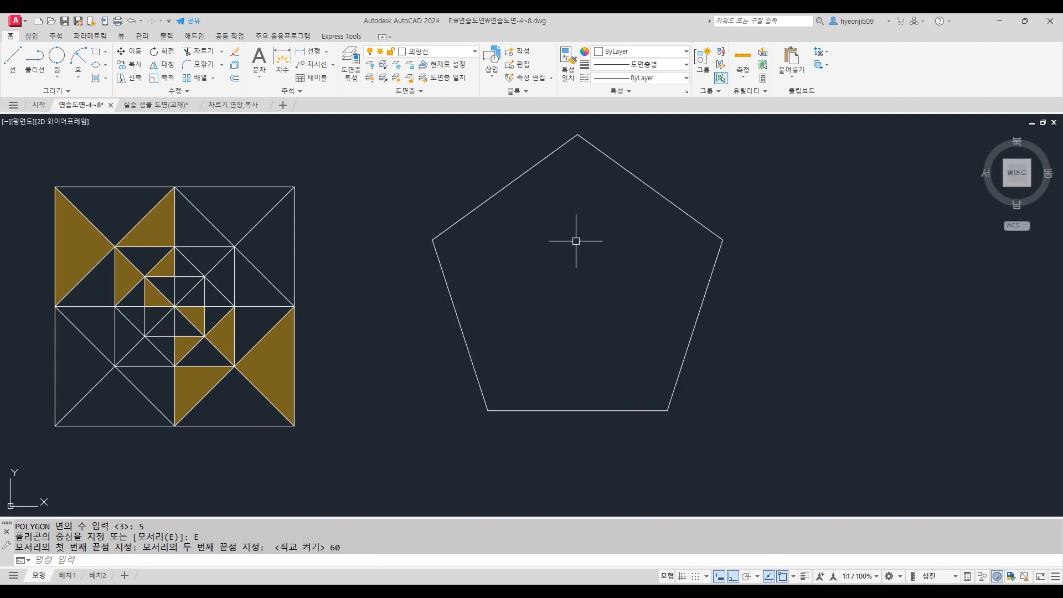
# Step: Try offsetting the pentagon inward twice by 15, and undo the offsets
pyautogui.moveTo(573, 231); pyautogui.dragTo(563, 255, button='middle')
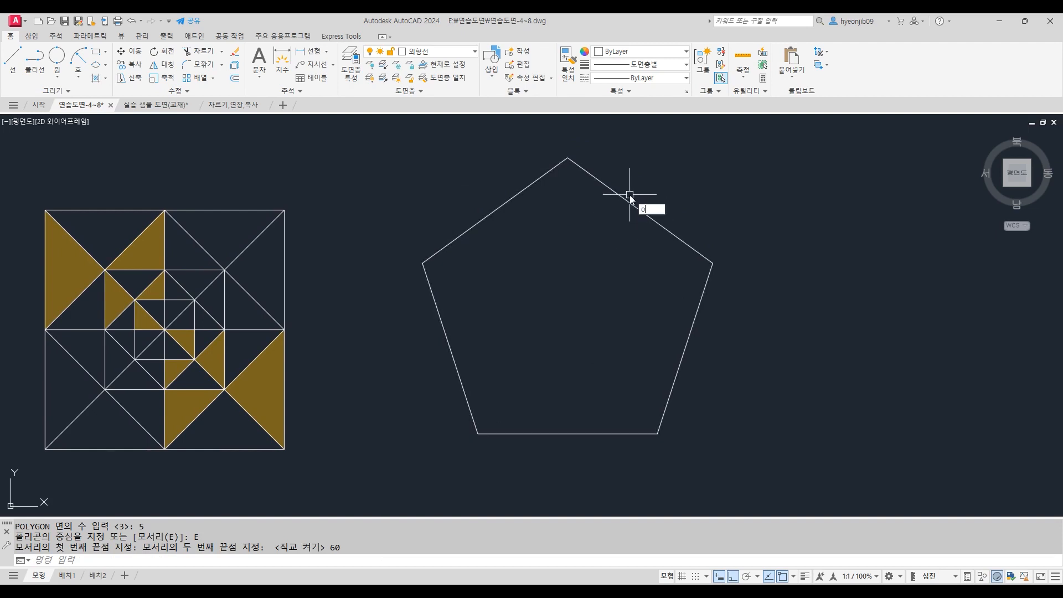
pyautogui.press('Return')
pyautogui.write('15')
pyautogui.press('Return')
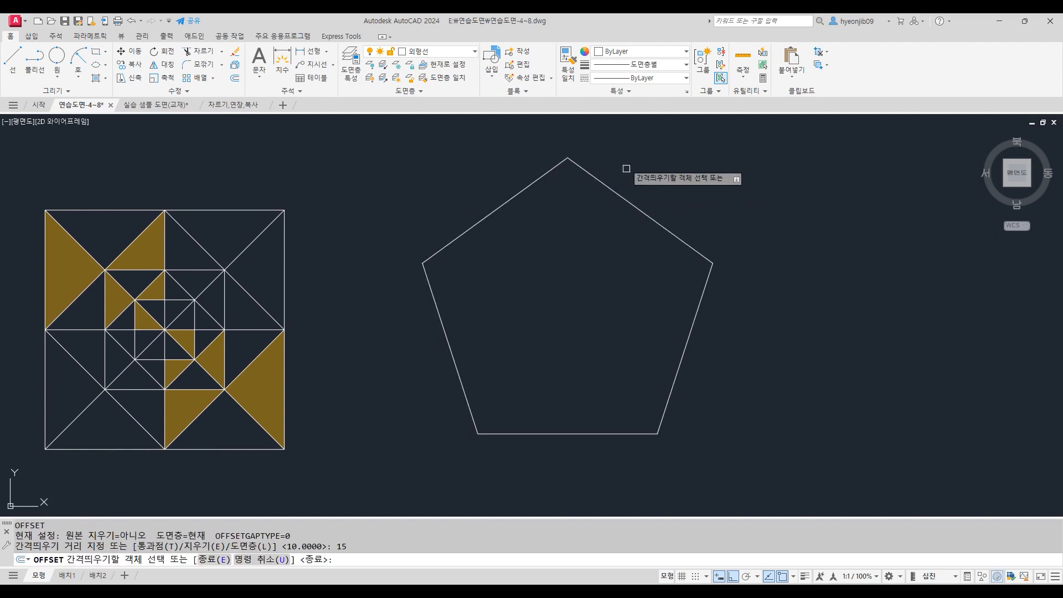
pyautogui.click(579, 167)
pyautogui.click(579, 231)
pyautogui.click(581, 224)
pyautogui.click(576, 273)
pyautogui.press('Return')
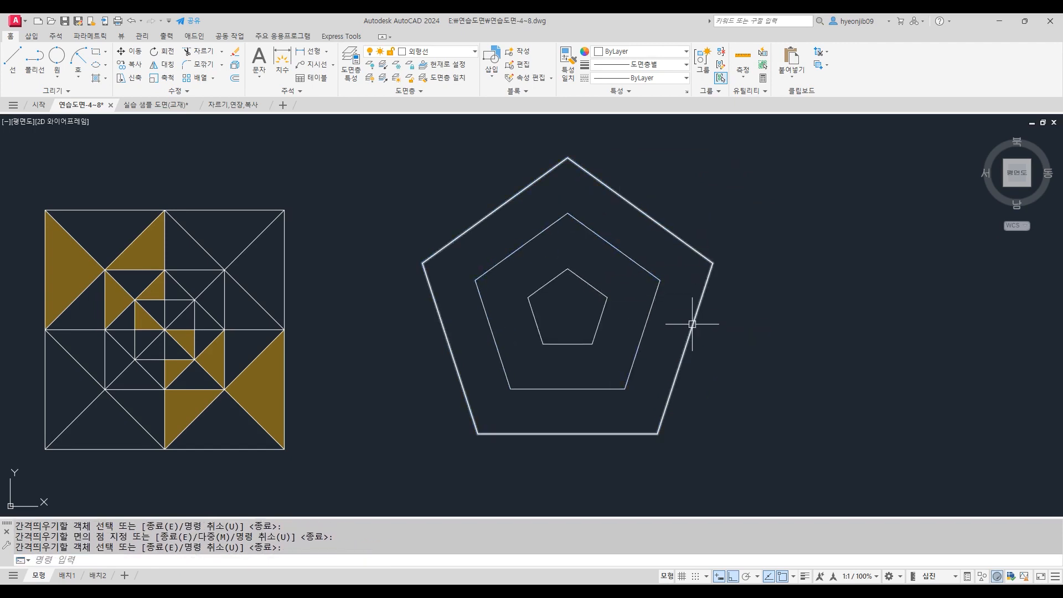
pyautogui.hotkey('ctrl', 'z')
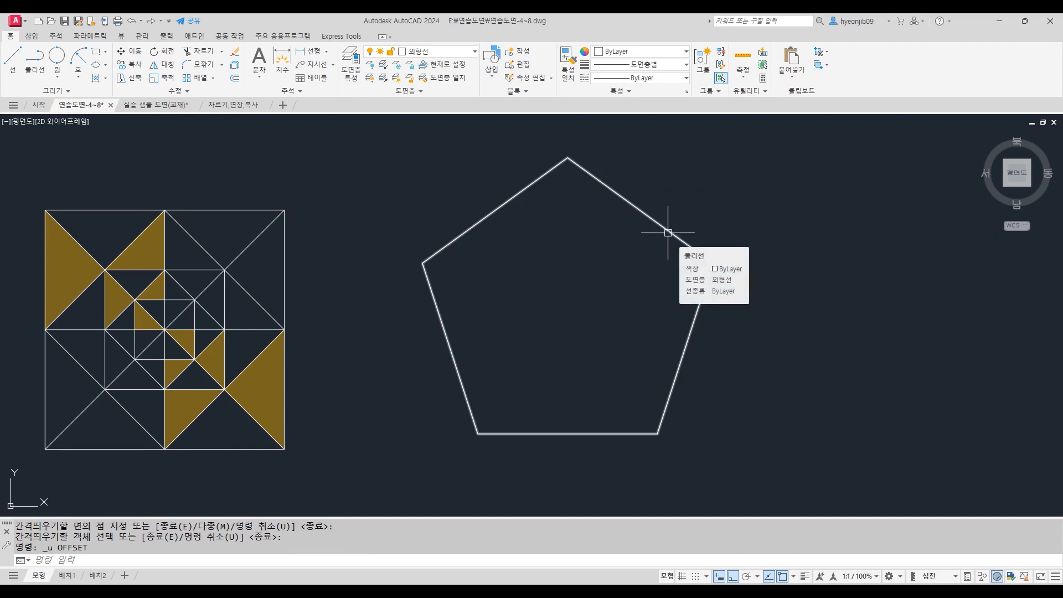
# Step: Explode the pentagon into separate lines
pyautogui.write('x')
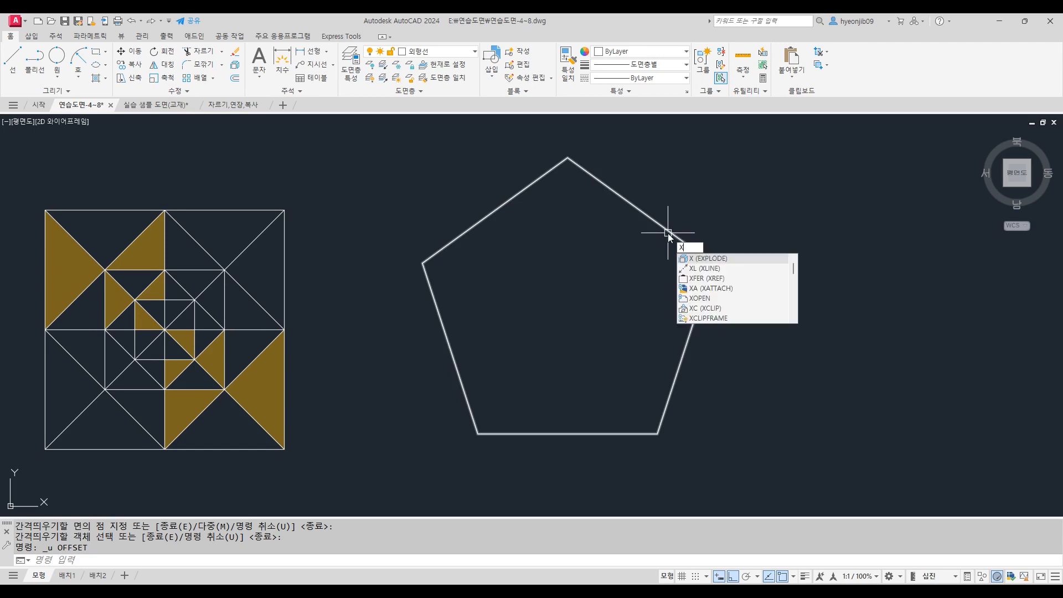
pyautogui.press('Escape')
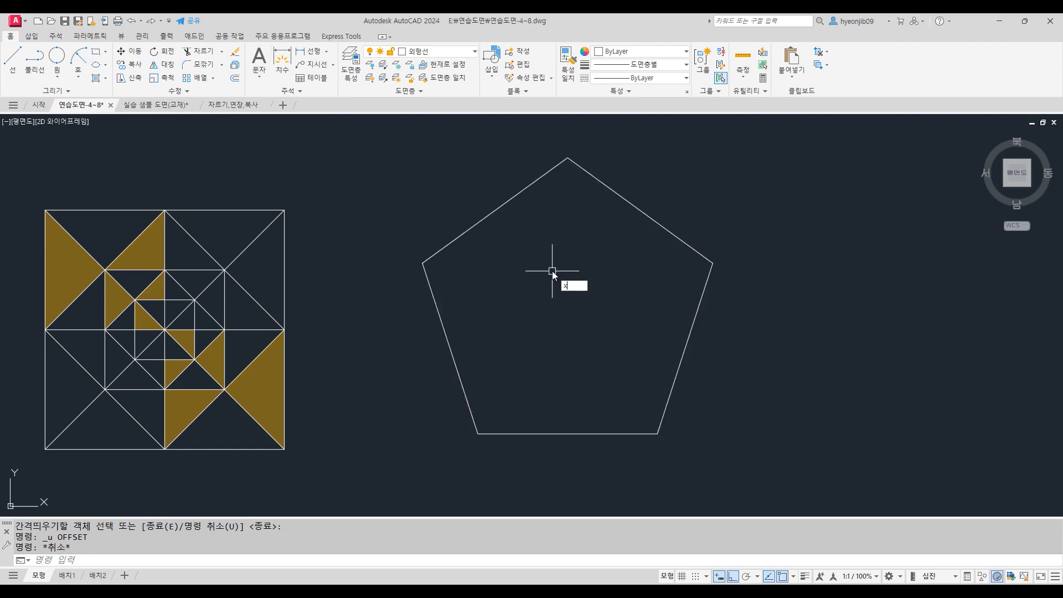
pyautogui.press('Return')
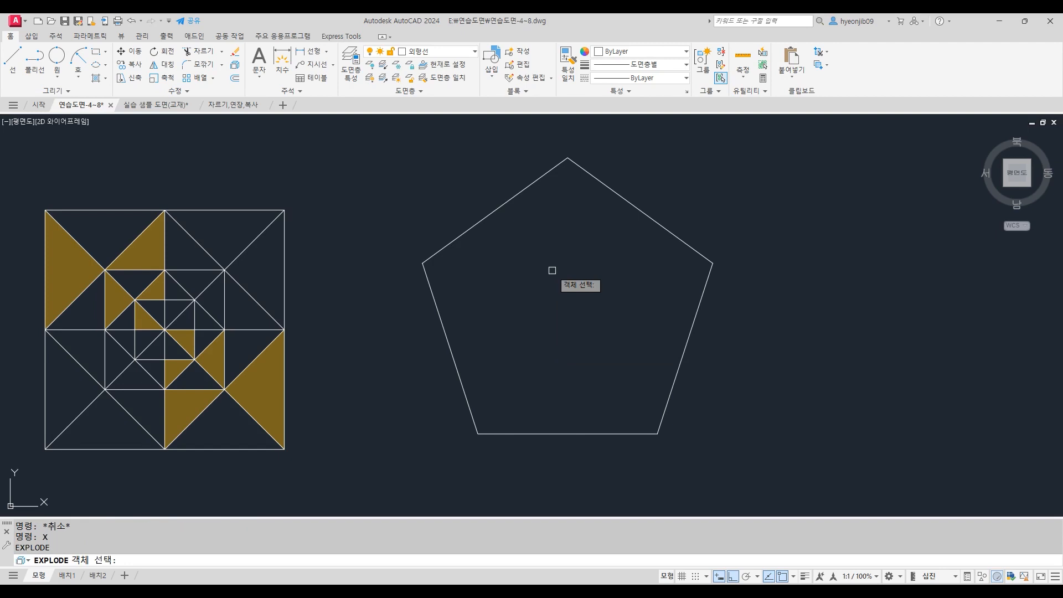
pyautogui.click(675, 237)
pyautogui.press('Return')
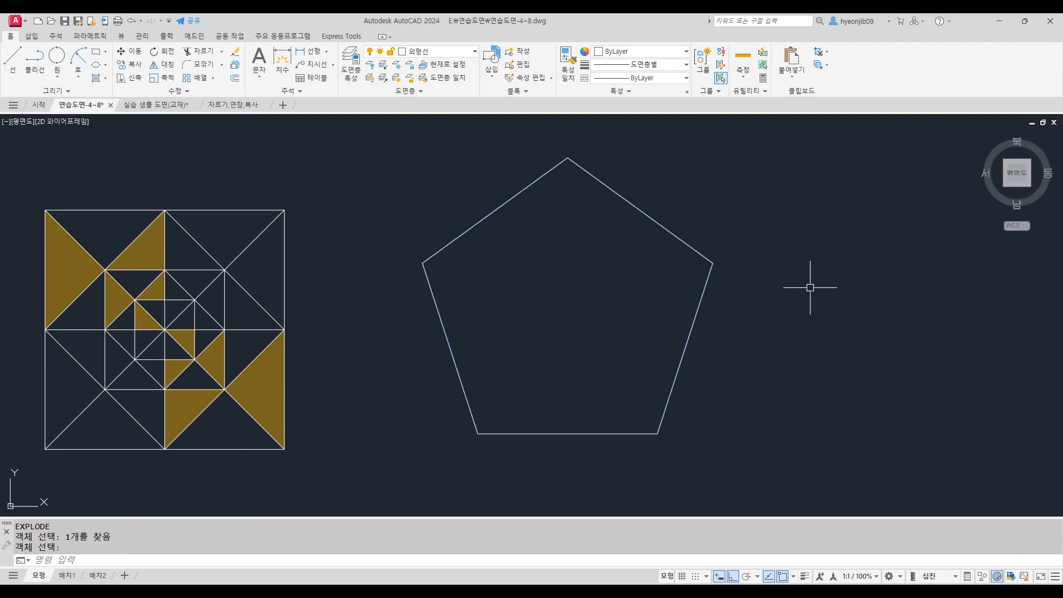
# Step: Offset each of the pentagon's five side lines inward by 15
pyautogui.write('o')
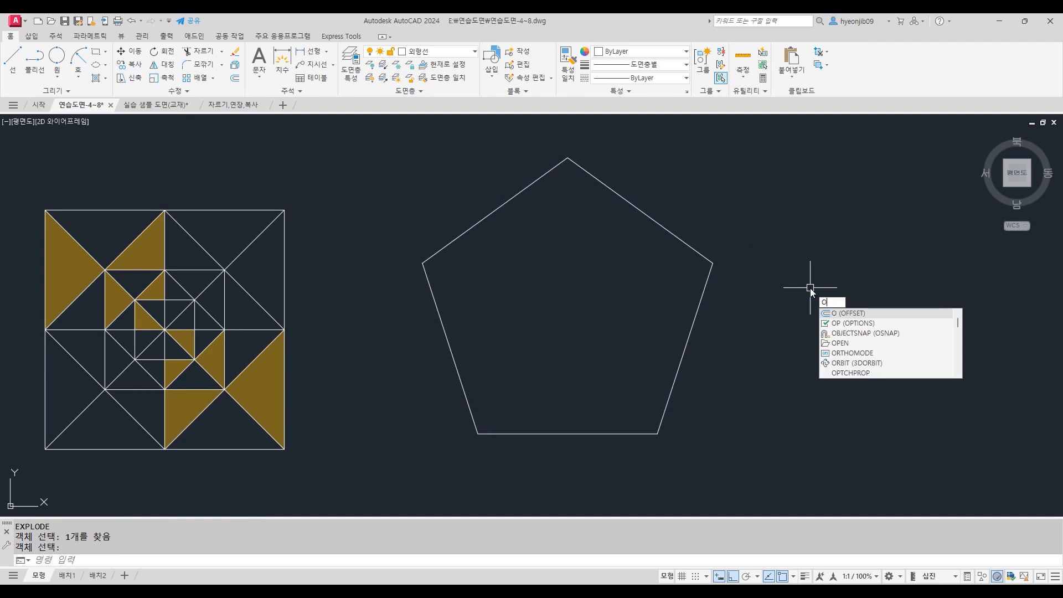
pyautogui.press('Return')
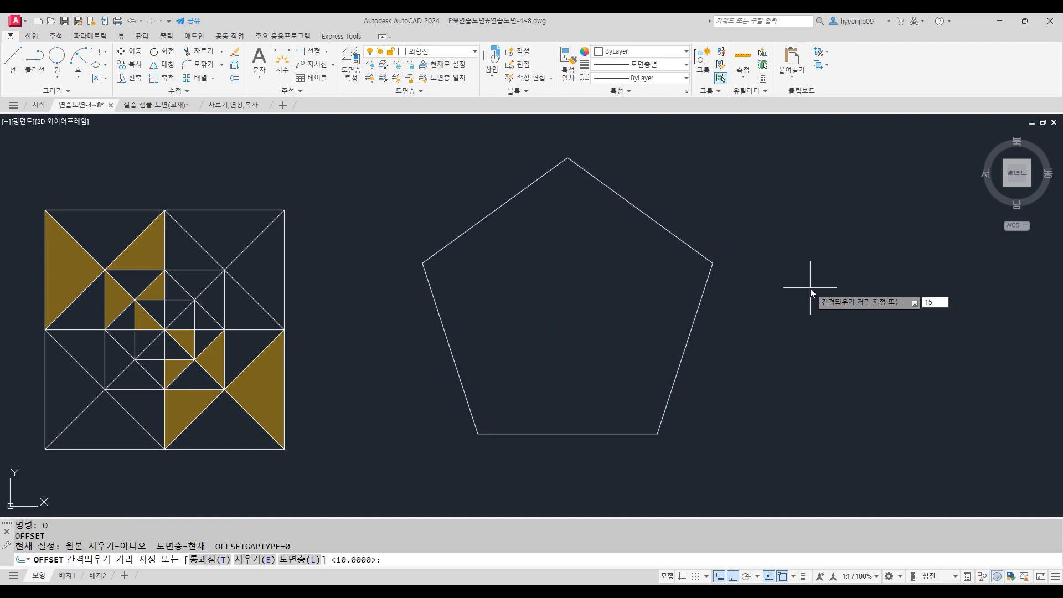
pyautogui.press('Return')
pyautogui.click(629, 202)
pyautogui.click(586, 248)
pyautogui.click(492, 212)
pyautogui.click(526, 256)
pyautogui.click(441, 331)
pyautogui.click(470, 334)
pyautogui.click(559, 434)
pyautogui.click(578, 380)
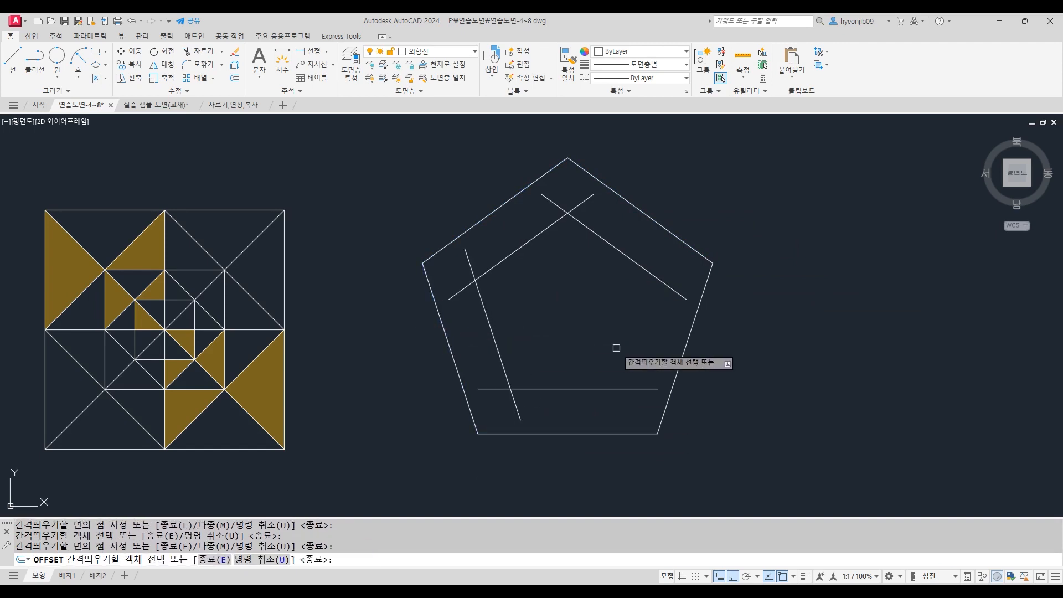
pyautogui.click(688, 342)
pyautogui.click(610, 312)
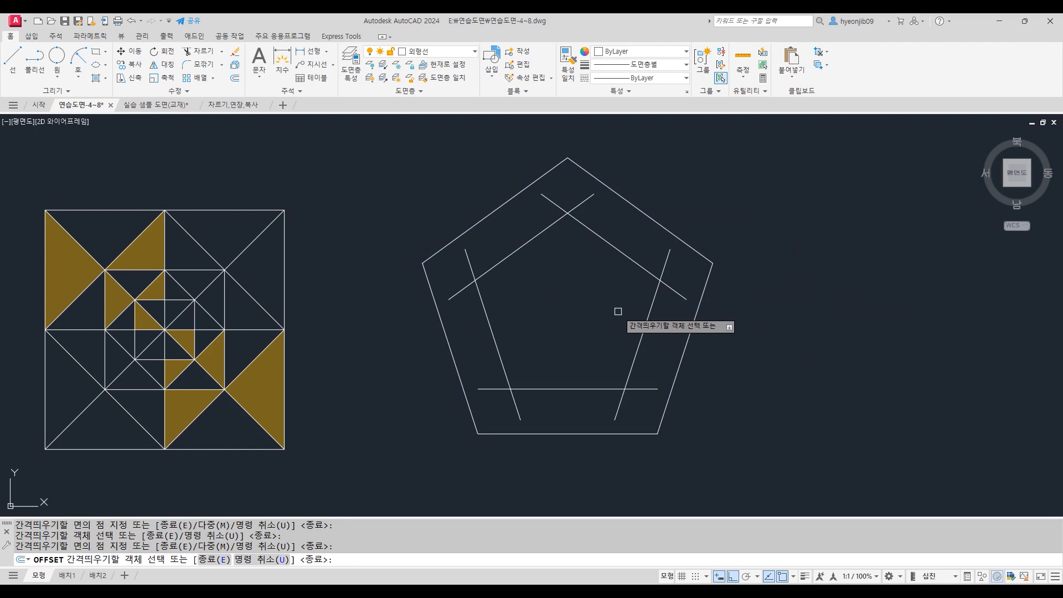
pyautogui.press('Return')
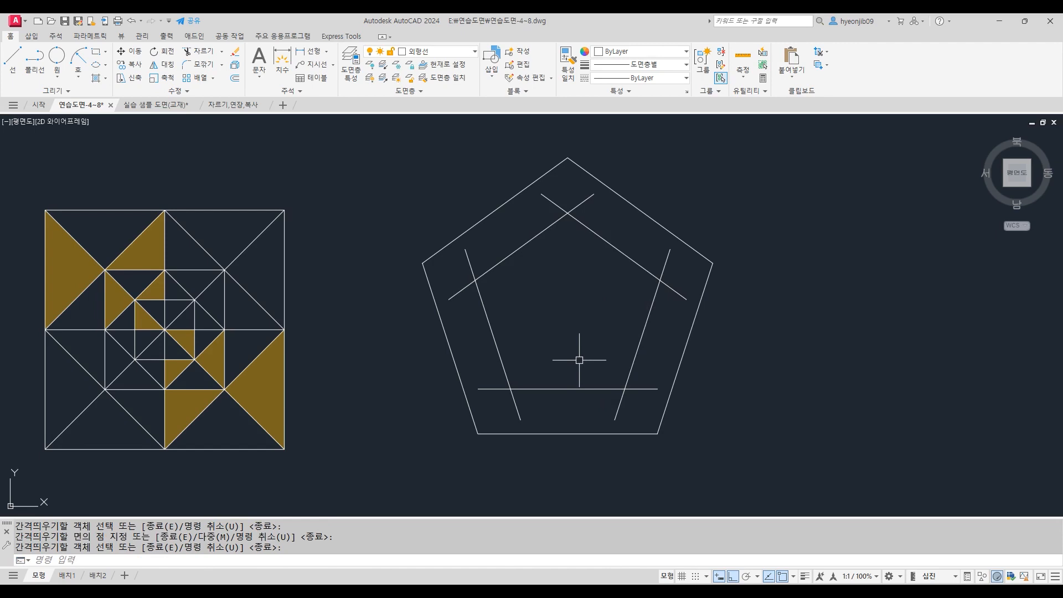
# Step: Draw an inner pentagon of separate lines connecting the midpoints of the five offset lines
pyautogui.moveTo(579, 360); pyautogui.dragTo(533, 365, button='middle')
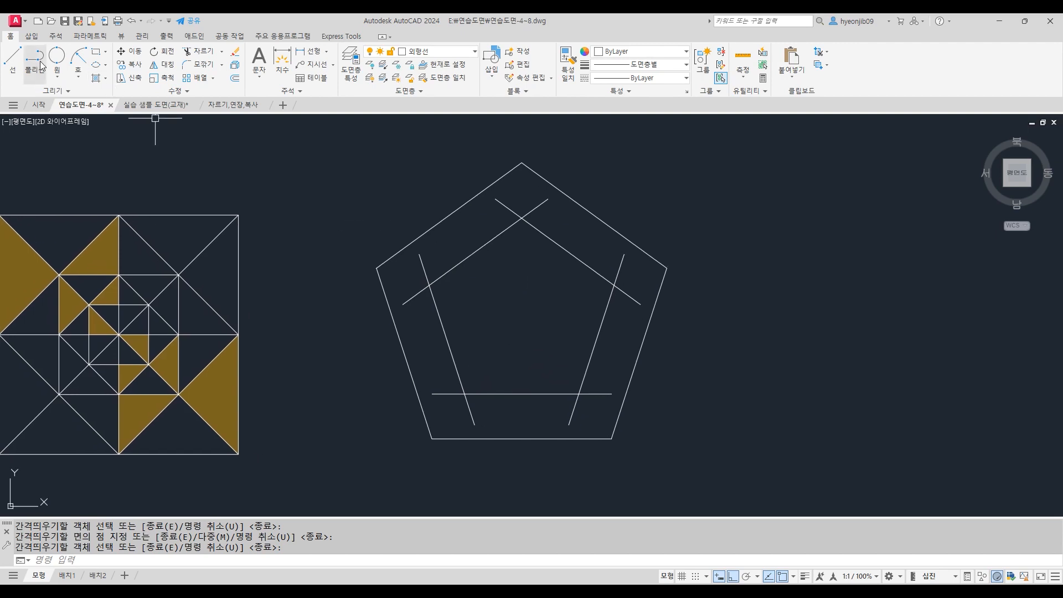
pyautogui.click(18, 62)
pyautogui.click(475, 253)
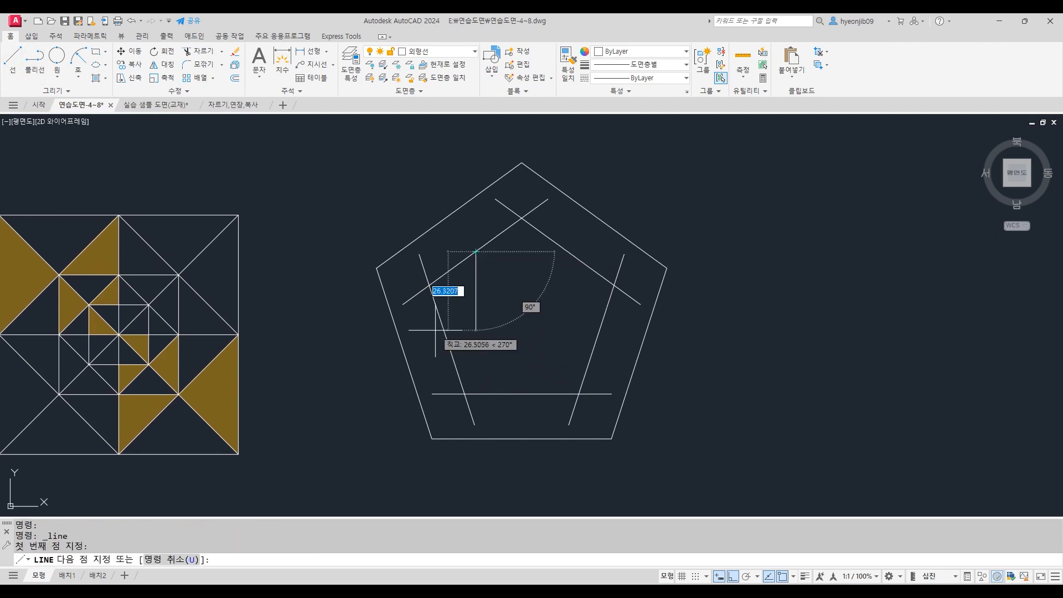
pyautogui.click(446, 338)
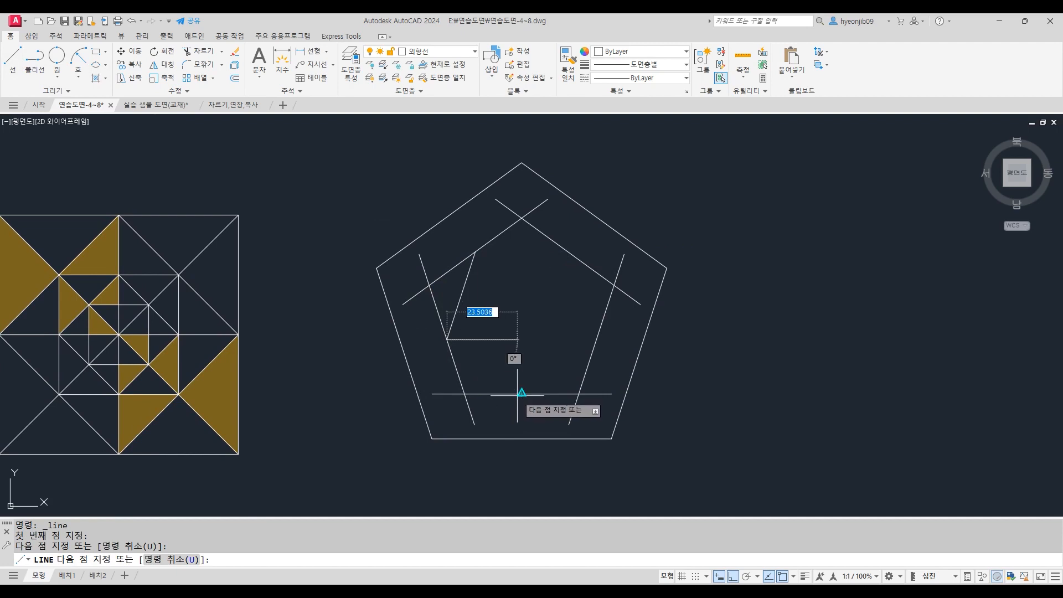
pyautogui.click(521, 394)
pyautogui.click(597, 339)
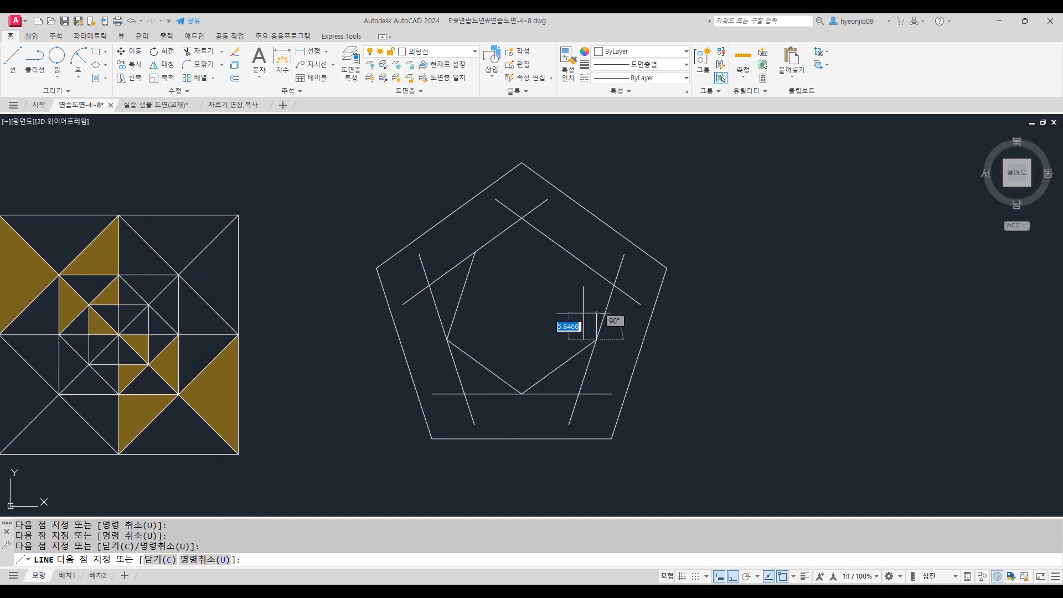
pyautogui.click(569, 253)
pyautogui.click(475, 253)
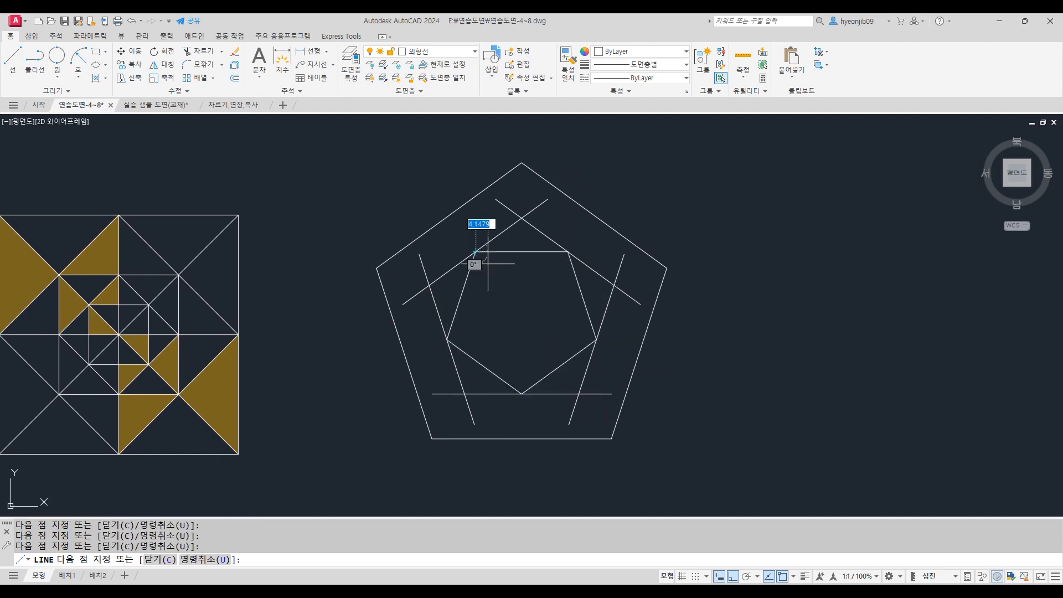
pyautogui.press('Return')
# Step: Check whether the inner pentagon's sides are separate objects by selecting them individually, and clear the selection
pyautogui.click(520, 252)
pyautogui.click(463, 293)
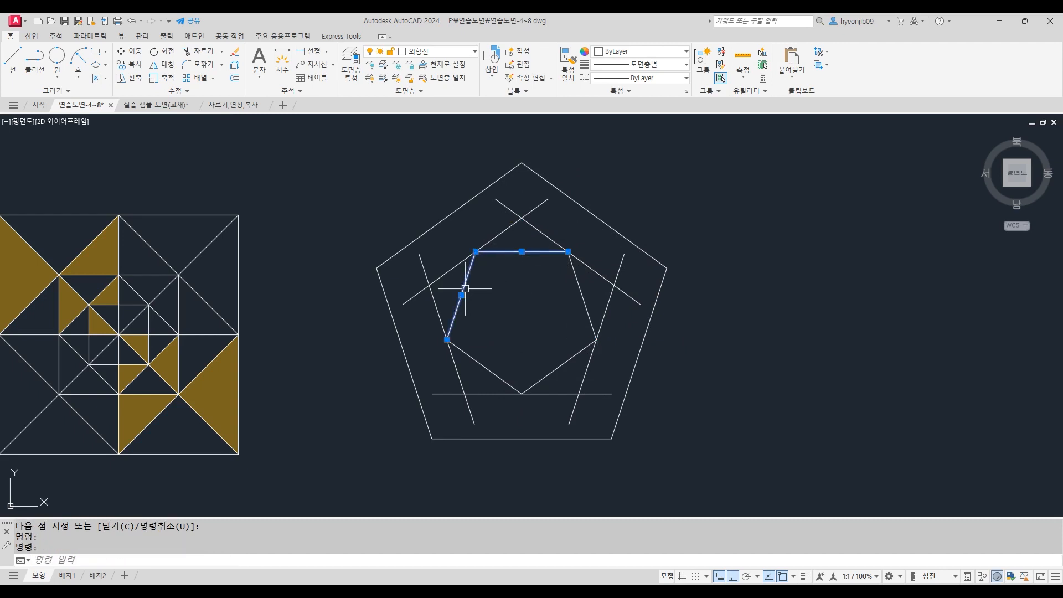
pyautogui.click(475, 356)
pyautogui.click(555, 369)
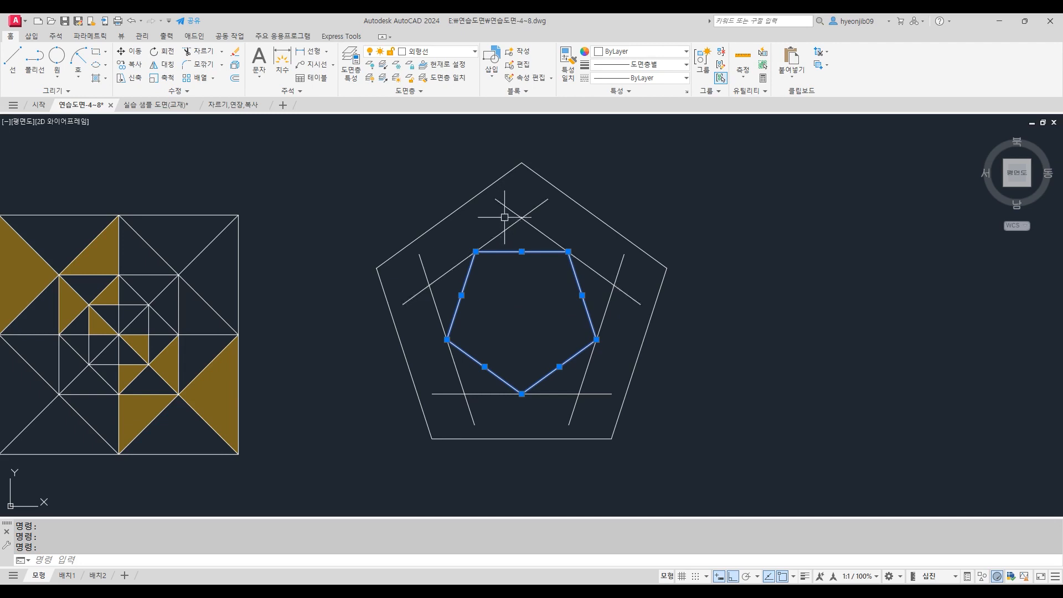
pyautogui.press('Escape')
# Step: Try offsetting two sides of the inner pentagon inward by 5, and undo the offsets together with the inner pentagon's lines
pyautogui.write('o')
pyautogui.press('Return')
pyautogui.write('5')
pyautogui.press('Return')
pyautogui.click(526, 250)
pyautogui.click(510, 260)
pyautogui.click(464, 285)
pyautogui.click(496, 301)
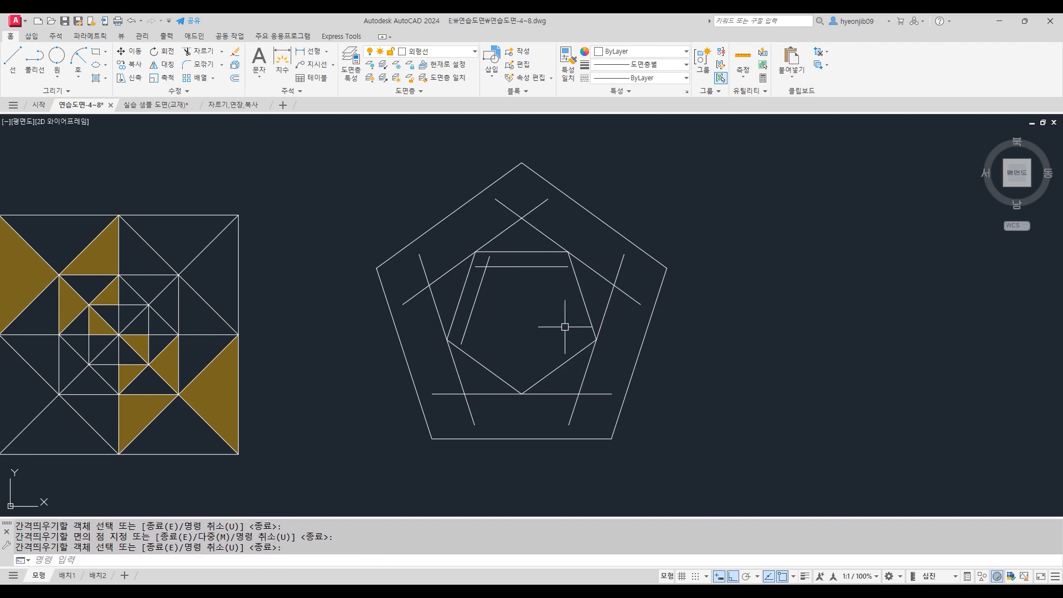
pyautogui.hotkey('ctrl', 'z')
pyautogui.hotkey('ctrl', 'z')
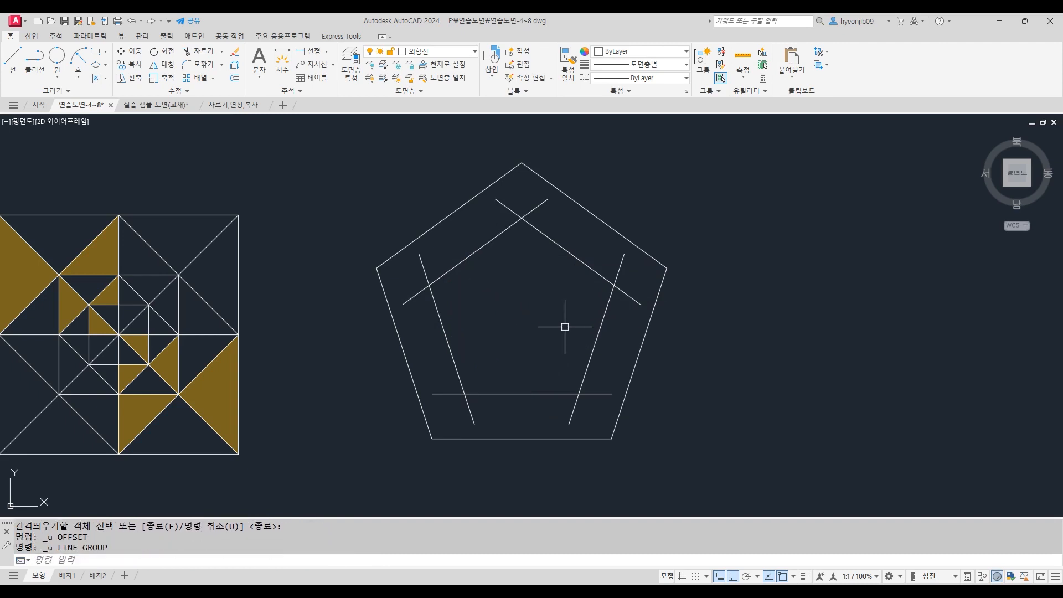
# Step: Draw the inner pentagon as a single polyline through the midpoints of the five offset lines, returning to its start point
pyautogui.click(38, 60)
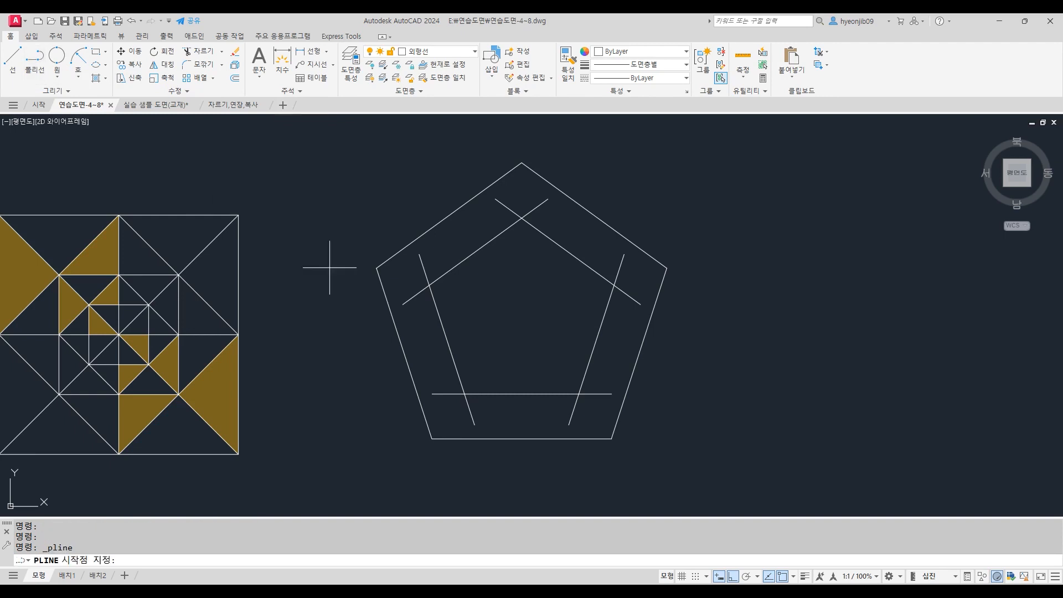
pyautogui.click(477, 252)
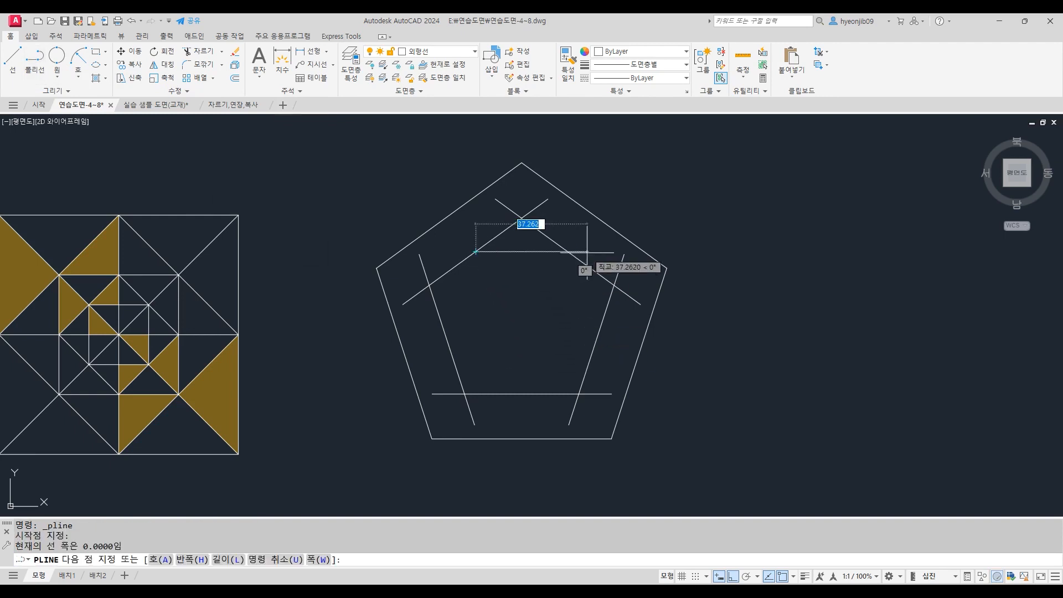
pyautogui.click(596, 339)
pyautogui.click(521, 394)
pyautogui.click(447, 340)
pyautogui.click(476, 252)
pyautogui.press('Return')
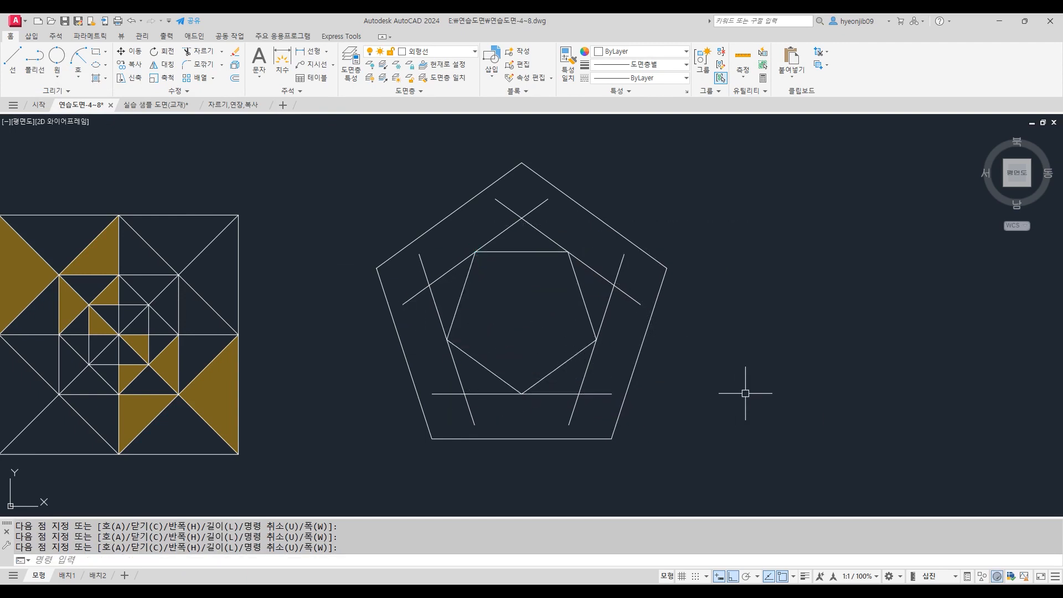
# Step: Offset the inner polyline pentagon inward by 5, and offset the resulting pentagon inward by another 5
pyautogui.write('o')
pyautogui.press('Return')
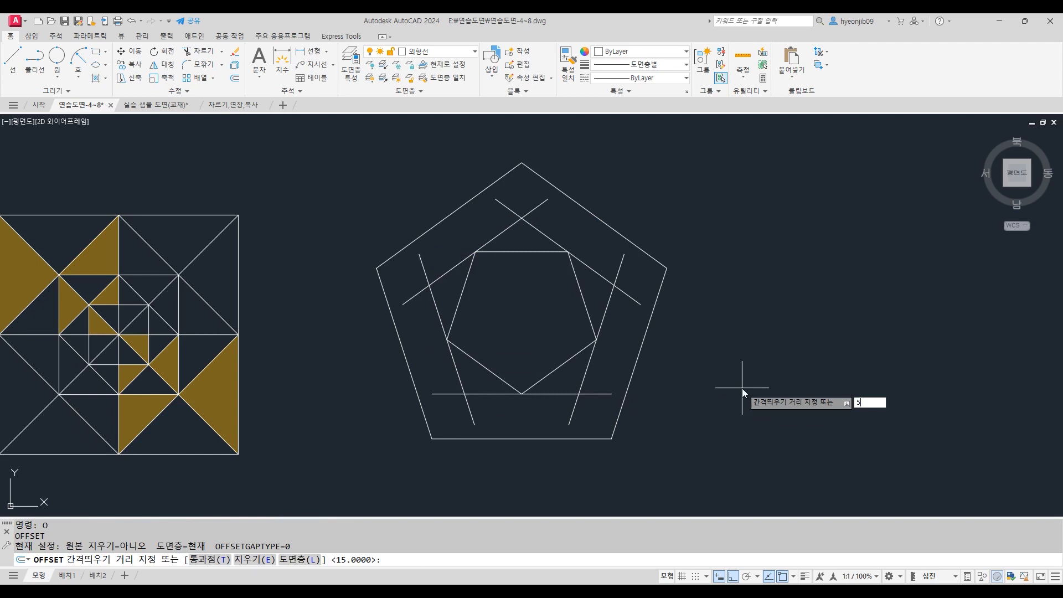
pyautogui.write('5')
pyautogui.press('Return')
pyautogui.click(518, 252)
pyautogui.click(518, 251)
pyautogui.click(530, 266)
pyautogui.click(526, 303)
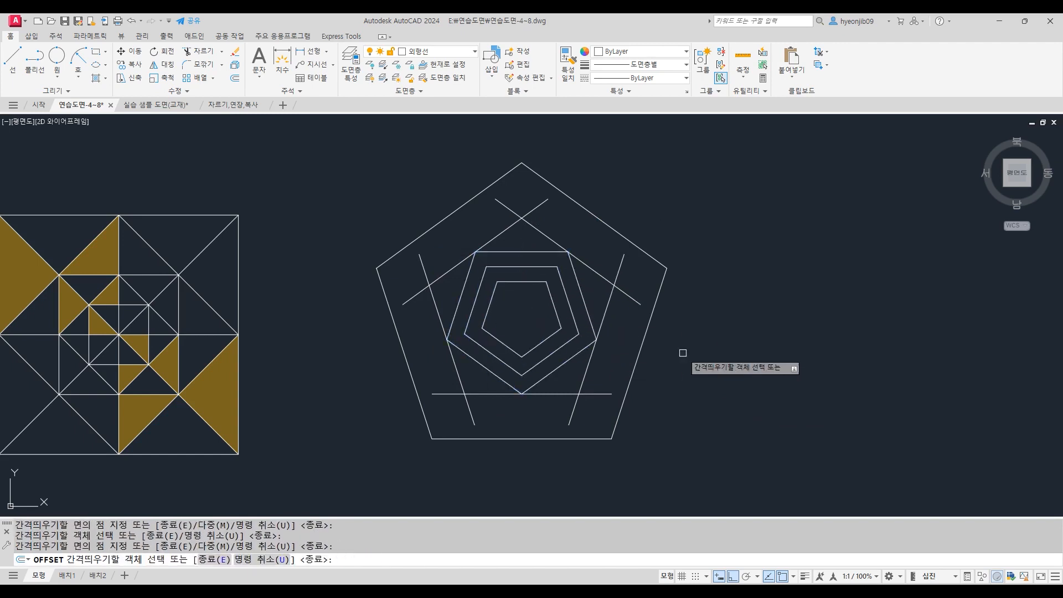
pyautogui.press('Return')
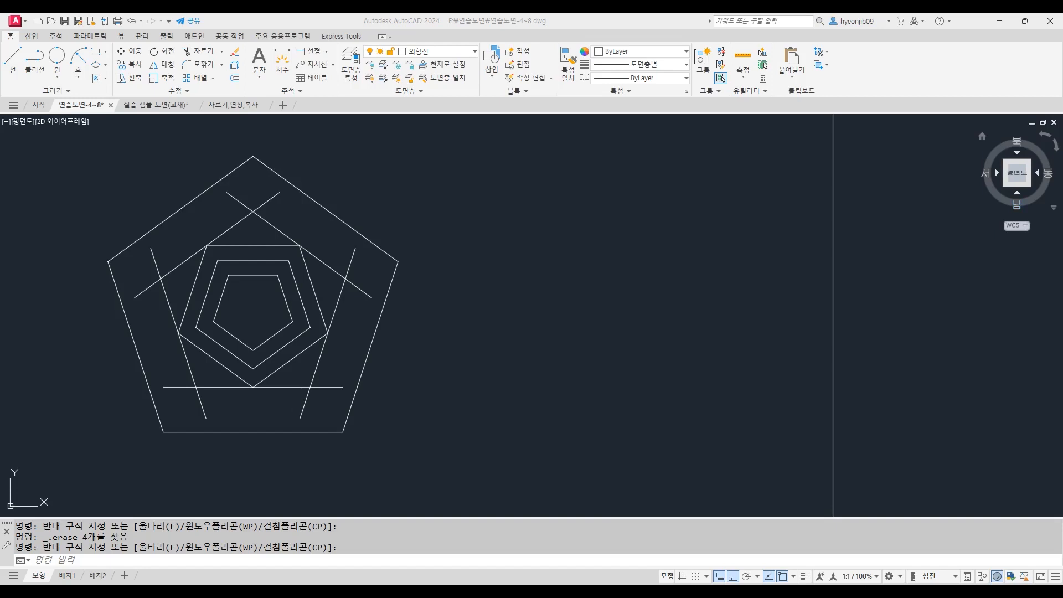
# Step: Draw an 80 by 60 rectangle in the empty area beside the pentagon figure
pyautogui.write('REC')
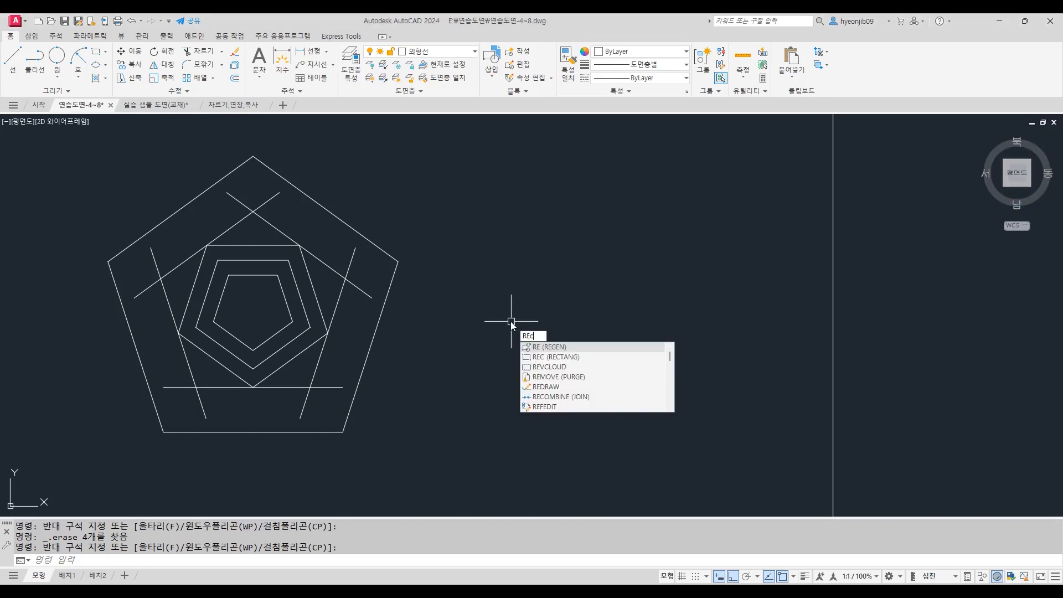
pyautogui.press('Return')
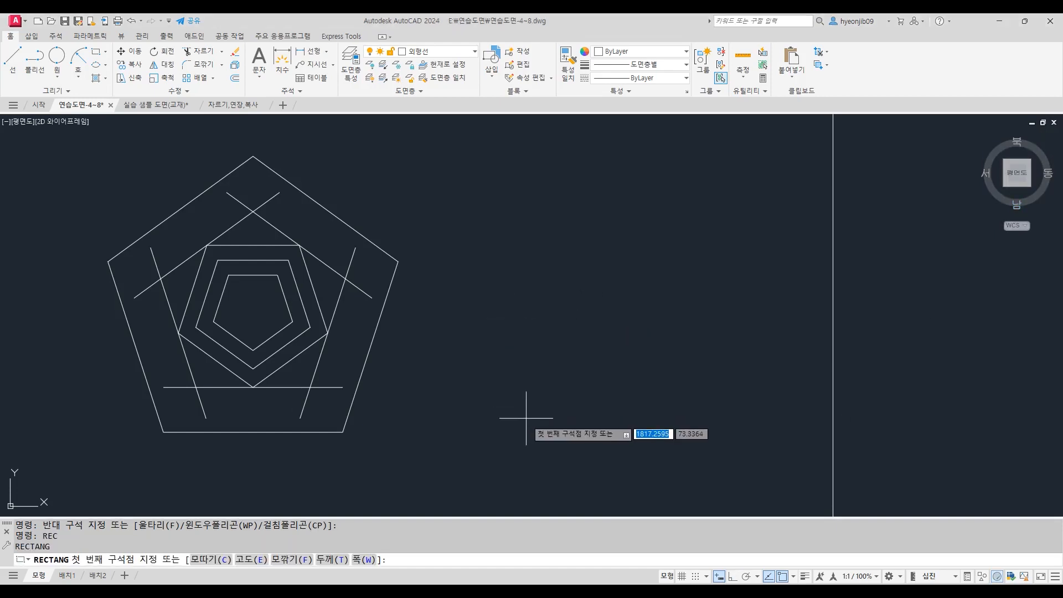
pyautogui.click(472, 420)
pyautogui.write('80,60')
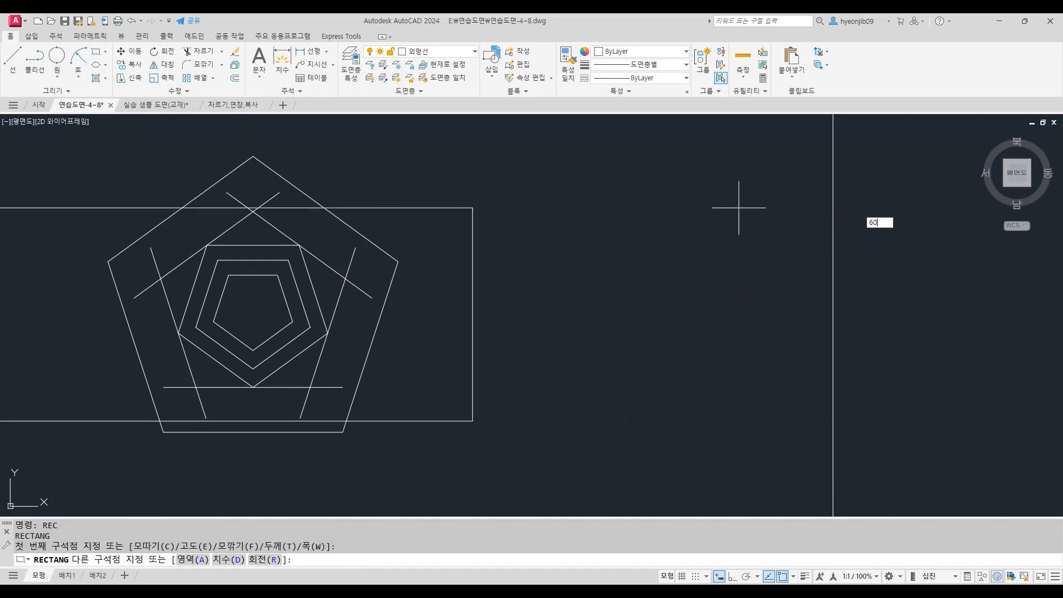
pyautogui.press('Return')
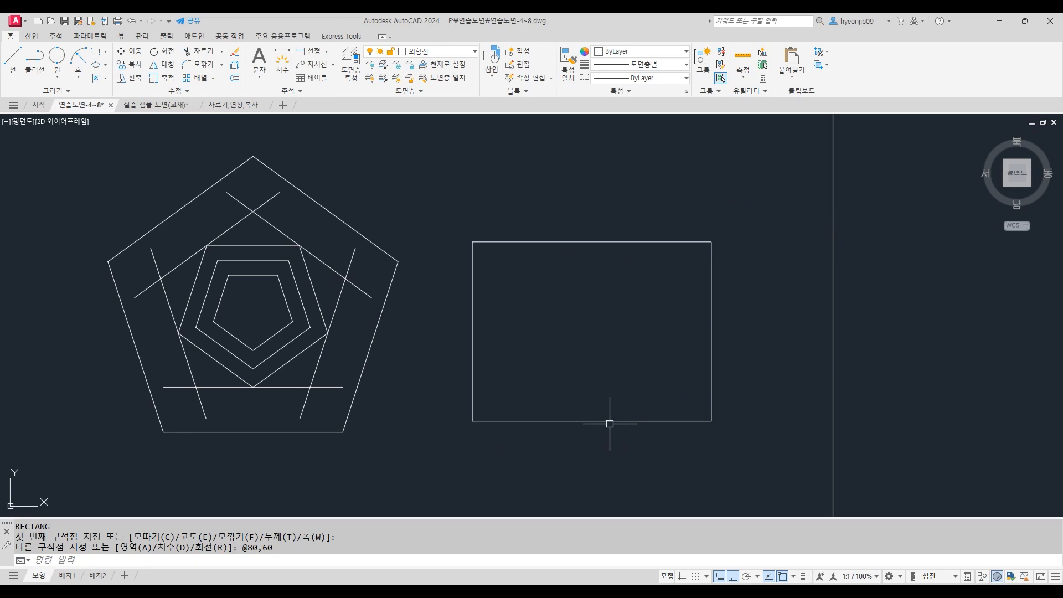
# Step: Explode the 80 by 60 rectangle into separate lines
pyautogui.click(598, 242)
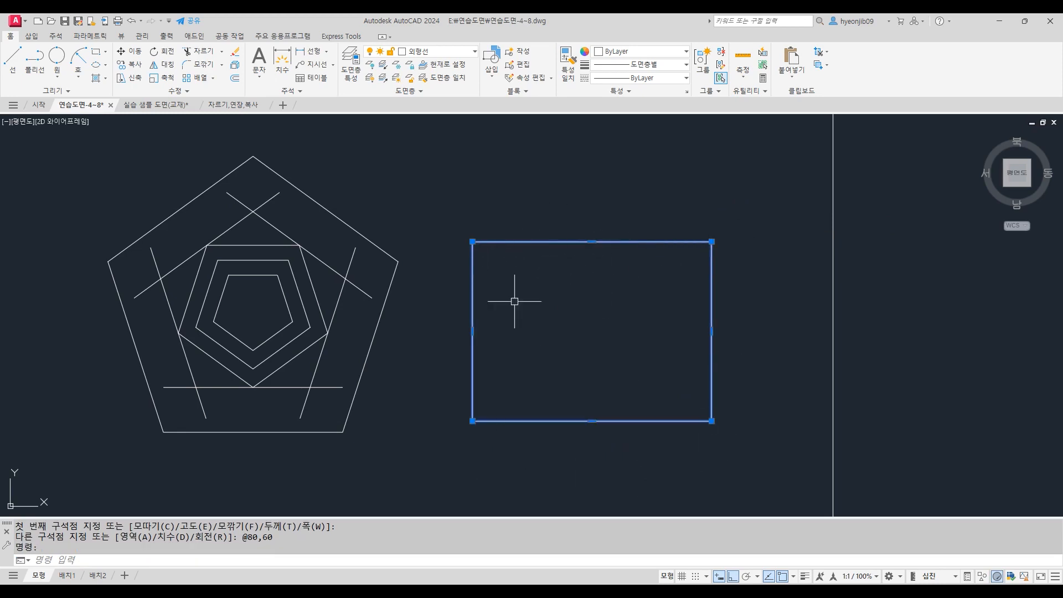
pyautogui.press('Escape')
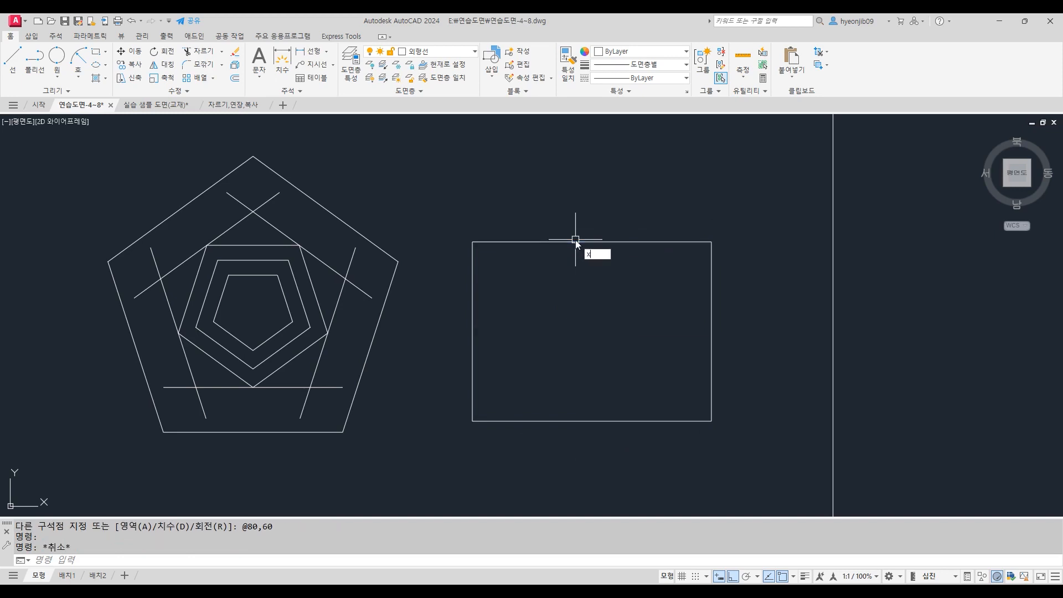
pyautogui.press('Return')
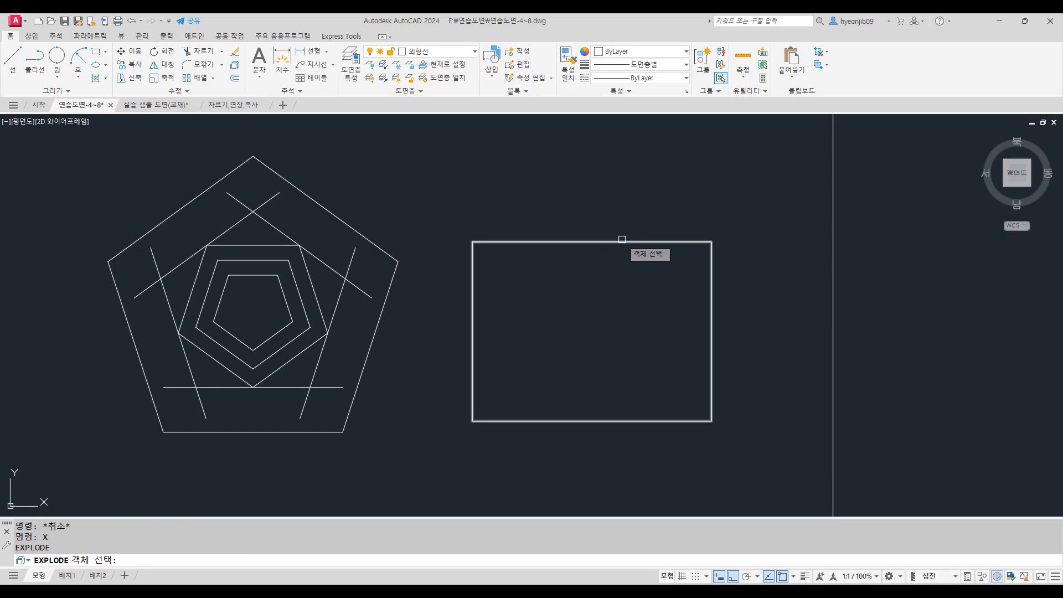
pyautogui.click(612, 241)
pyautogui.press('Return')
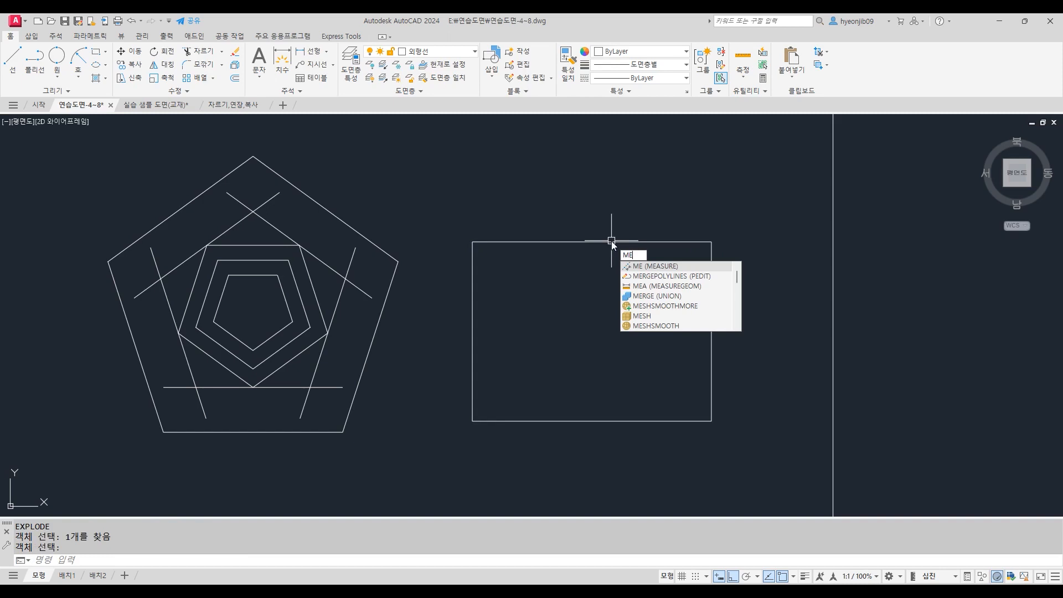
# Step: Mark off points with Measure along the rectangle's upper edge at intervals of 10 and its lower edge at intervals of 20
pyautogui.press('Return')
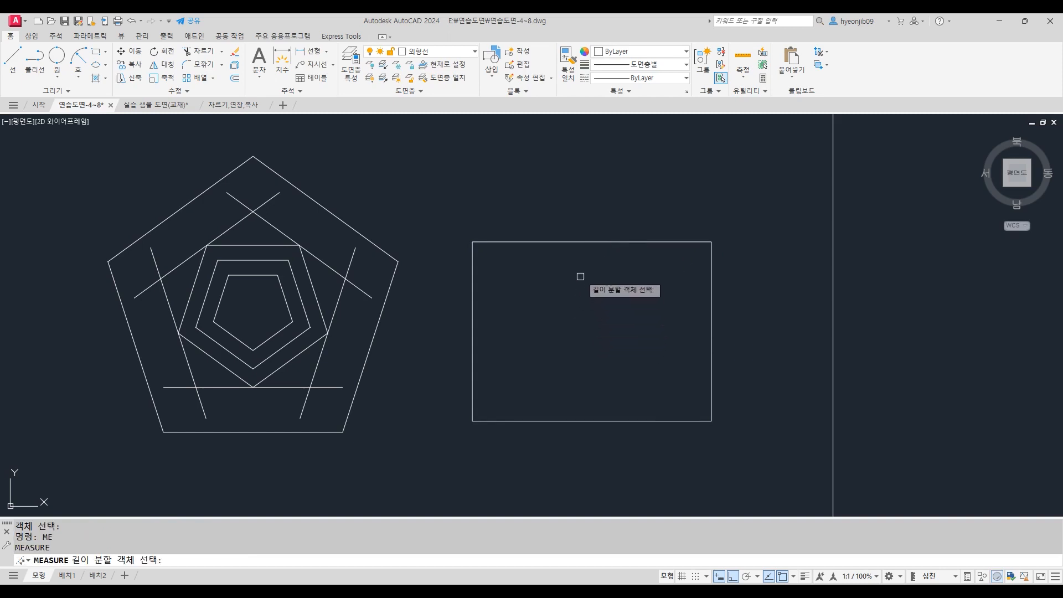
pyautogui.click(589, 241)
pyautogui.write('10')
pyautogui.press('Return')
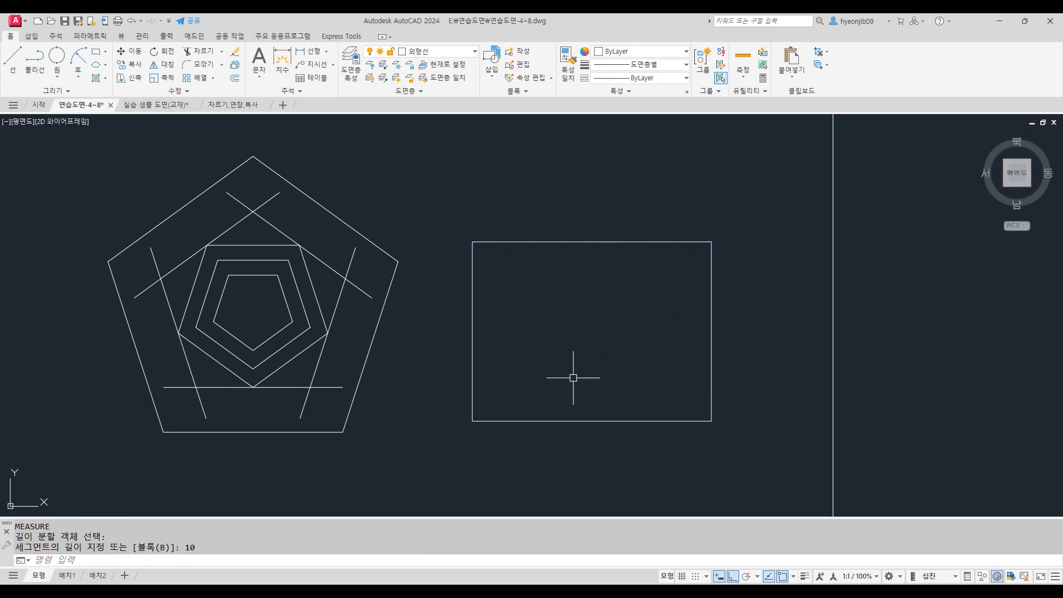
pyautogui.press('Return')
pyautogui.click(609, 422)
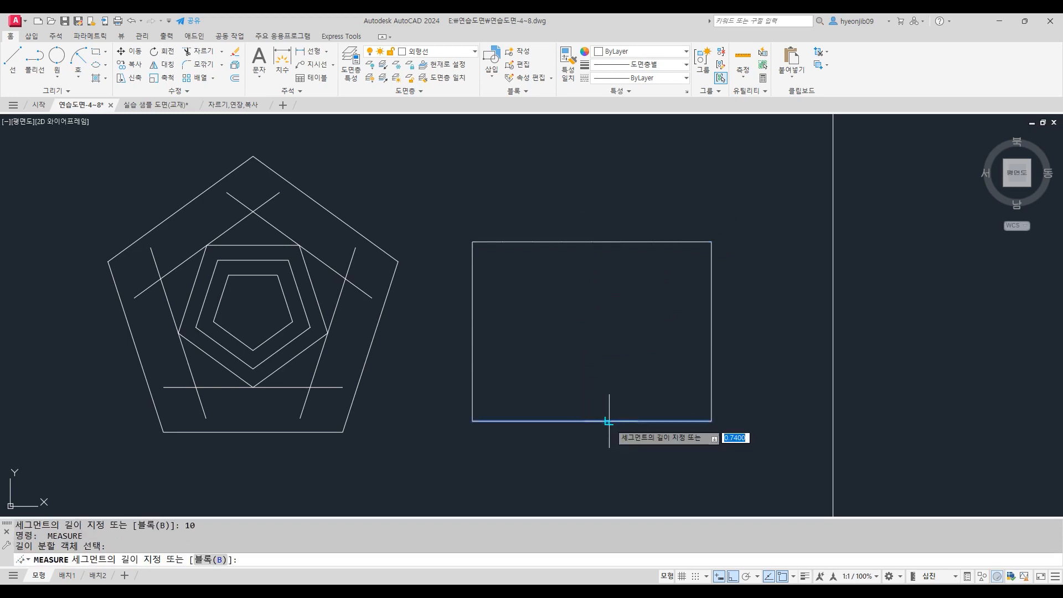
pyautogui.write('20')
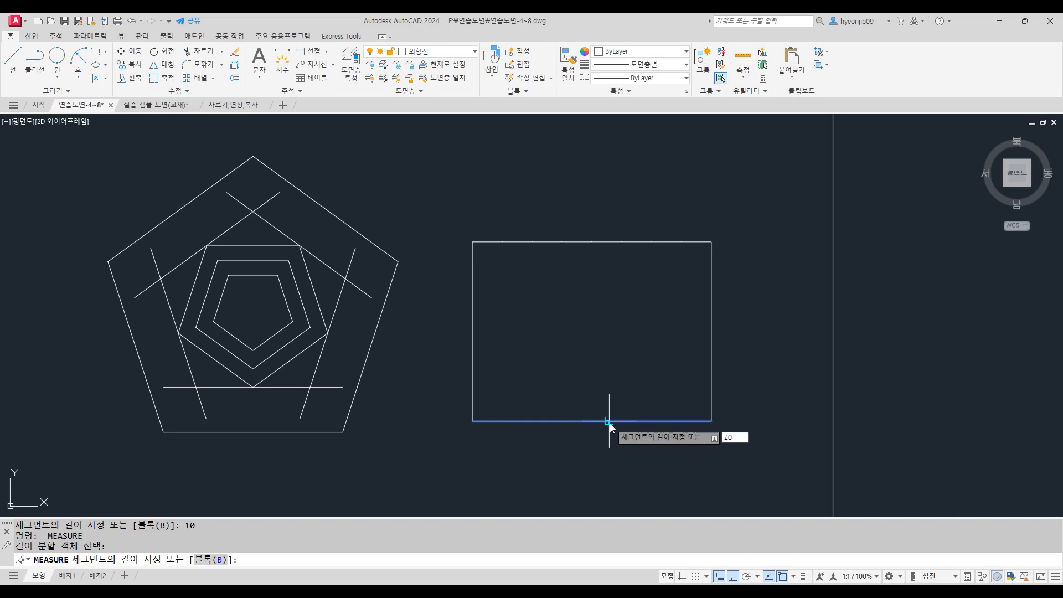
pyautogui.press('Return')
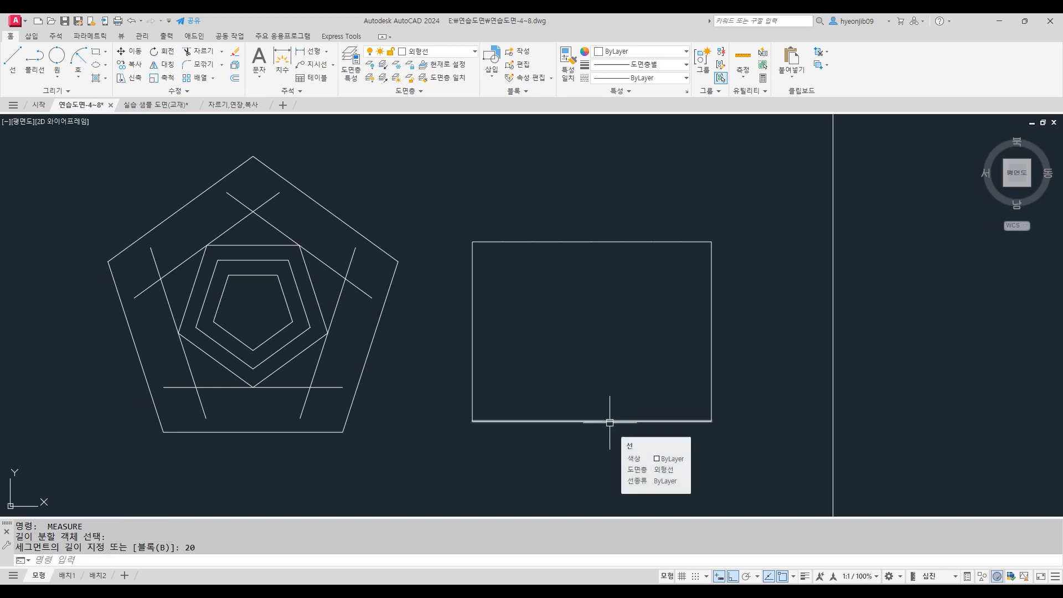
# Step: Set the point style to a circle with an X through it, keeping the size at 5% relative to screen
pyautogui.click(754, 92)
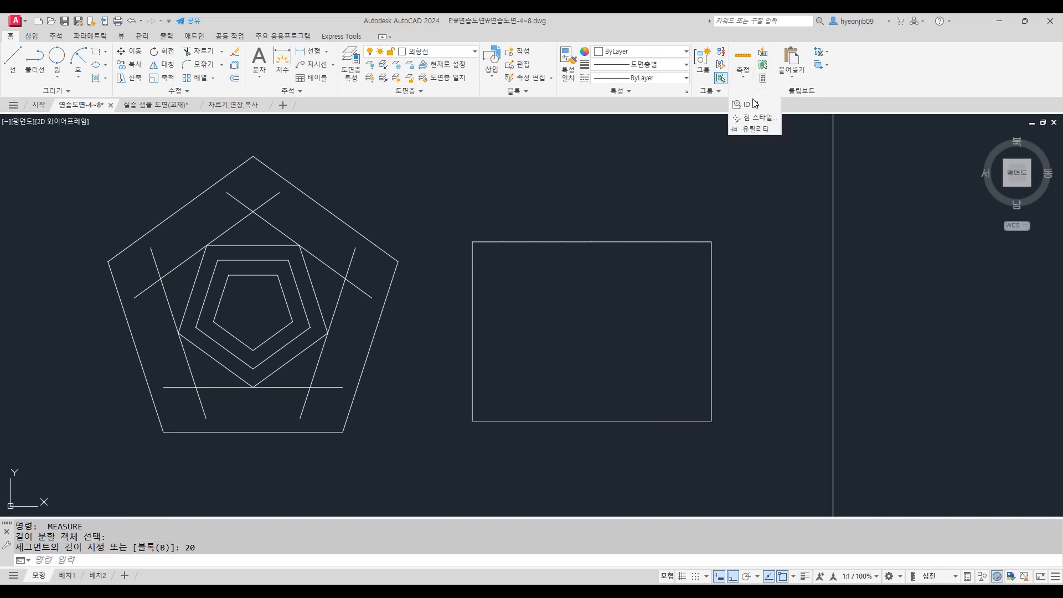
pyautogui.click(760, 119)
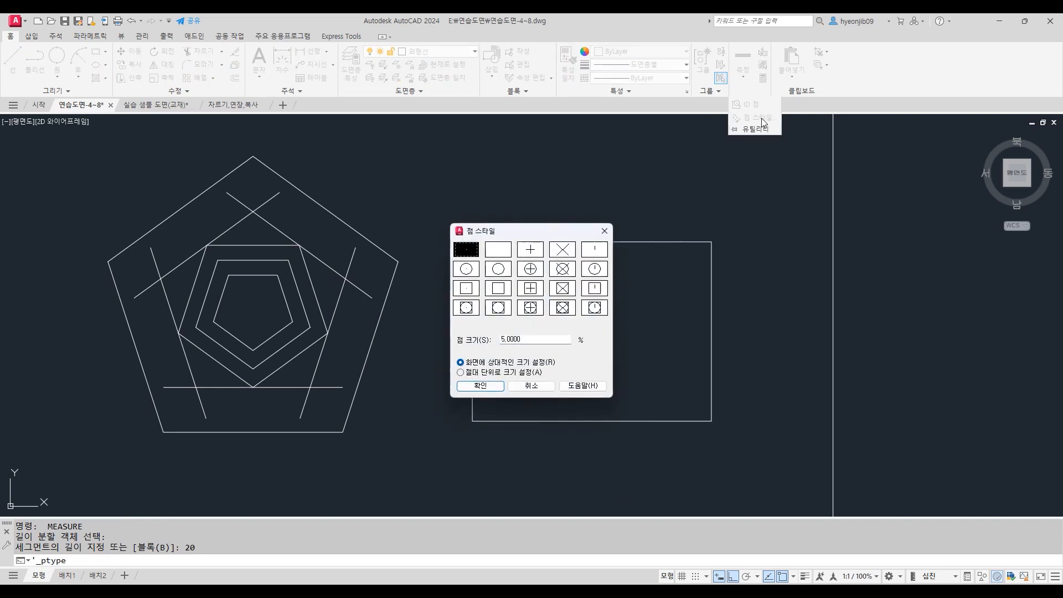
pyautogui.click(562, 270)
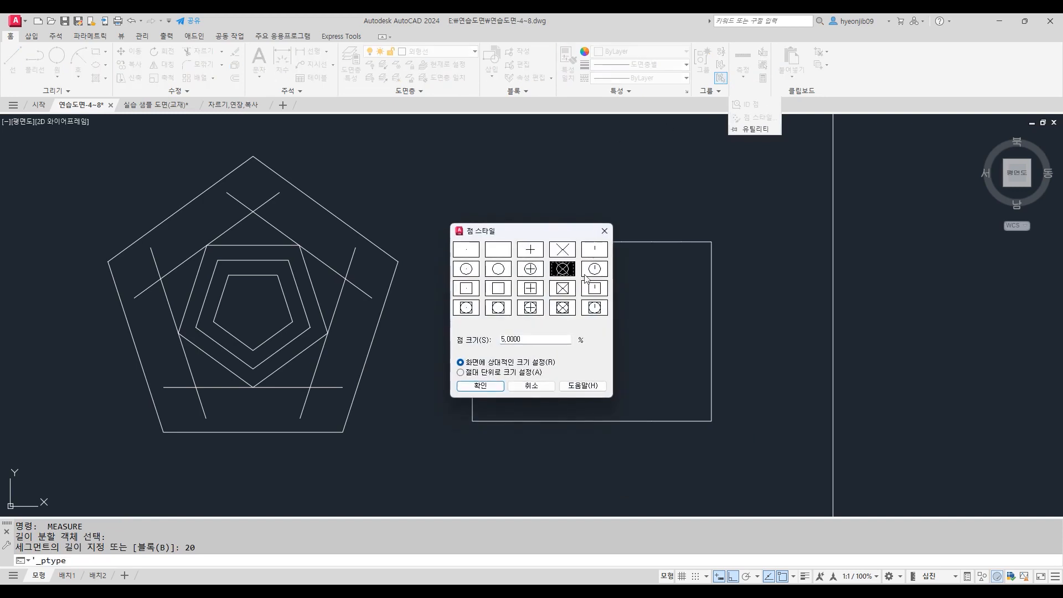
pyautogui.click(480, 386)
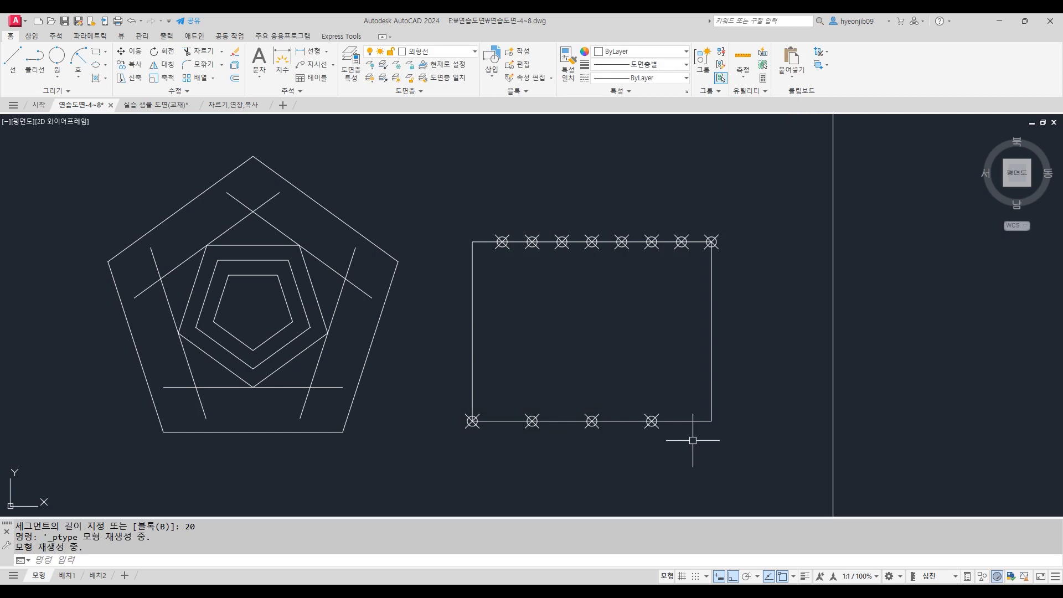
# Step: Draw a zigzag line from the rectangle's lower-left corner, alternating between every other upper mark and each lower mark, ending at the seventh upper mark
pyautogui.write('L')
pyautogui.press('Return')
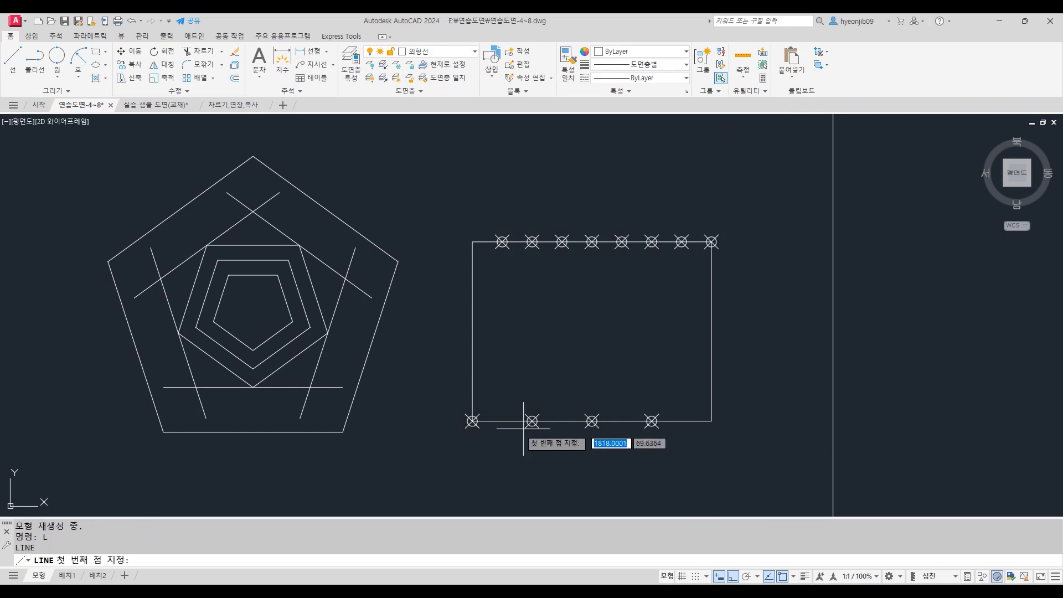
pyautogui.click(473, 421)
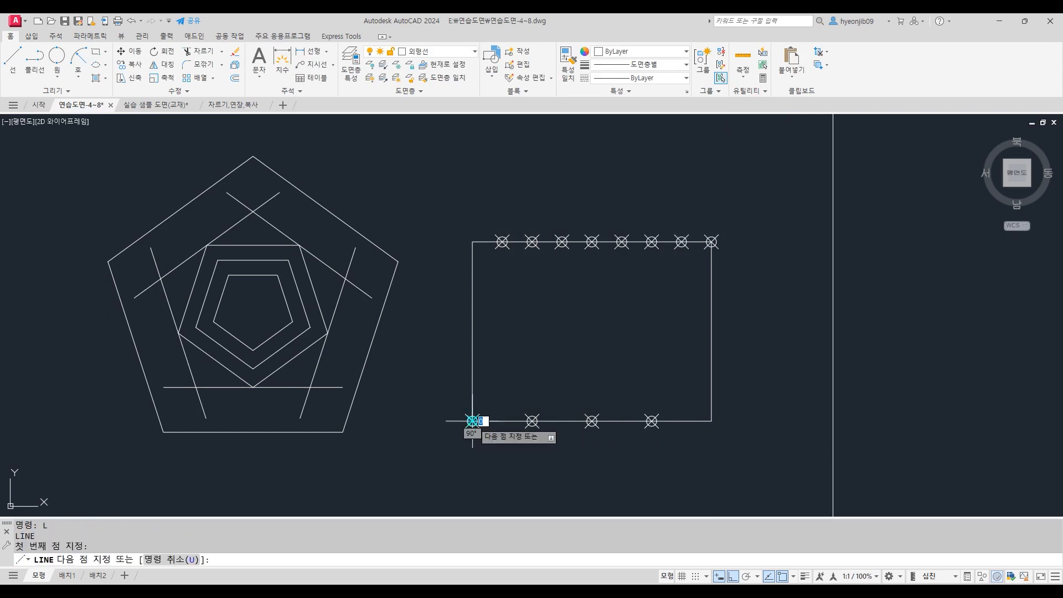
pyautogui.click(502, 241)
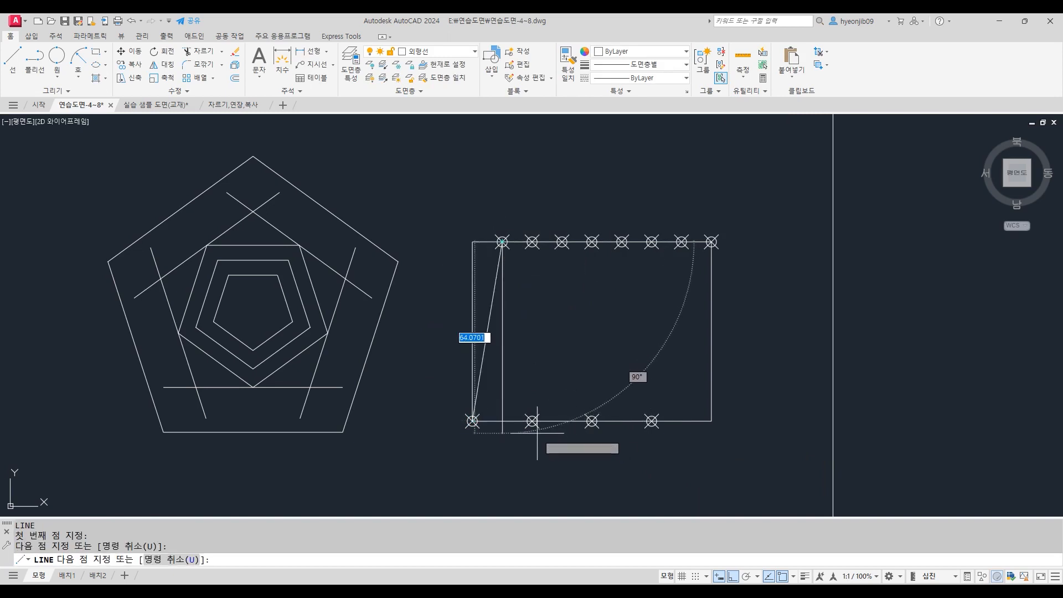
pyautogui.click(533, 421)
pyautogui.click(562, 242)
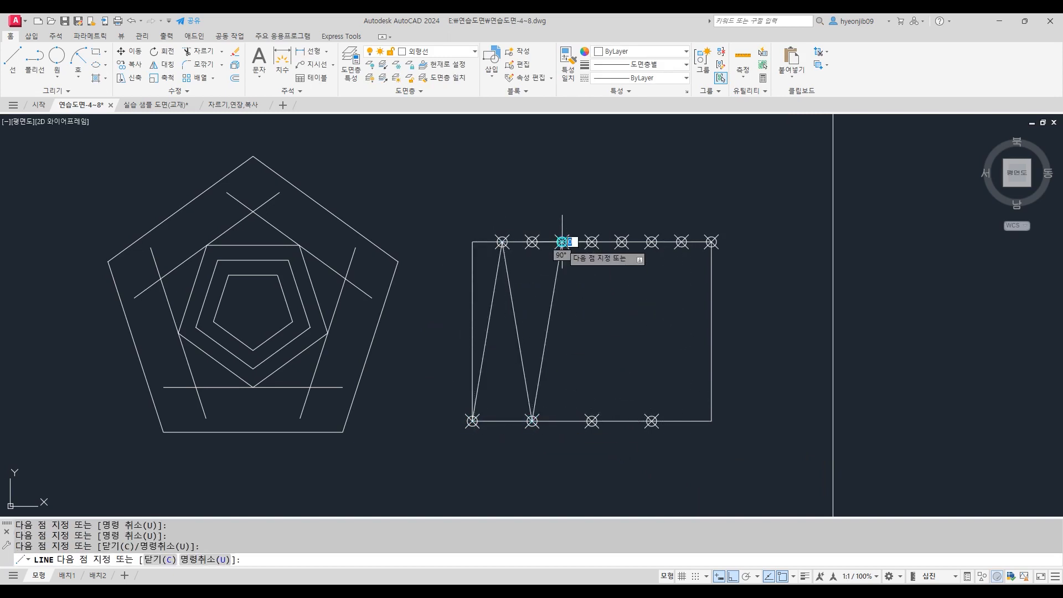
pyautogui.click(592, 421)
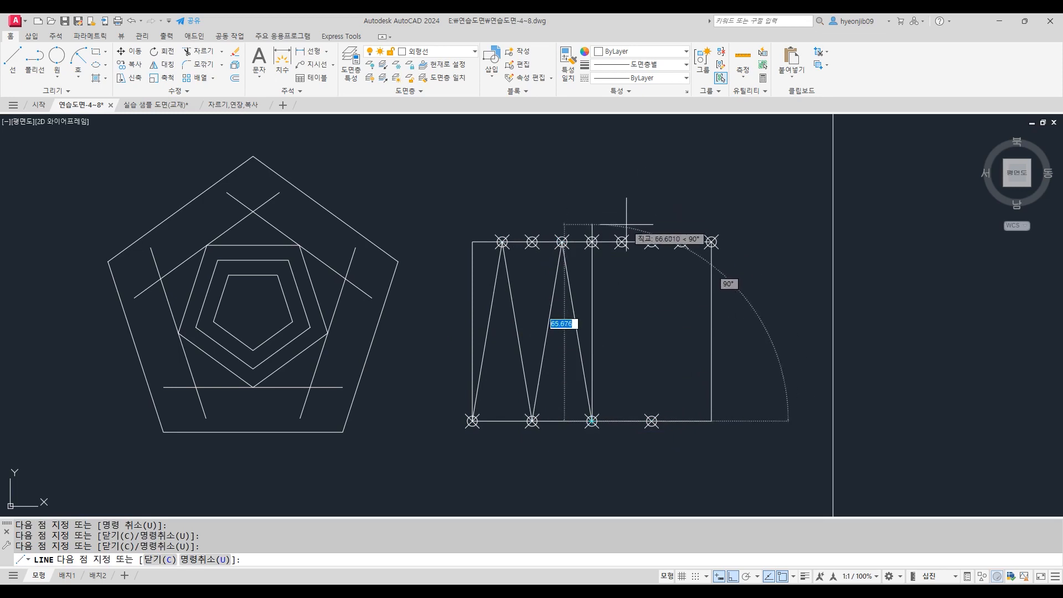
pyautogui.click(621, 242)
pyautogui.click(652, 421)
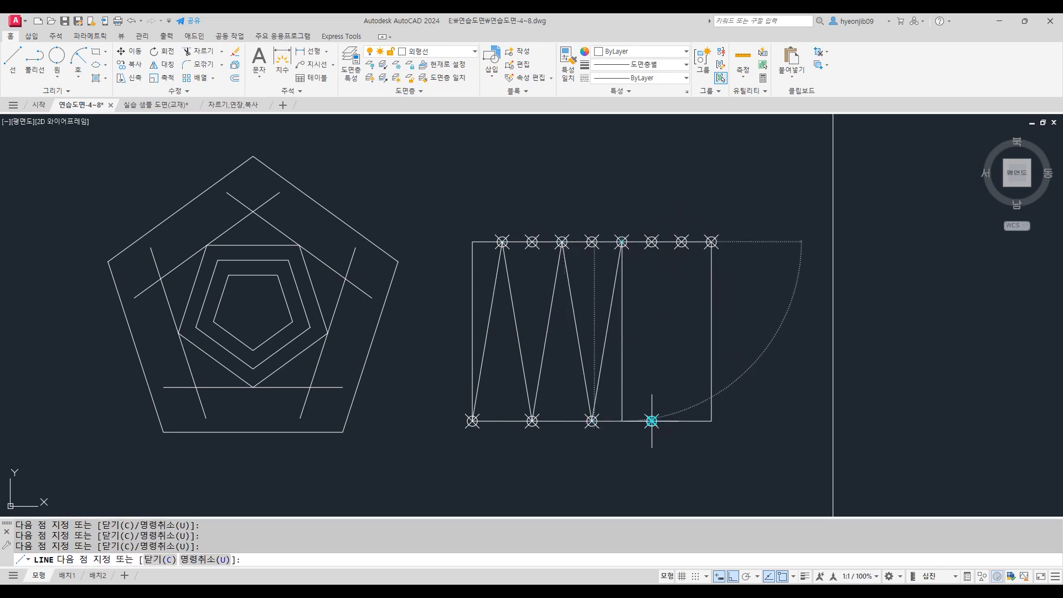
pyautogui.click(682, 241)
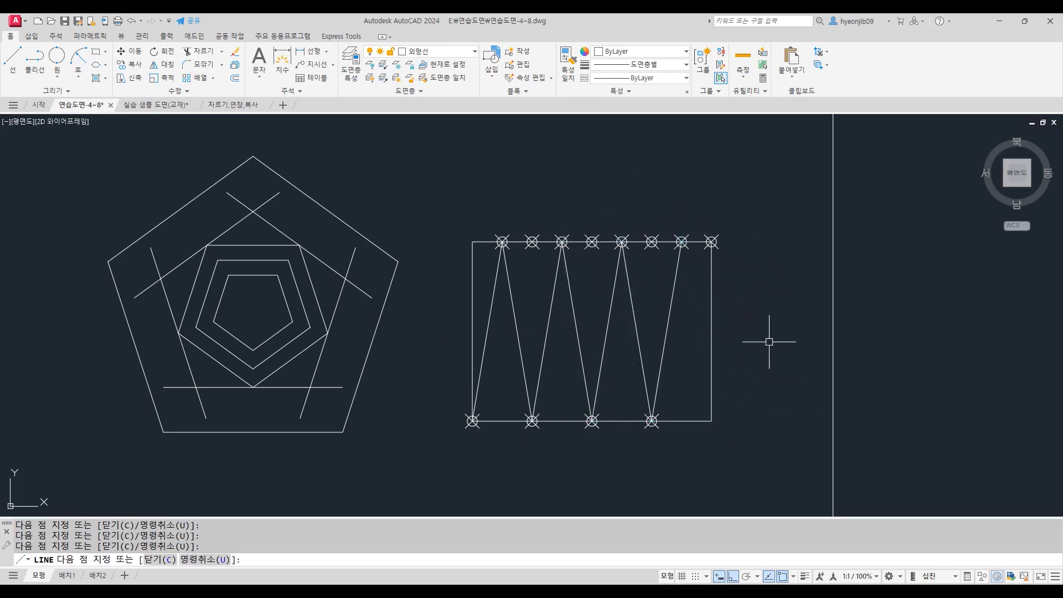
pyautogui.press('Return')
# Step: Draw three vertical lines from the second, fourth and sixth upper marks down to the lower marks directly beneath them
pyautogui.write('l')
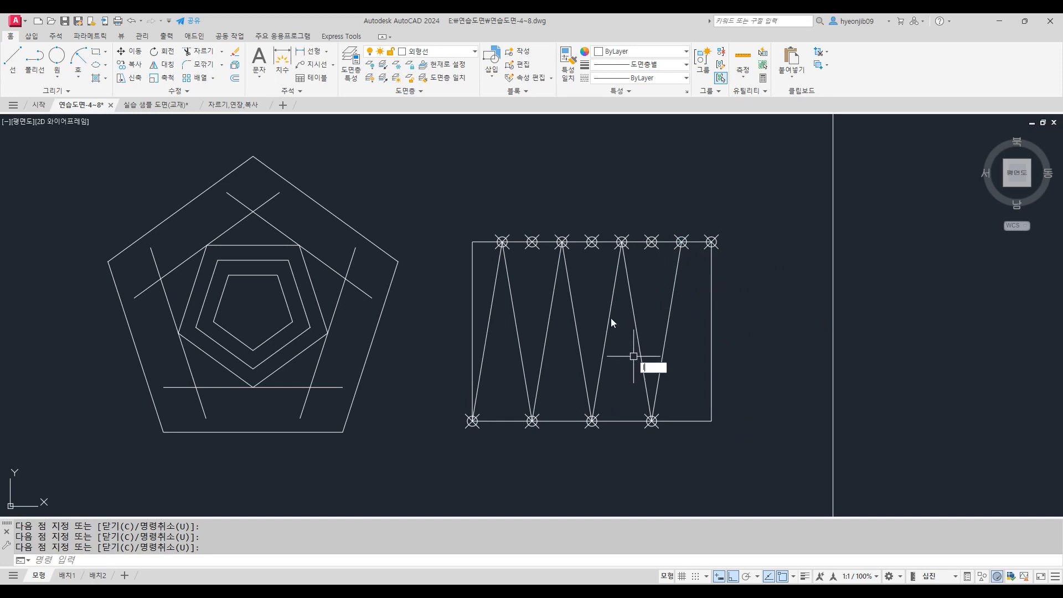
pyautogui.press('Return')
pyautogui.click(532, 241)
pyautogui.click(532, 421)
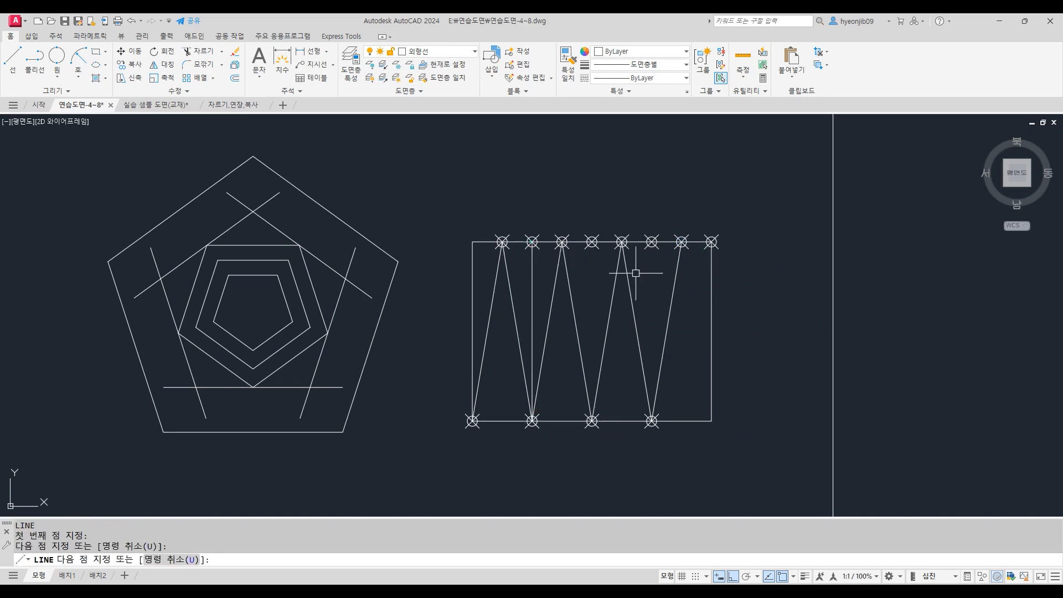
pyautogui.press('Return')
pyautogui.press('Return')
pyautogui.click(592, 242)
pyautogui.click(592, 420)
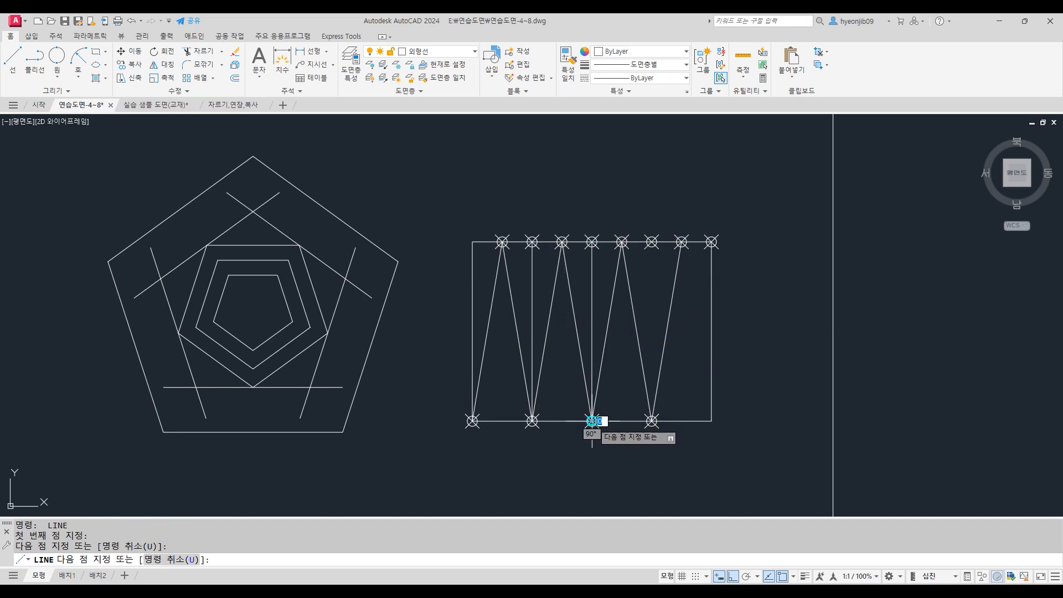
pyautogui.press('Return')
pyautogui.press('Return')
pyautogui.click(651, 242)
pyautogui.click(659, 417)
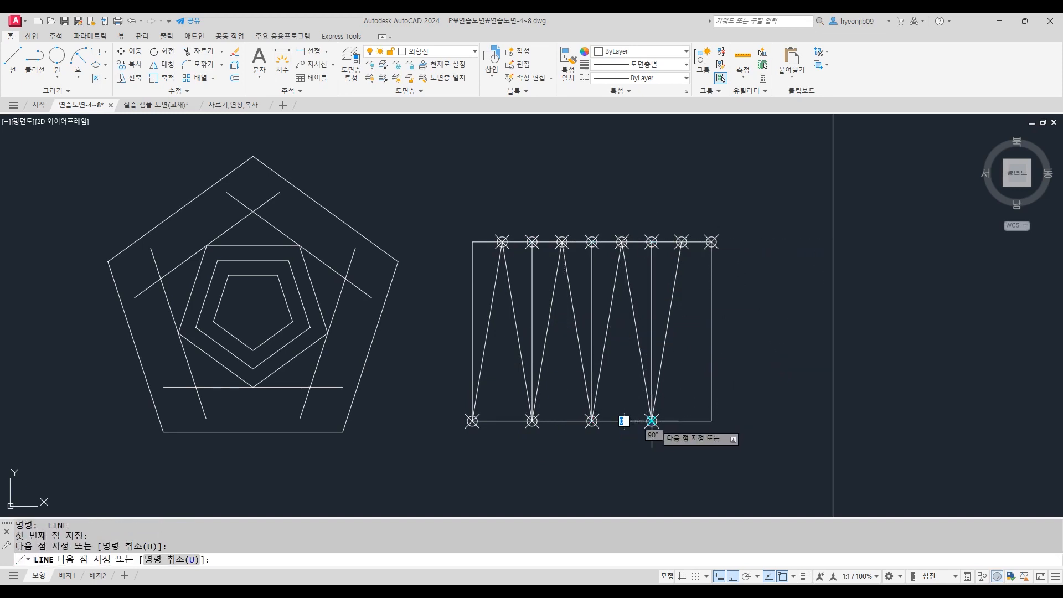
pyautogui.press('Return')
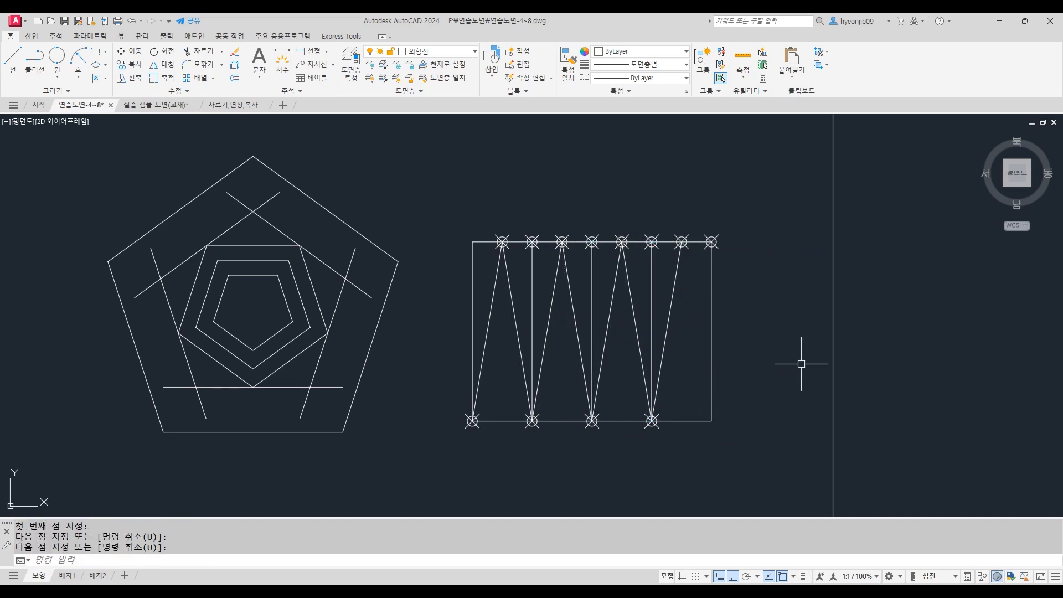
# Step: Draw diagonals from the rightmost lower mark to the rectangle's upper-right corner and from the third lower mark to the sixth upper mark
pyautogui.write('l')
pyautogui.press('Return')
pyautogui.click(652, 421)
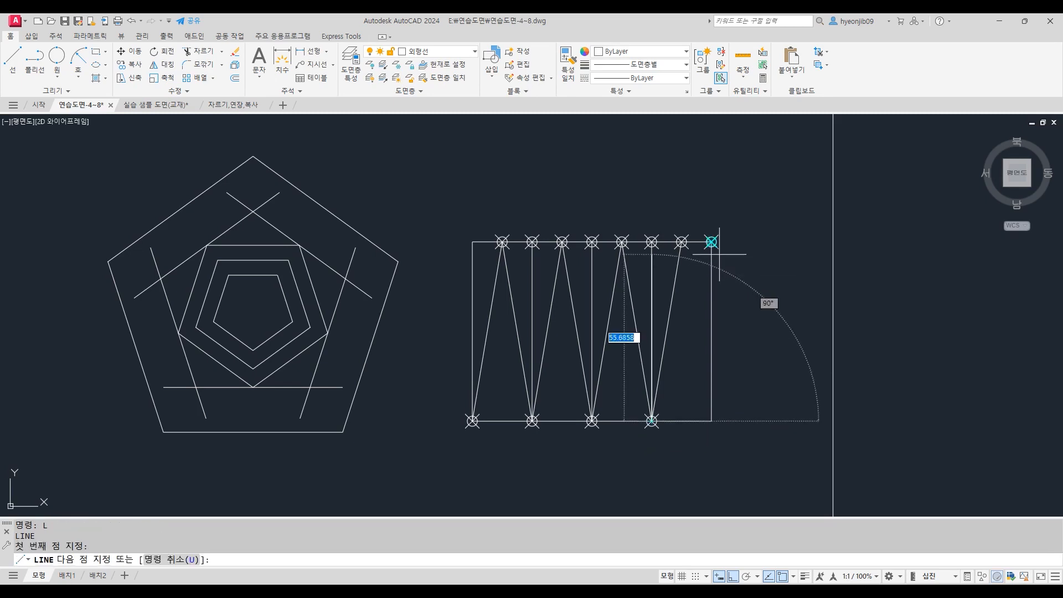
pyautogui.click(712, 242)
pyautogui.press('Return')
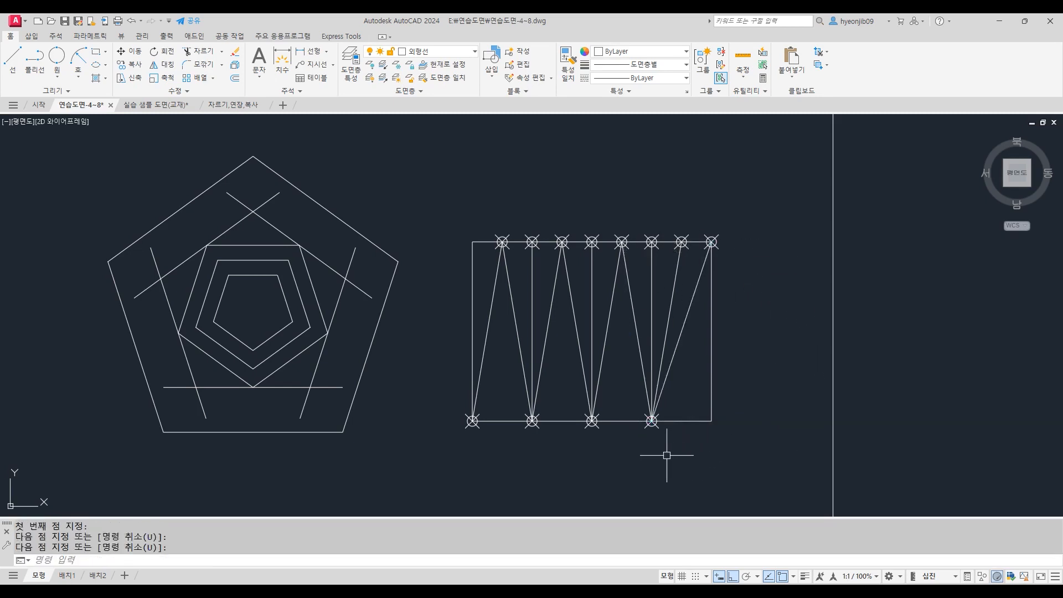
pyautogui.write('l')
pyautogui.press('Return')
pyautogui.click(564, 421)
pyautogui.click(652, 242)
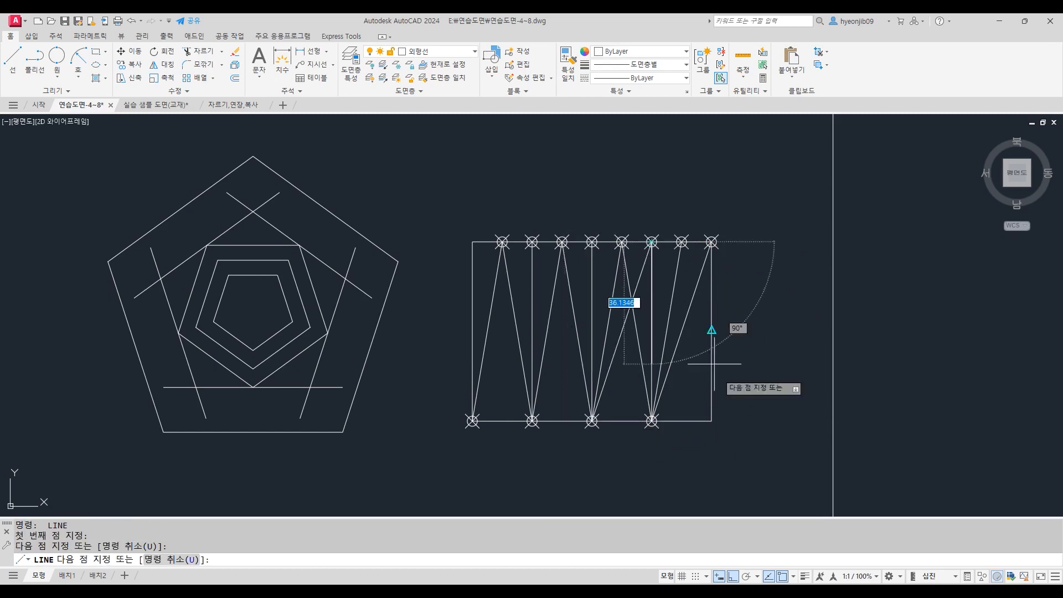
pyautogui.press('Return')
# Step: Draw diagonals from the rightmost lower mark to the fourth upper mark and from the third lower mark to the second upper mark
pyautogui.write('l')
pyautogui.press('Return')
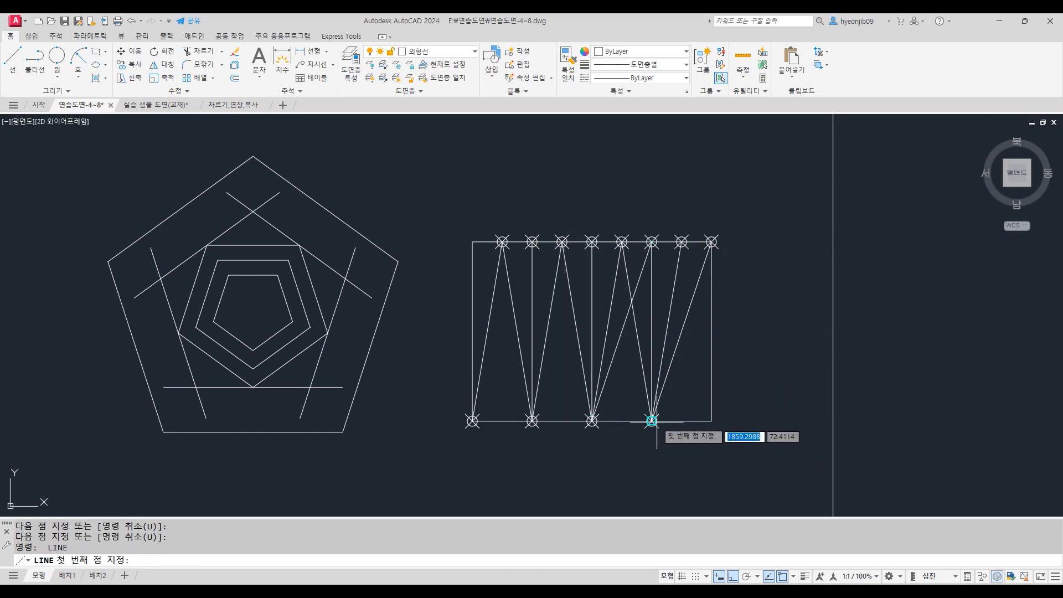
pyautogui.click(624, 421)
pyautogui.click(592, 242)
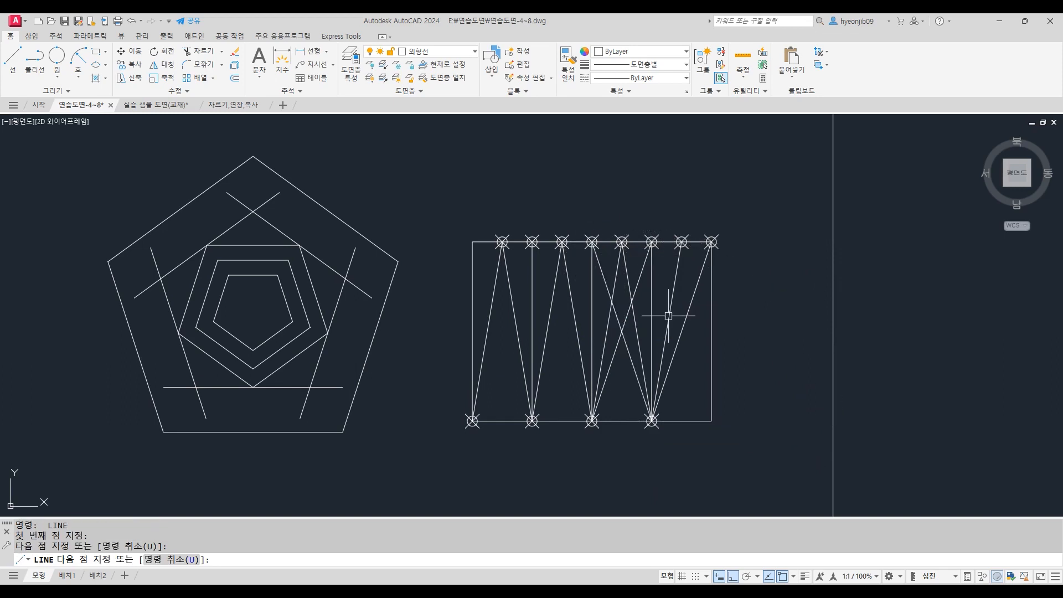
pyautogui.press('Return')
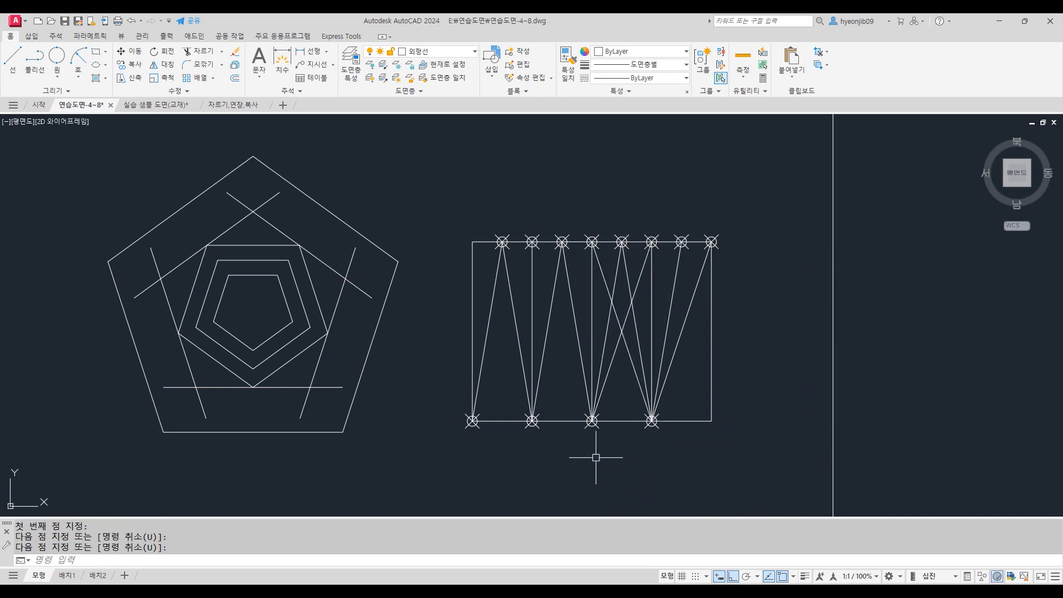
pyautogui.write('l')
pyautogui.press('Return')
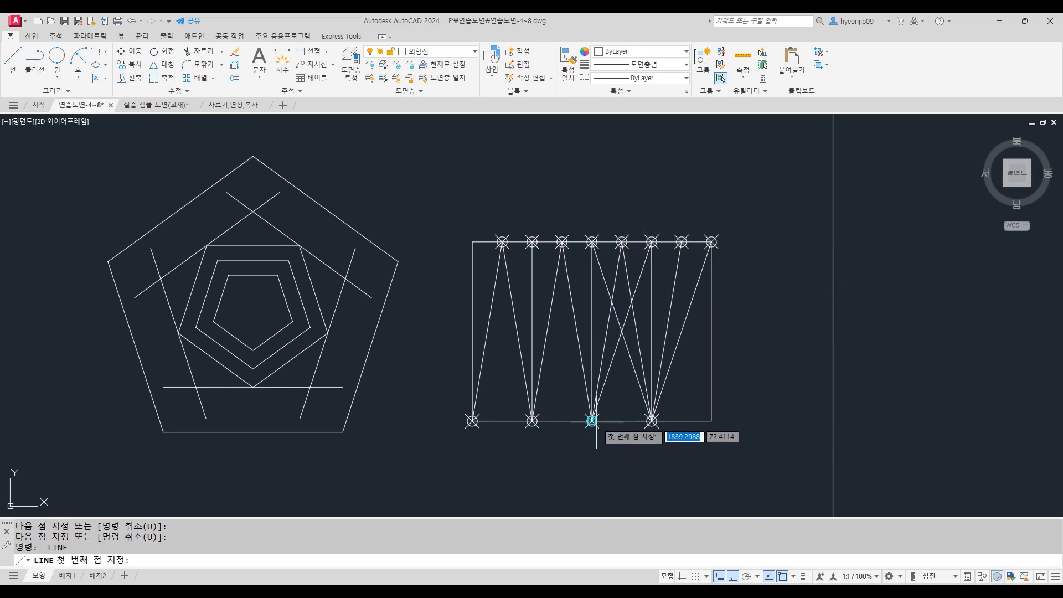
pyautogui.click(592, 421)
pyautogui.click(531, 242)
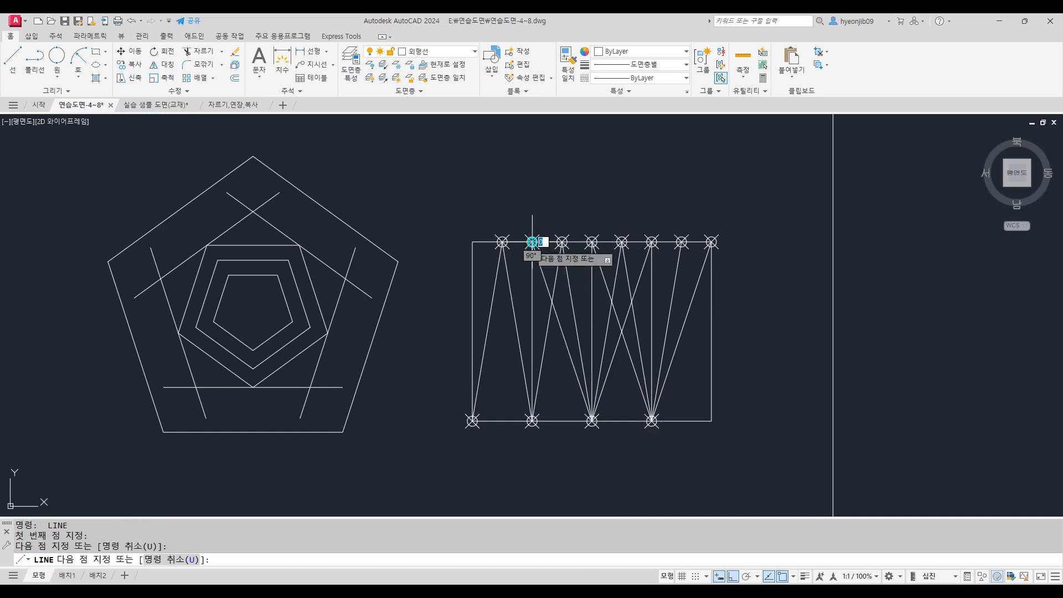
pyautogui.press('Return')
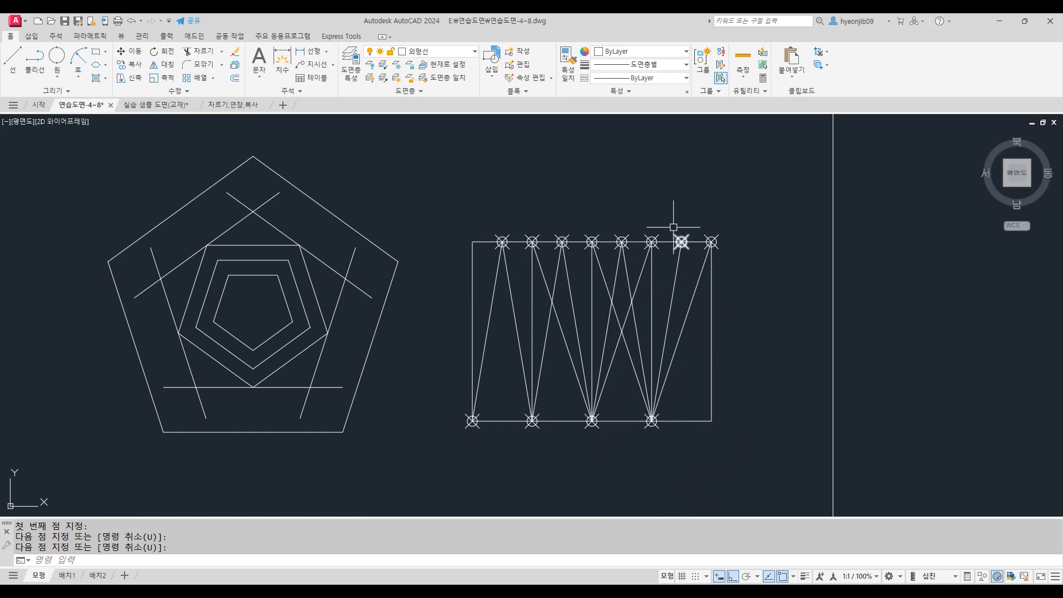
# Step: Set the point style back to the plain dot
pyautogui.click(766, 92)
pyautogui.click(755, 117)
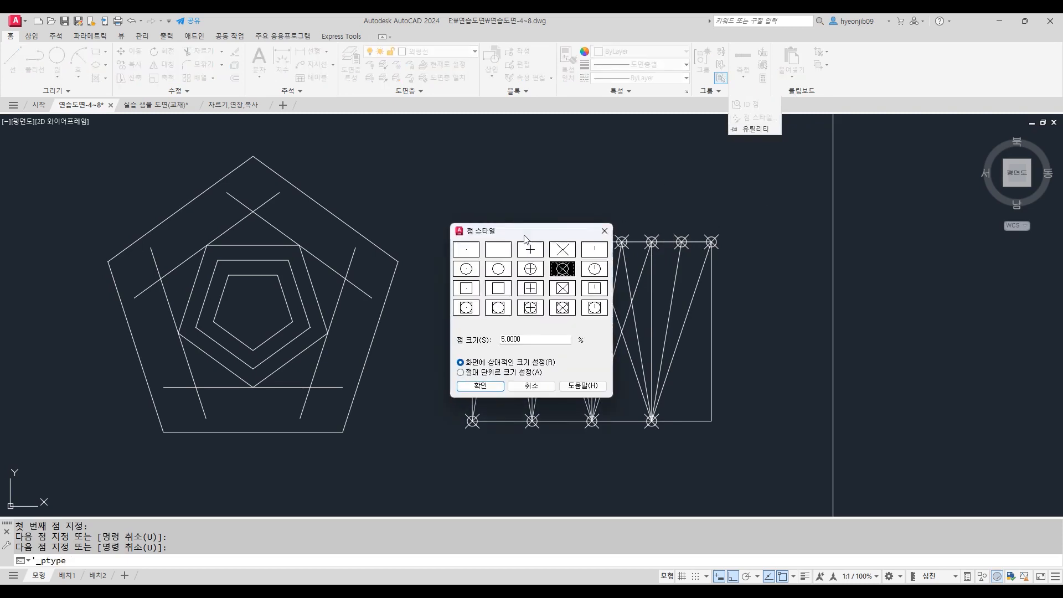
pyautogui.click(467, 249)
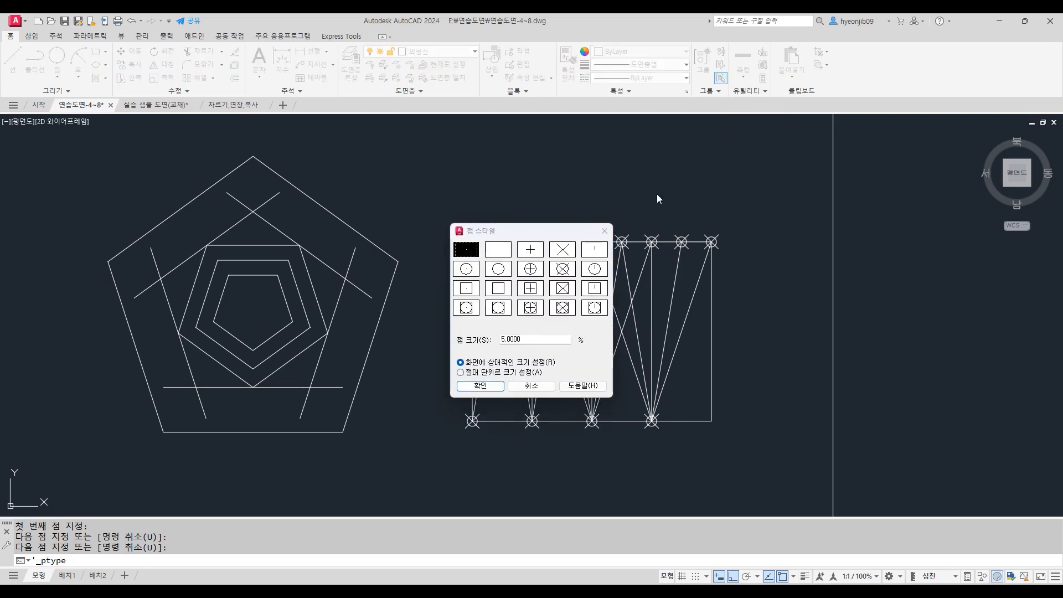
pyautogui.click(480, 386)
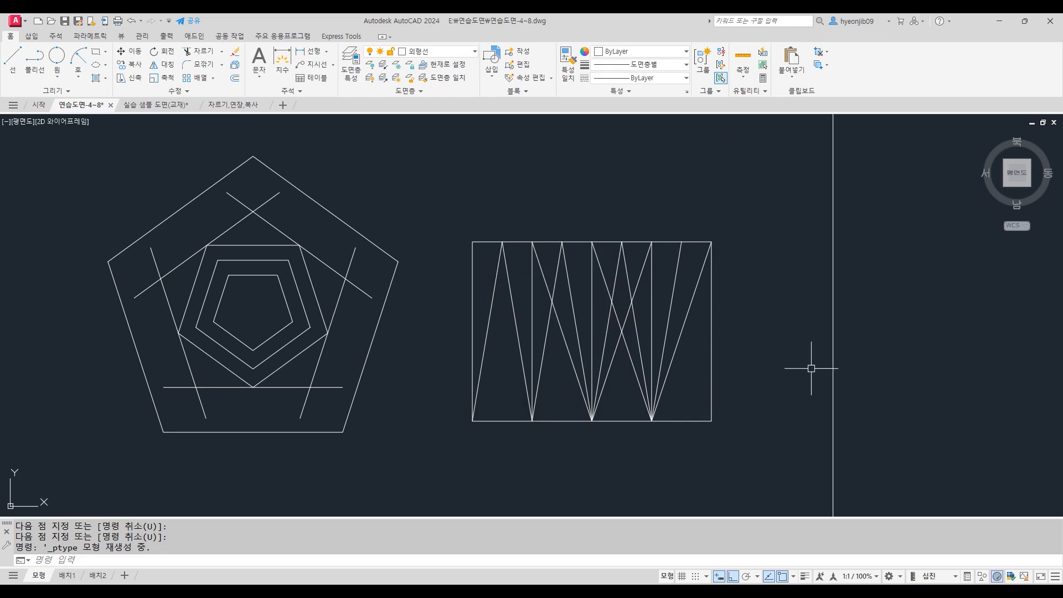
pyautogui.scroll(-5, 808, 358)
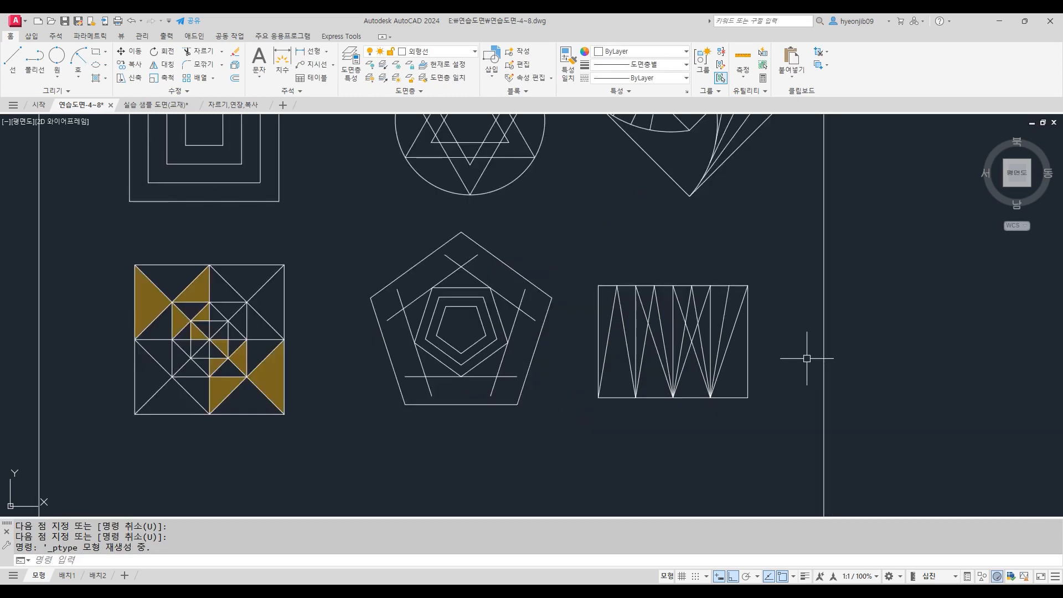